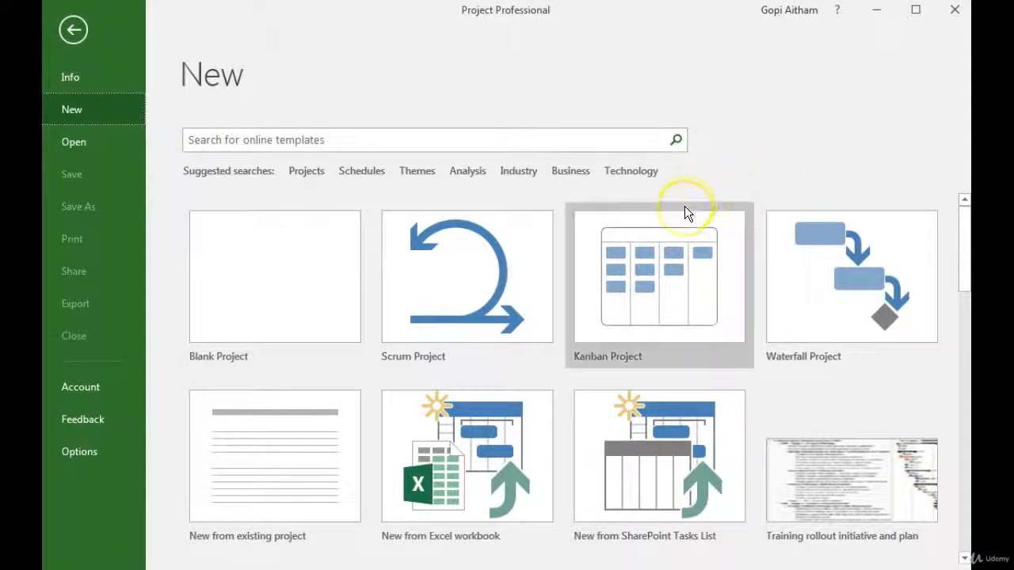
# Step: Create a new blank project and bring up the project-level commands
pyautogui.click(282, 291)
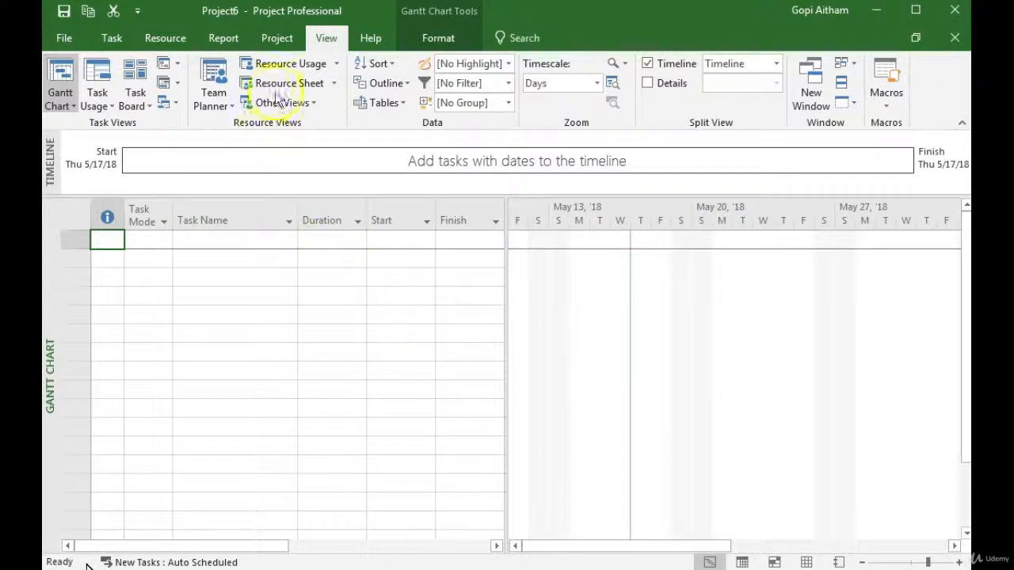
pyautogui.click(280, 40)
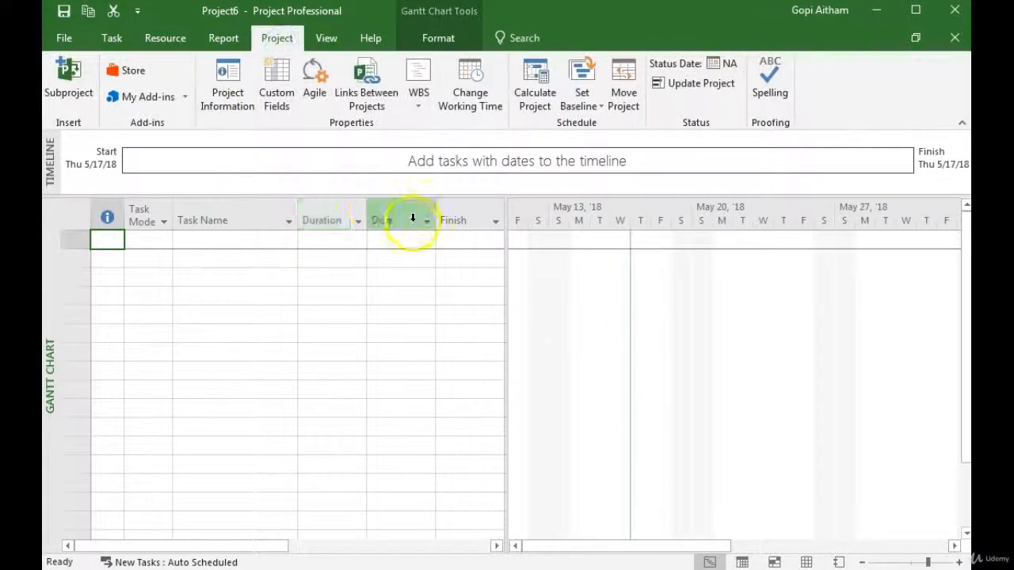
pyautogui.click(472, 92)
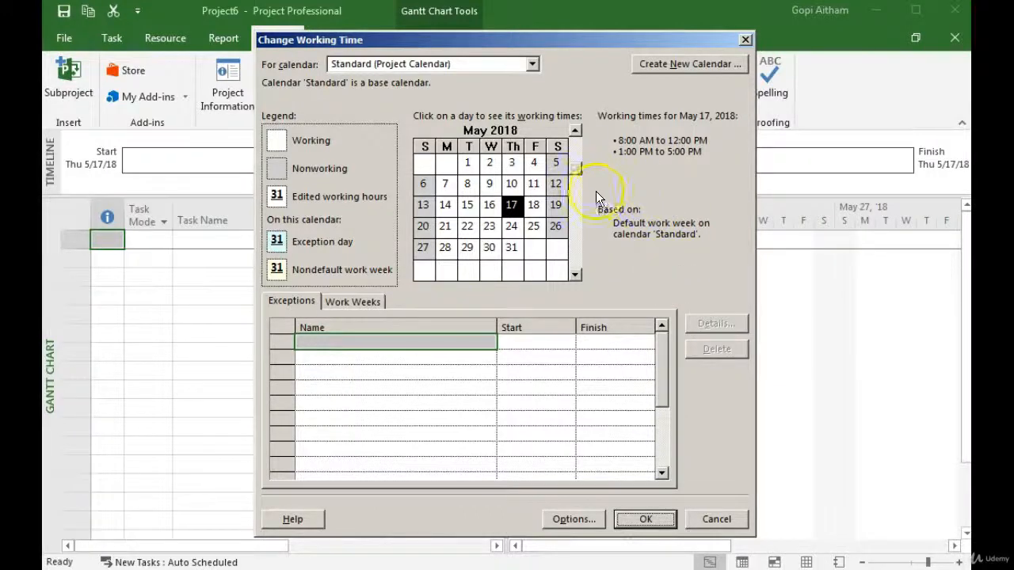
pyautogui.click(537, 66)
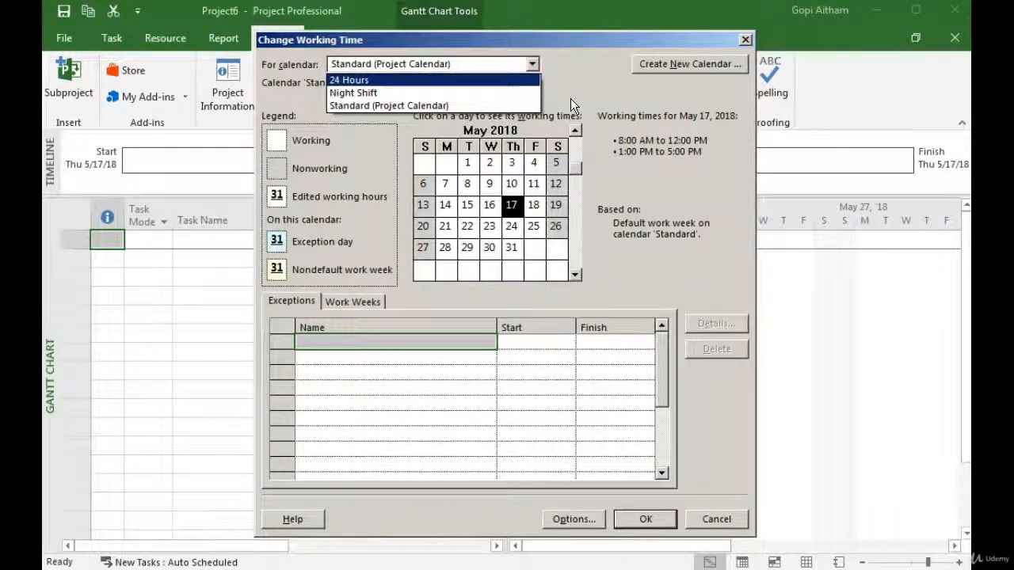
pyautogui.click(725, 518)
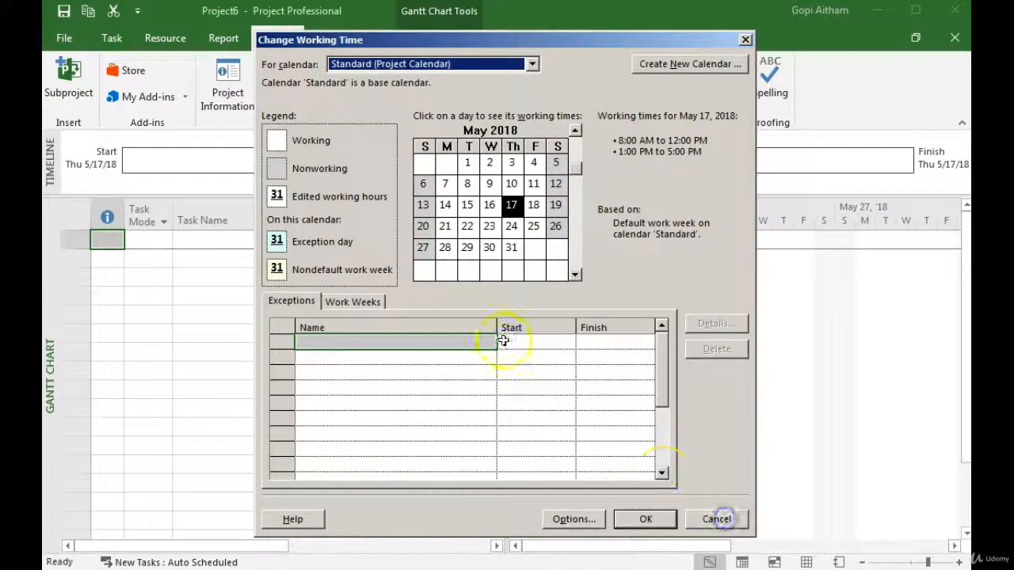
pyautogui.click(717, 518)
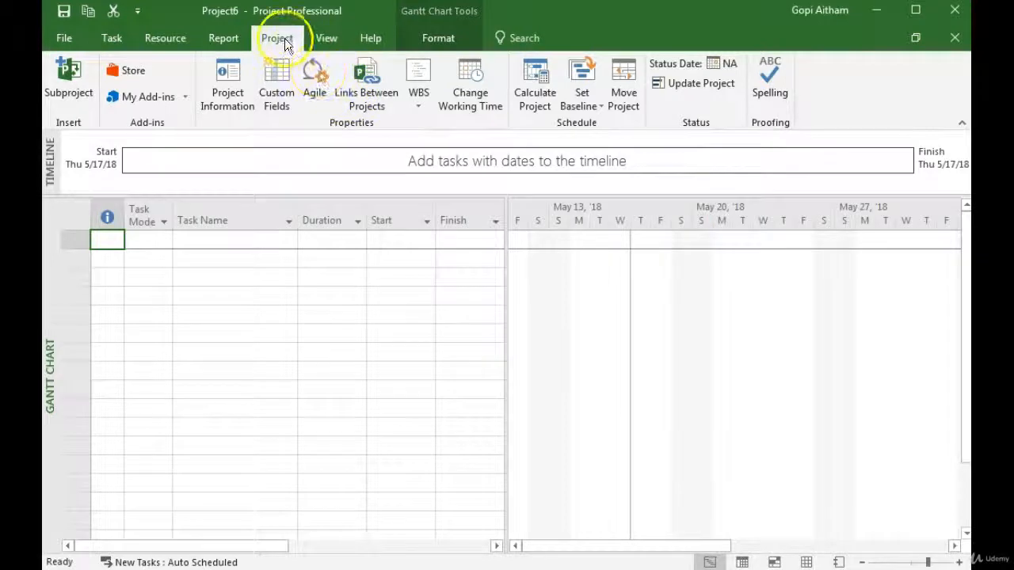
# Step: Open the Change Working Time settings and choose the Standard (Project Calendar)
pyautogui.click(475, 83)
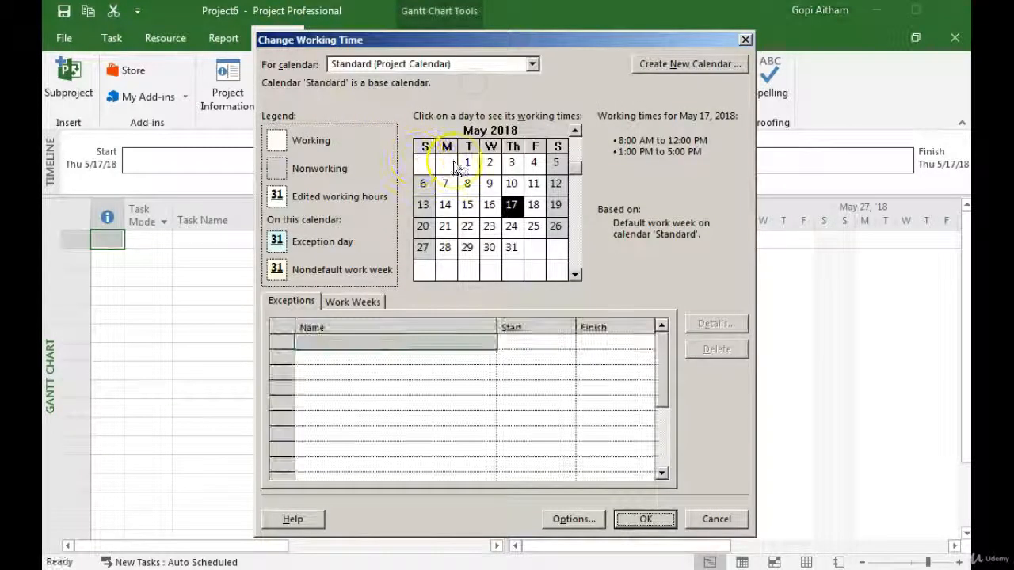
pyautogui.click(532, 63)
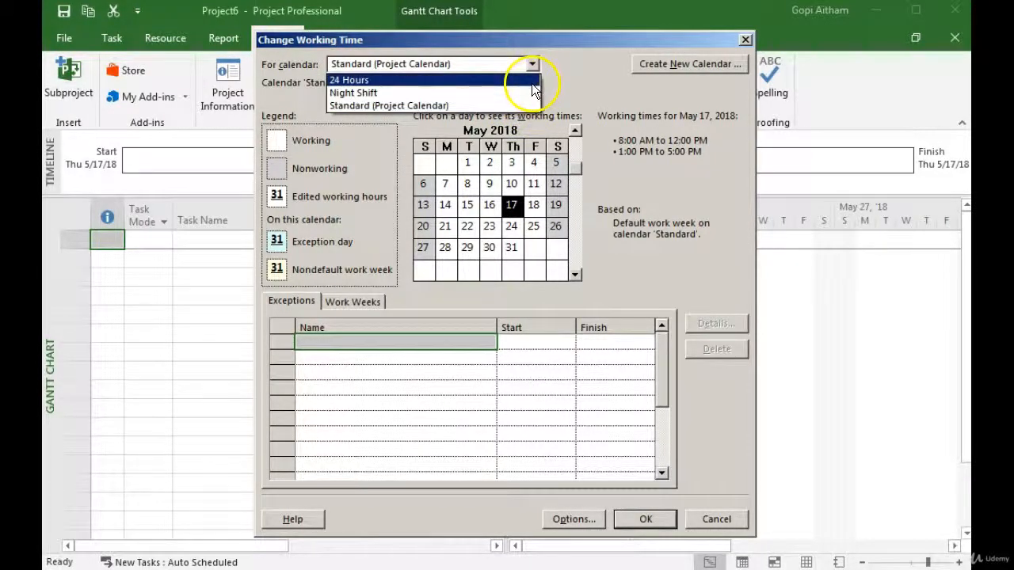
pyautogui.click(426, 107)
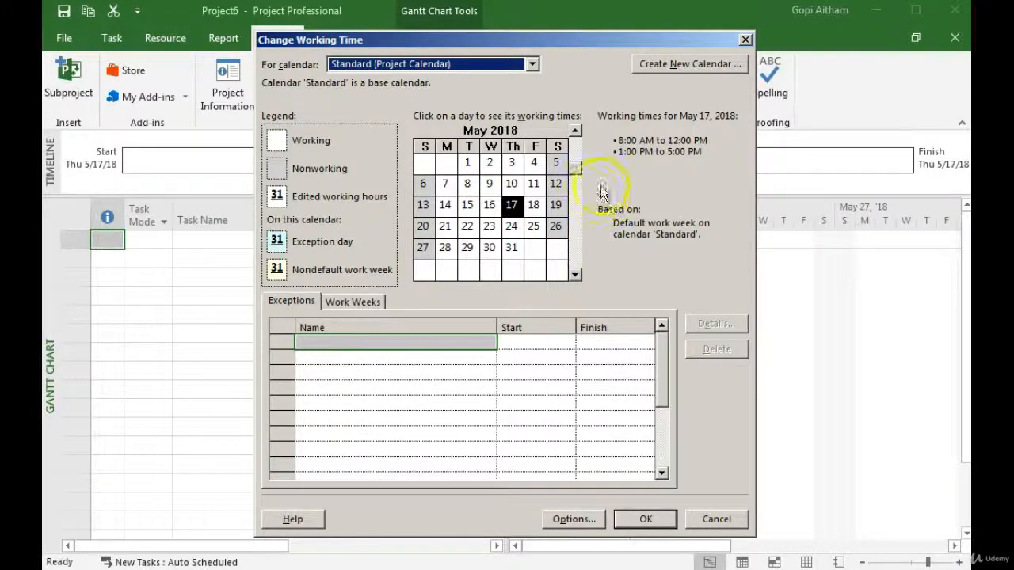
# Step: Display the Night Shift calendar and examine its working times on individual days from May 6 to May 12, 2018
pyautogui.click(532, 68)
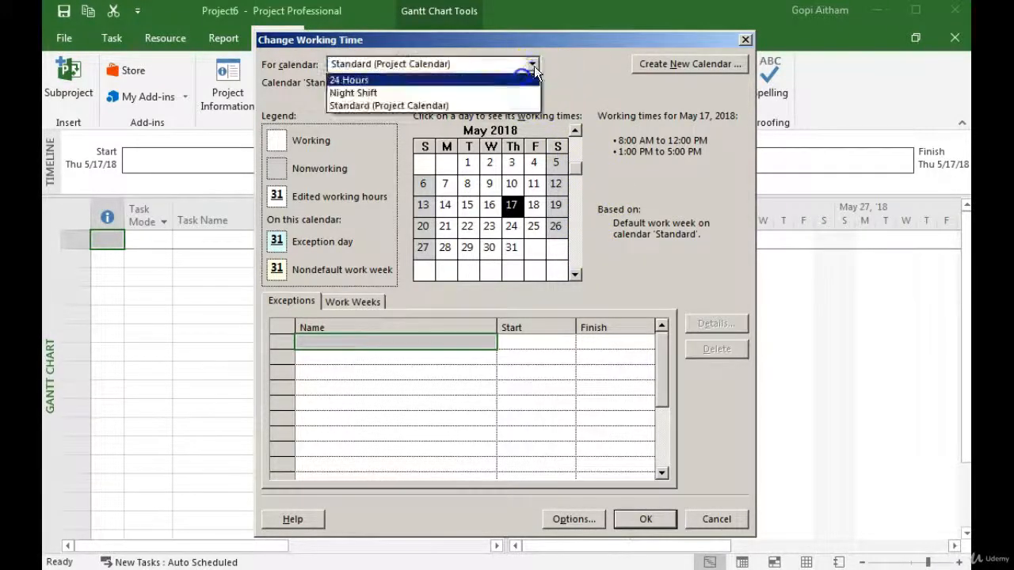
pyautogui.click(475, 90)
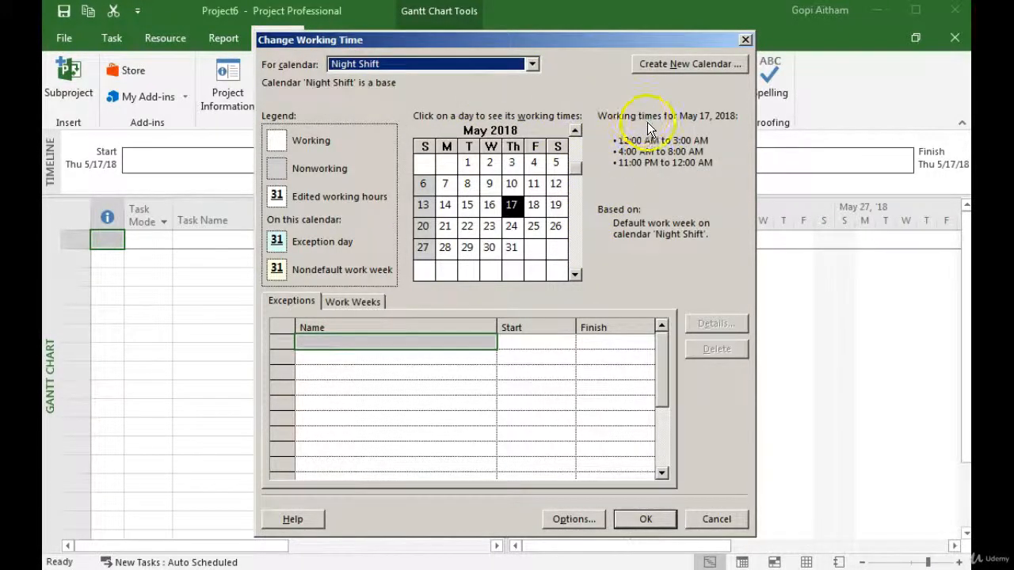
pyautogui.click(446, 184)
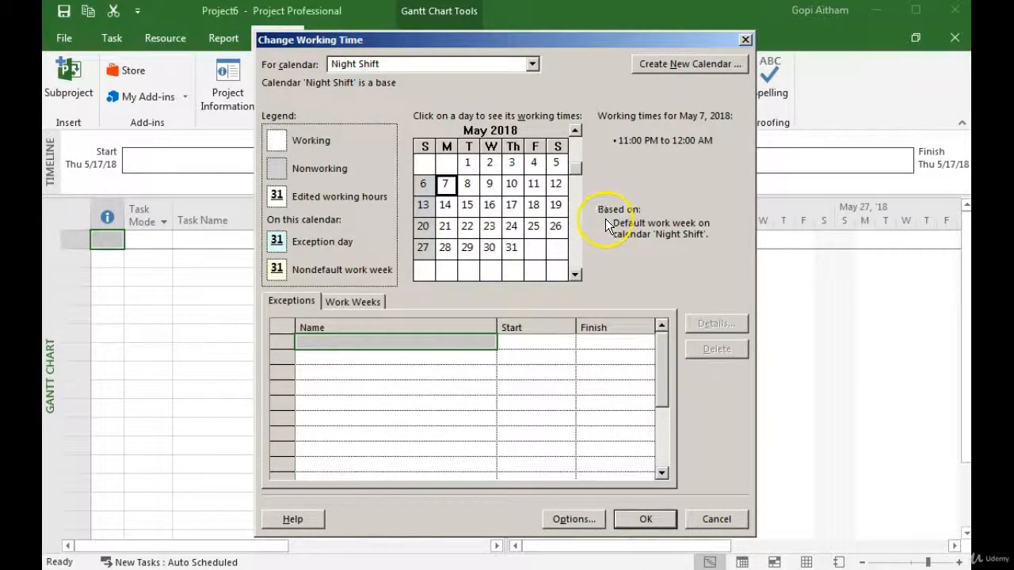
pyautogui.click(467, 184)
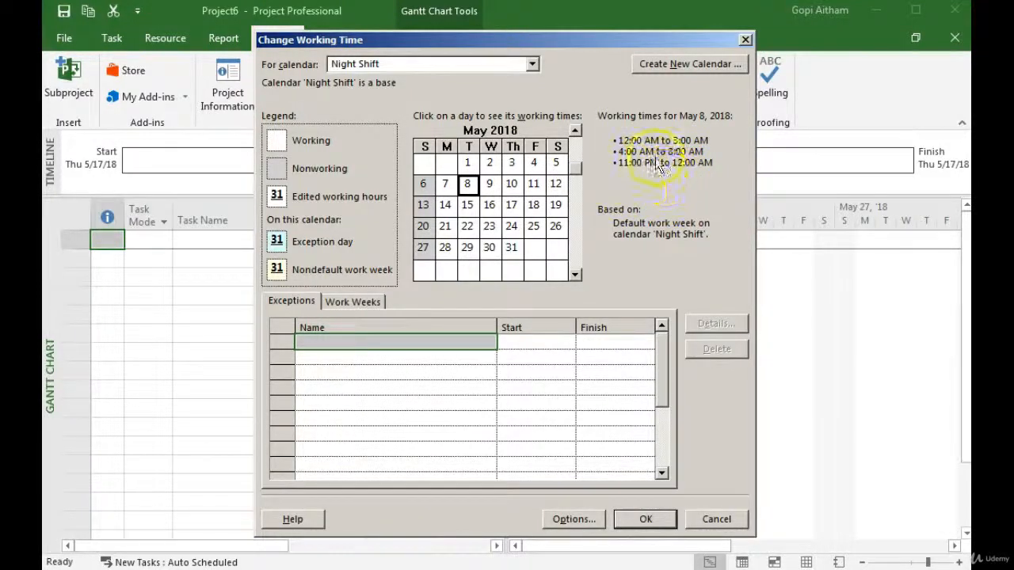
pyautogui.click(490, 184)
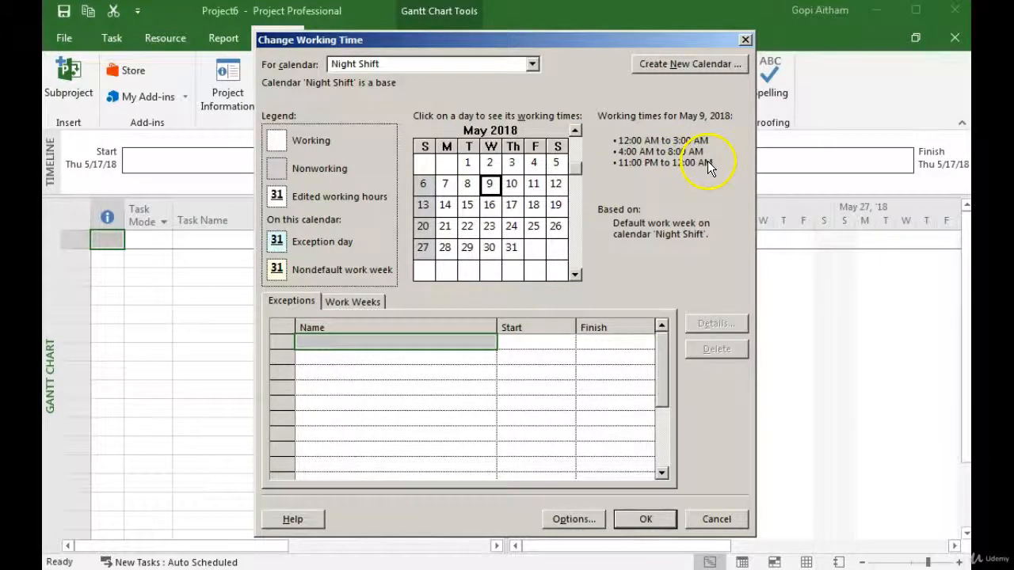
pyautogui.click(535, 188)
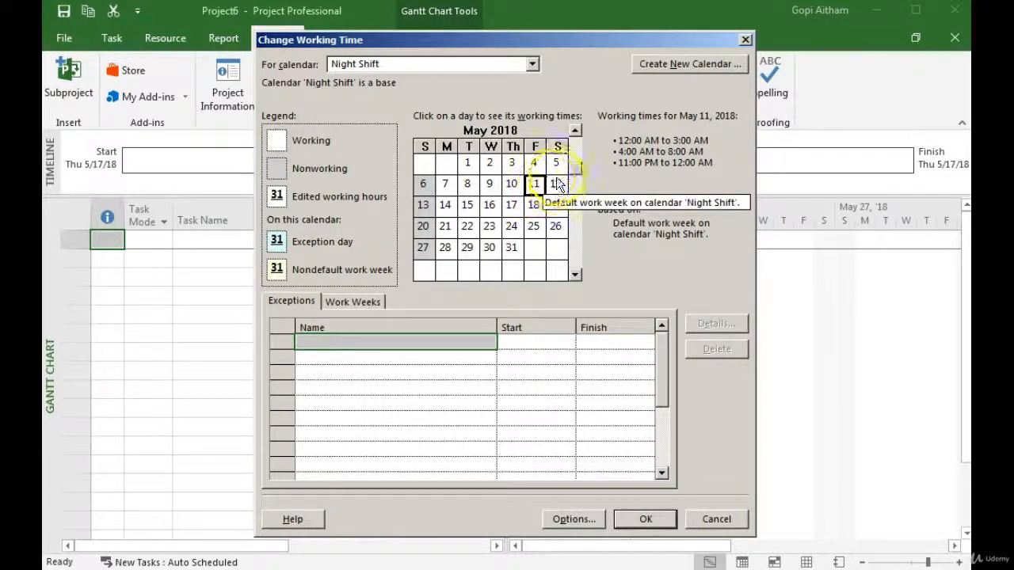
pyautogui.click(556, 187)
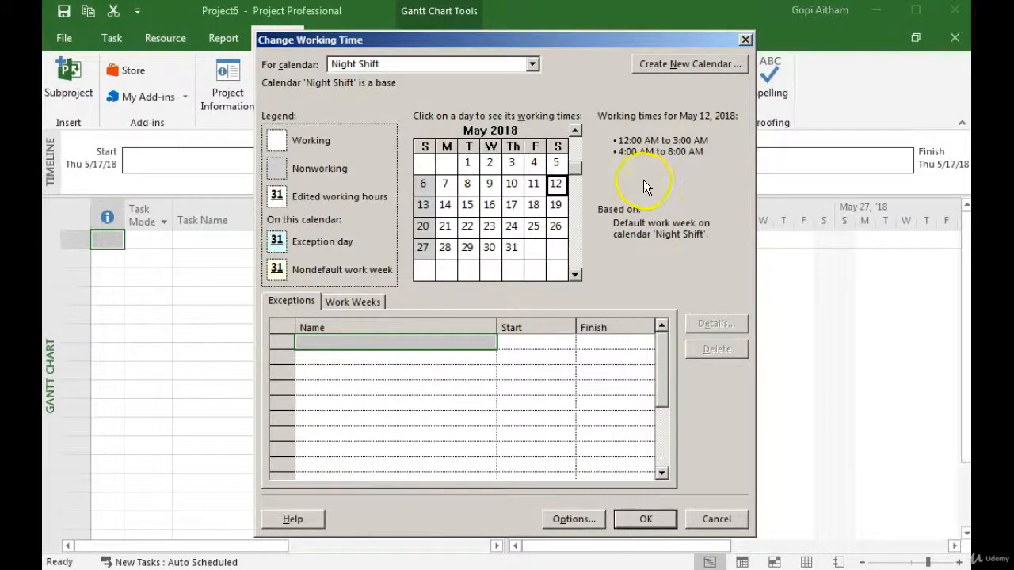
pyautogui.click(422, 185)
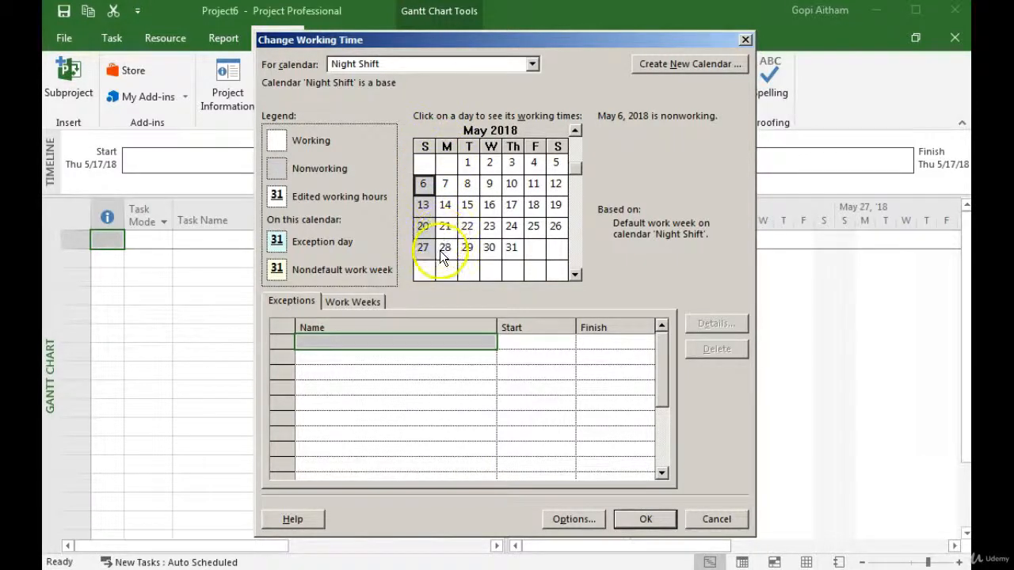
pyautogui.click(557, 184)
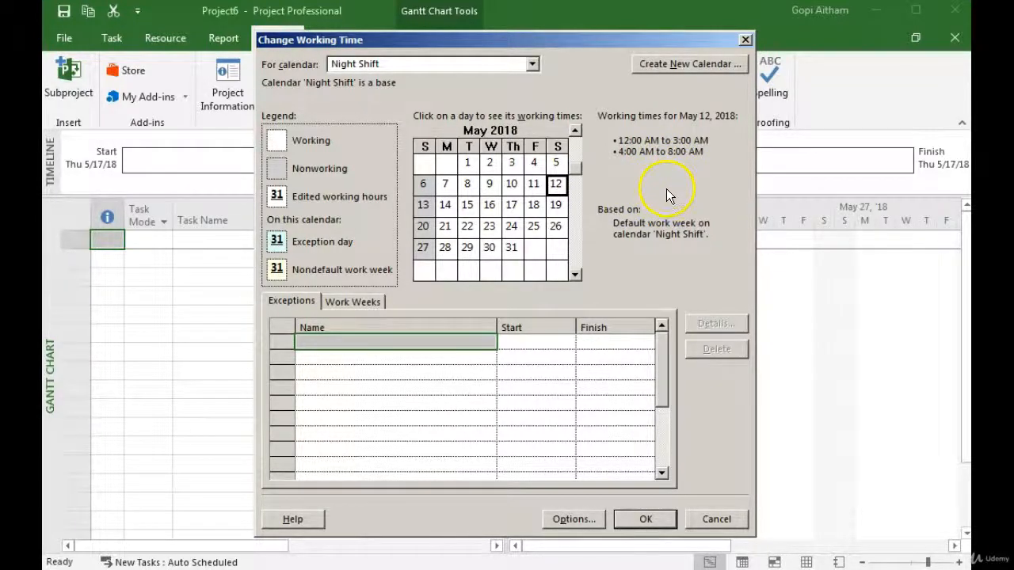
# Step: View the working times of the 24 Hours calendar, and return to the Standard (Project Calendar)
pyautogui.click(536, 70)
pyautogui.click(456, 80)
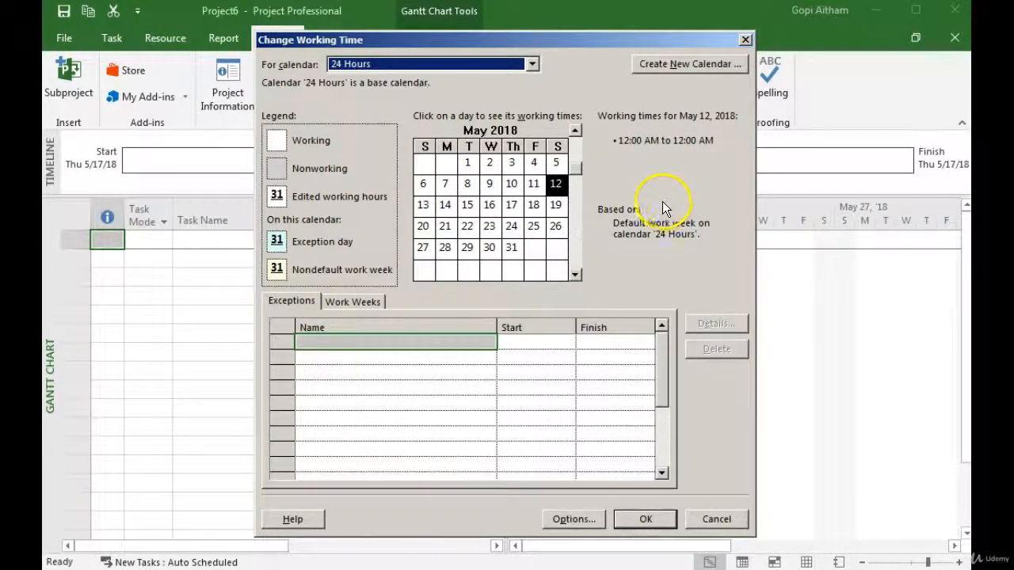
pyautogui.click(532, 65)
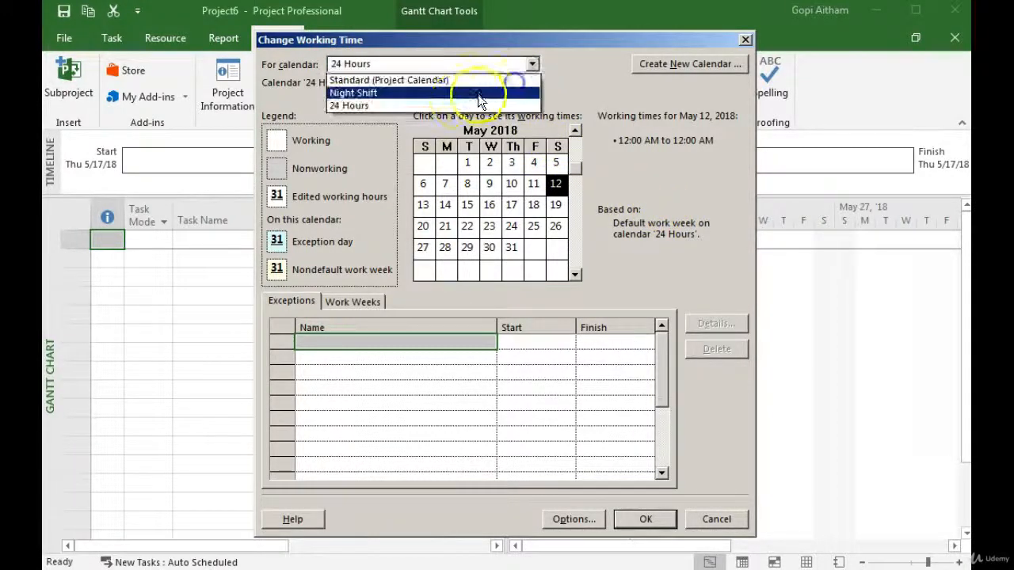
pyautogui.click(468, 81)
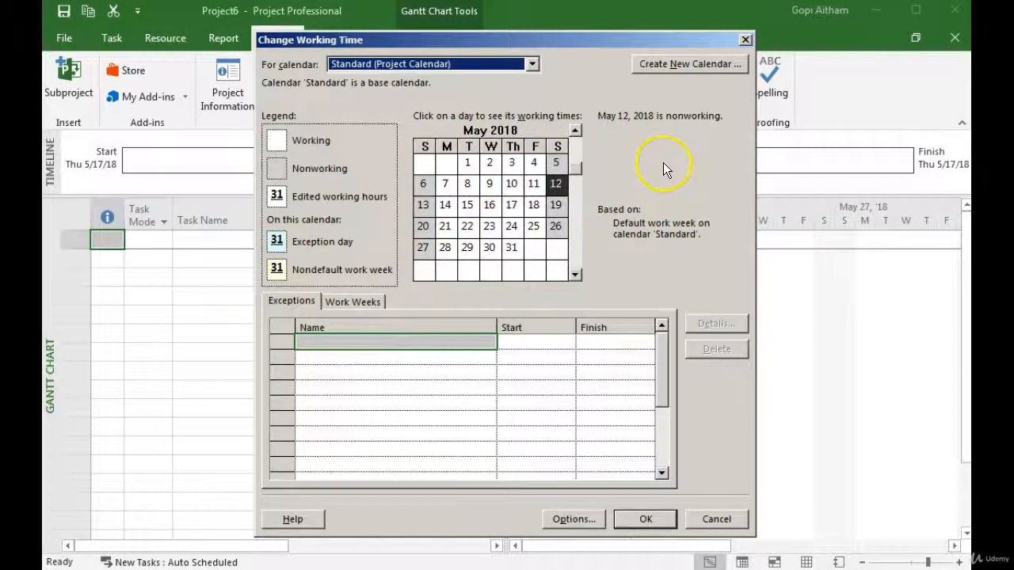
# Step: Create a new base calendar named "Calendar Example" as a copy of the Standard calendar
pyautogui.click(675, 64)
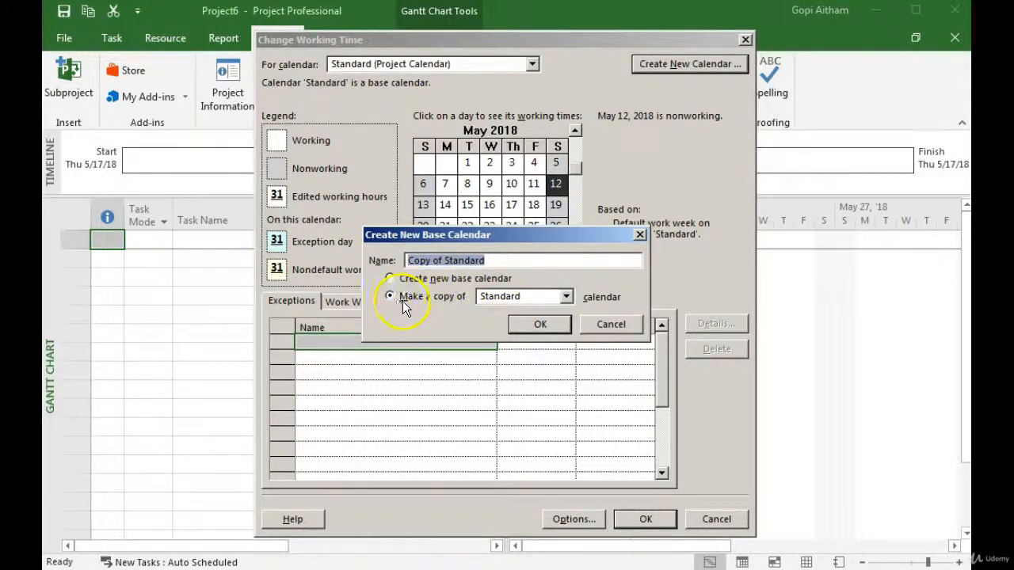
pyautogui.click(565, 296)
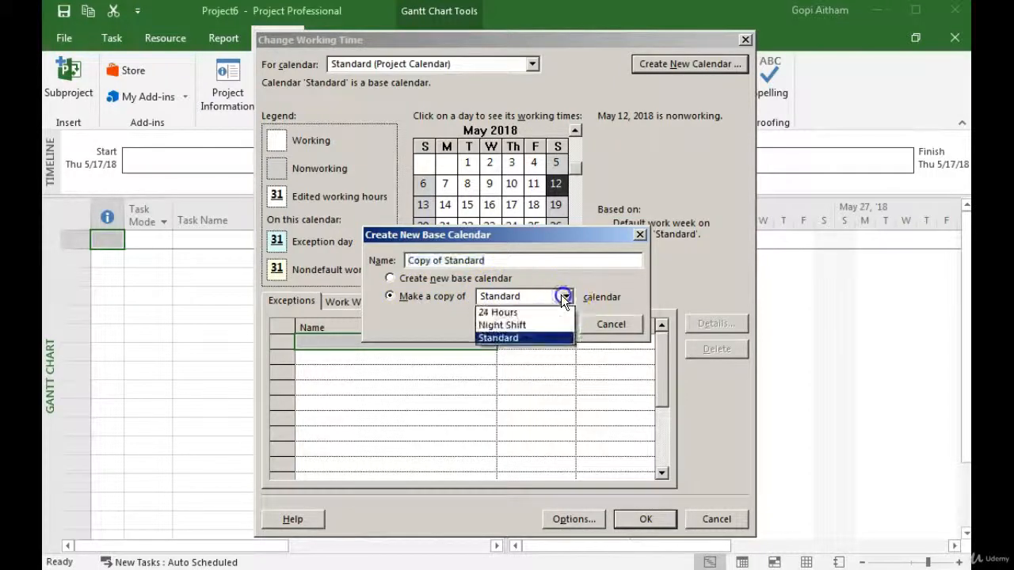
pyautogui.click(485, 339)
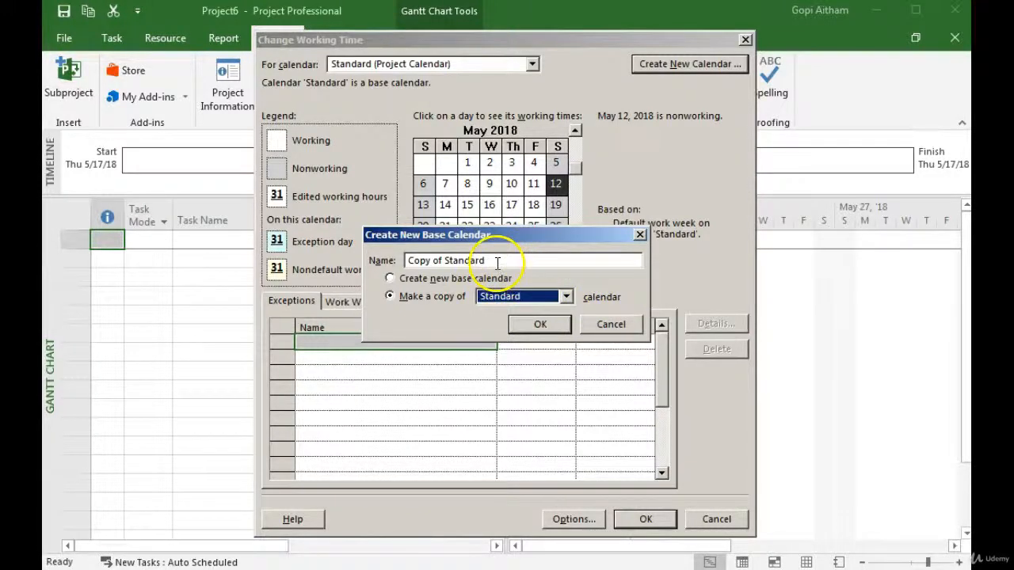
pyautogui.moveTo(408, 262); pyautogui.dragTo(486, 253)
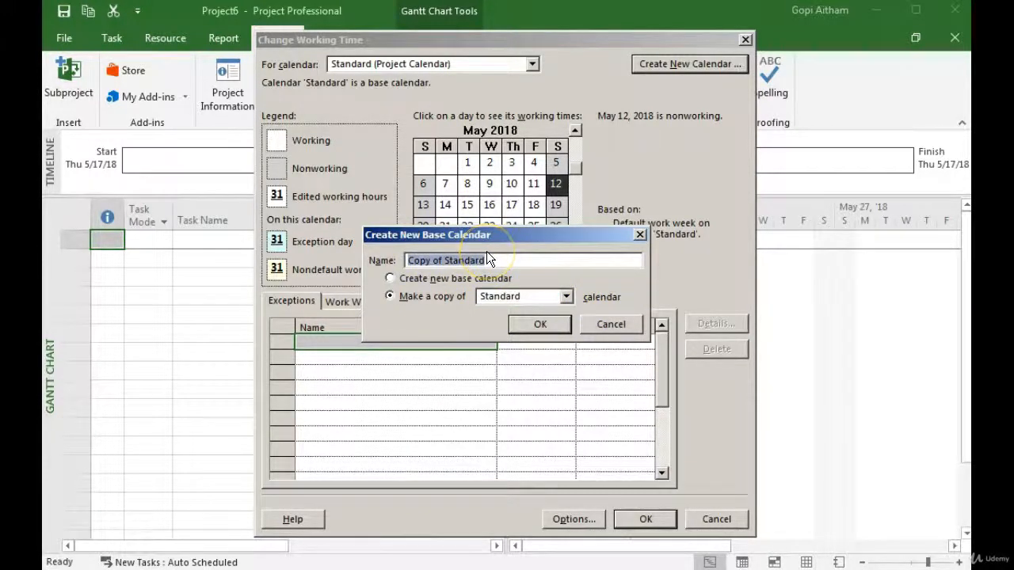
pyautogui.write('Calendar')
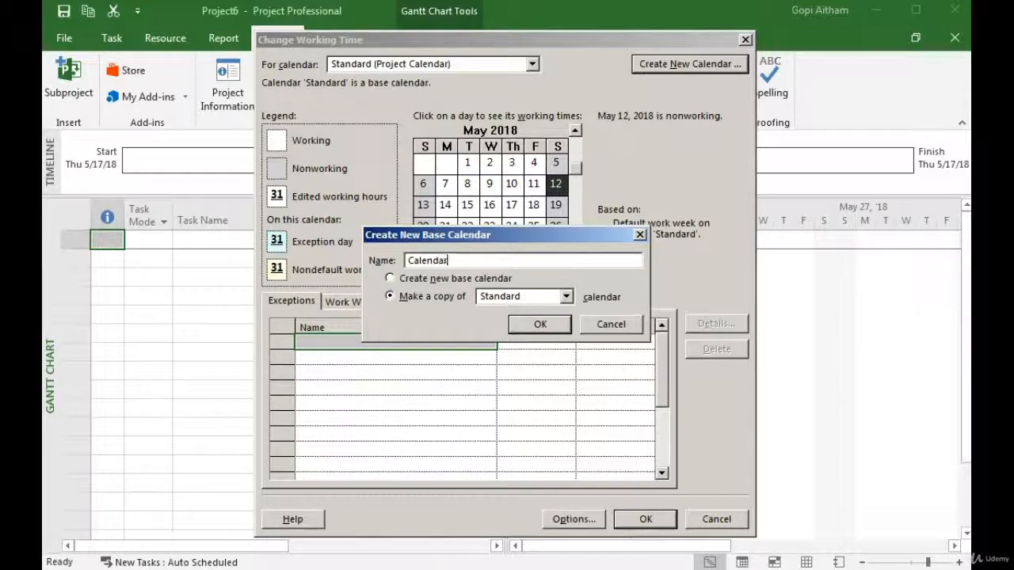
pyautogui.write(' Example')
pyautogui.click(539, 324)
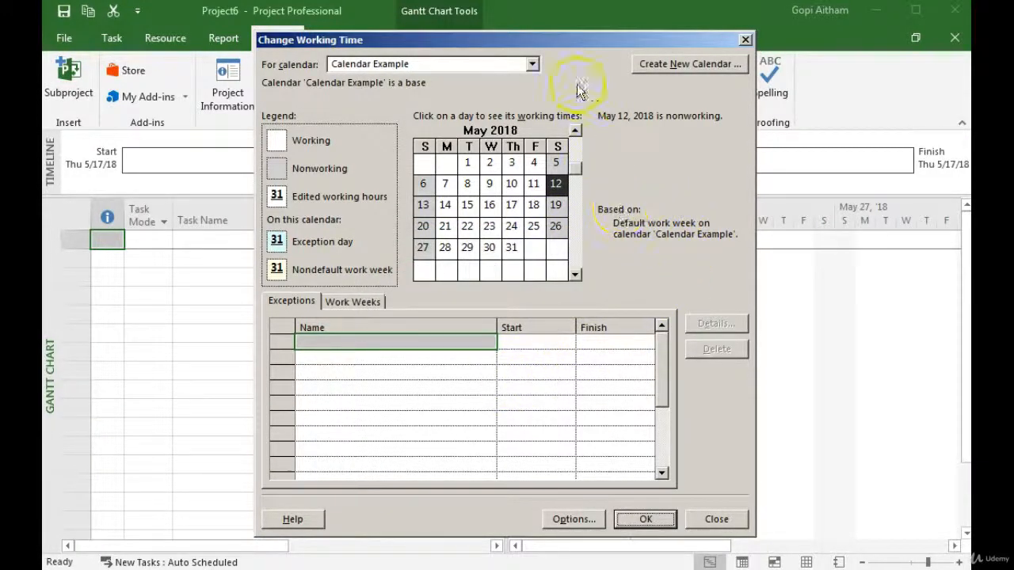
# Step: Choose Calendar Example from the available calendars and check its working times for May 7, 2018
pyautogui.click(534, 63)
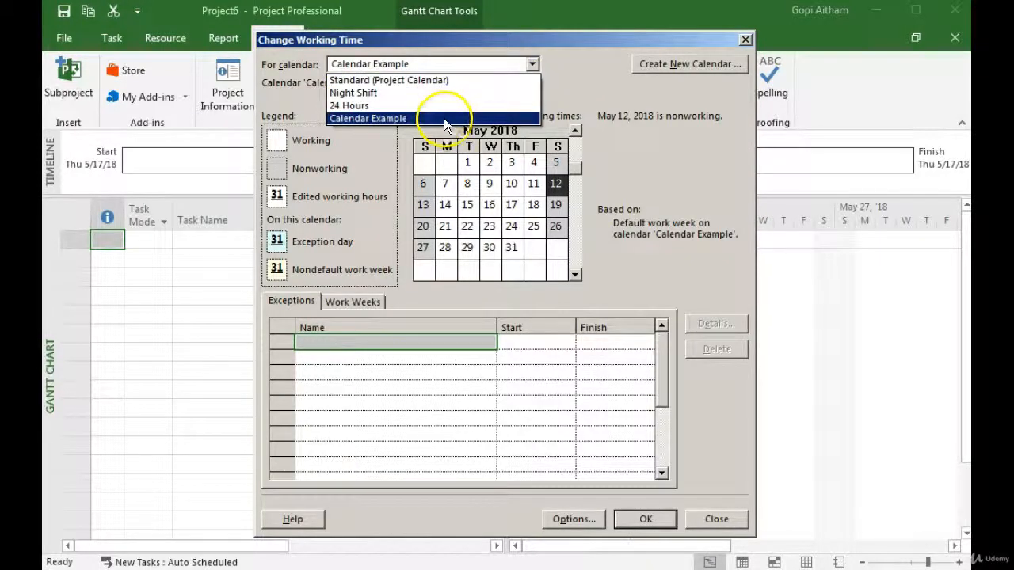
pyautogui.click(395, 116)
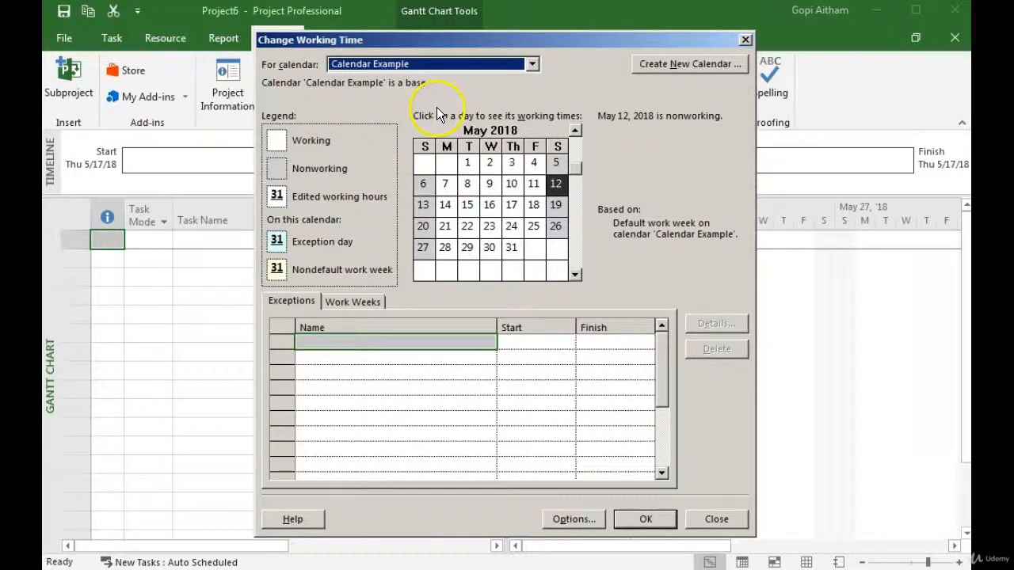
pyautogui.click(449, 191)
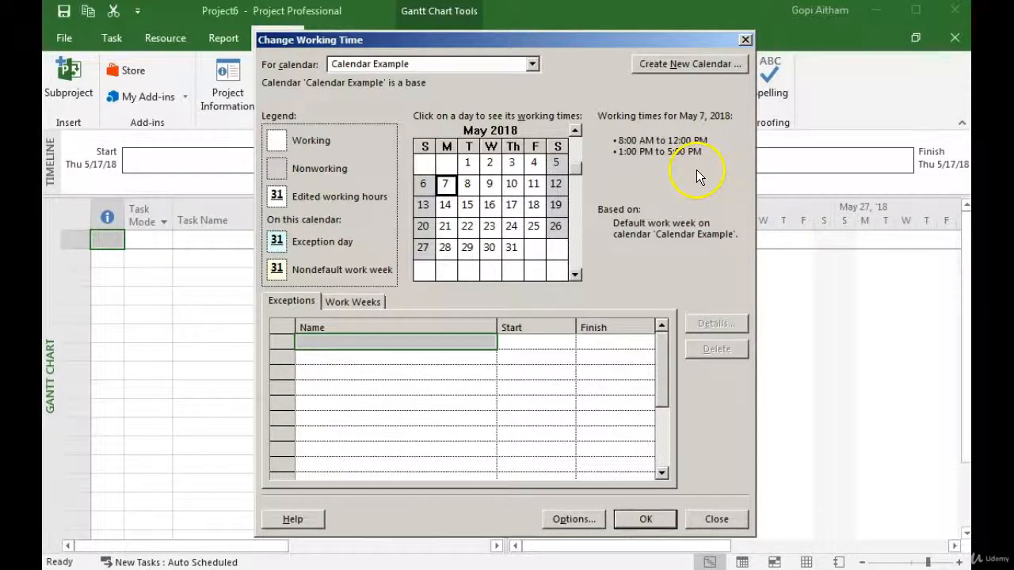
# Step: Open the details of Calendar Example's [Default] work week and set Friday to nonworking time
pyautogui.click(363, 305)
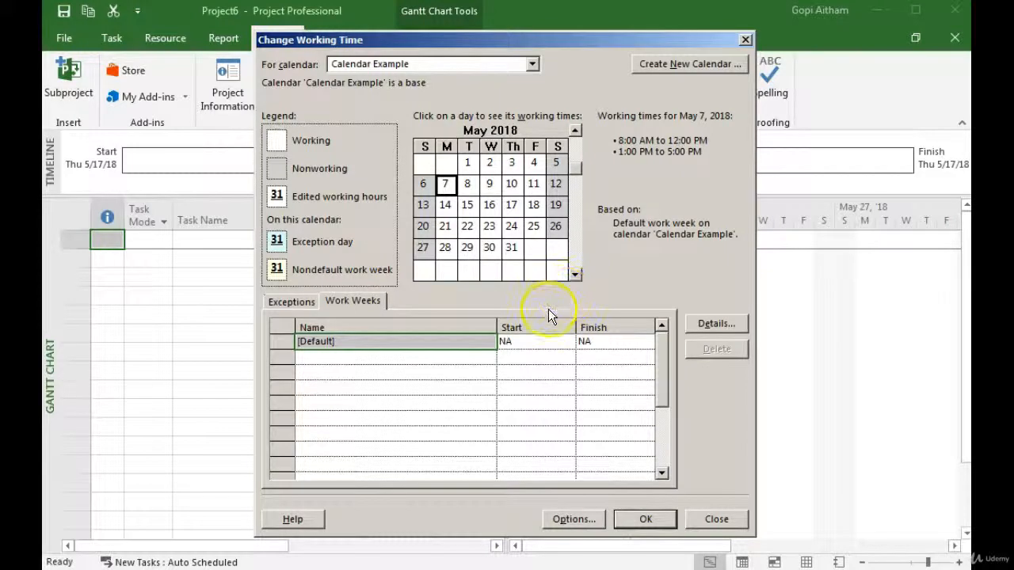
pyautogui.click(393, 335)
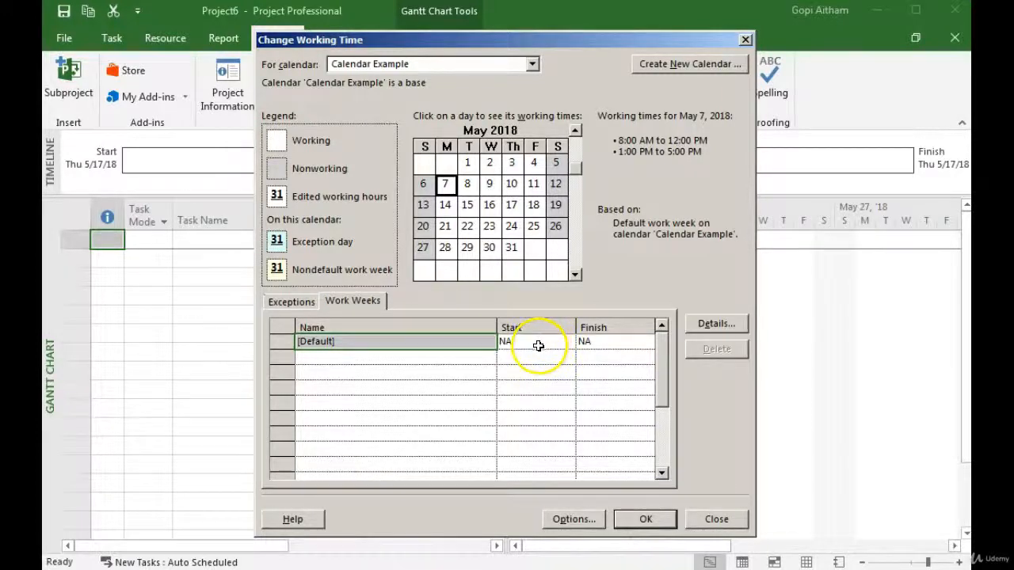
pyautogui.click(399, 346)
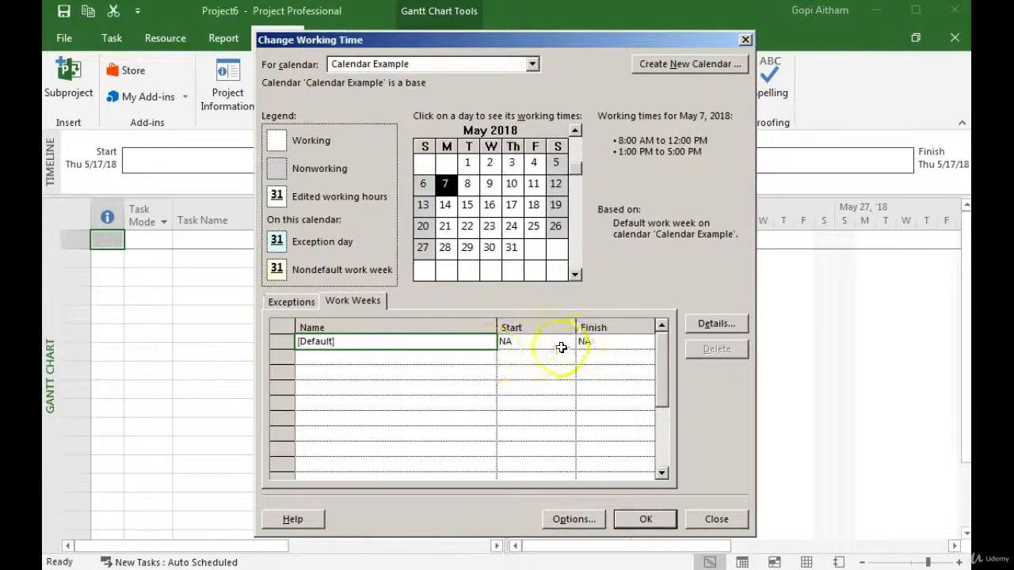
pyautogui.click(713, 323)
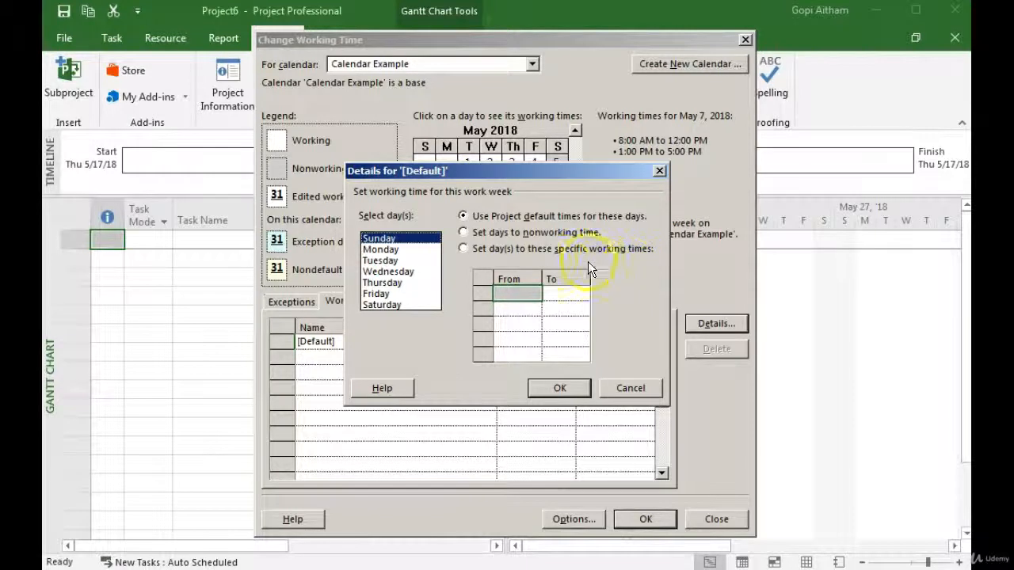
pyautogui.click(400, 304)
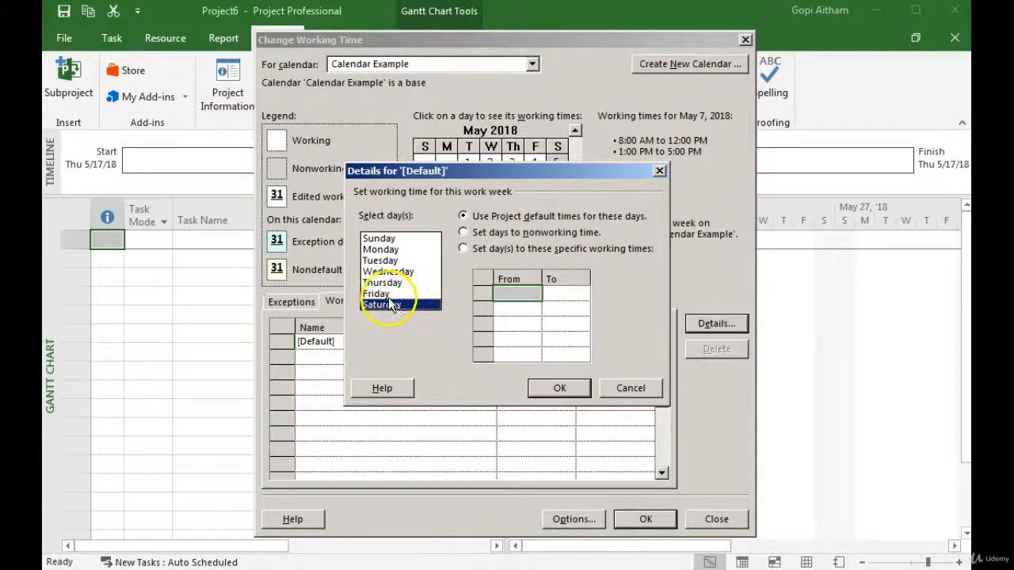
pyautogui.click(414, 294)
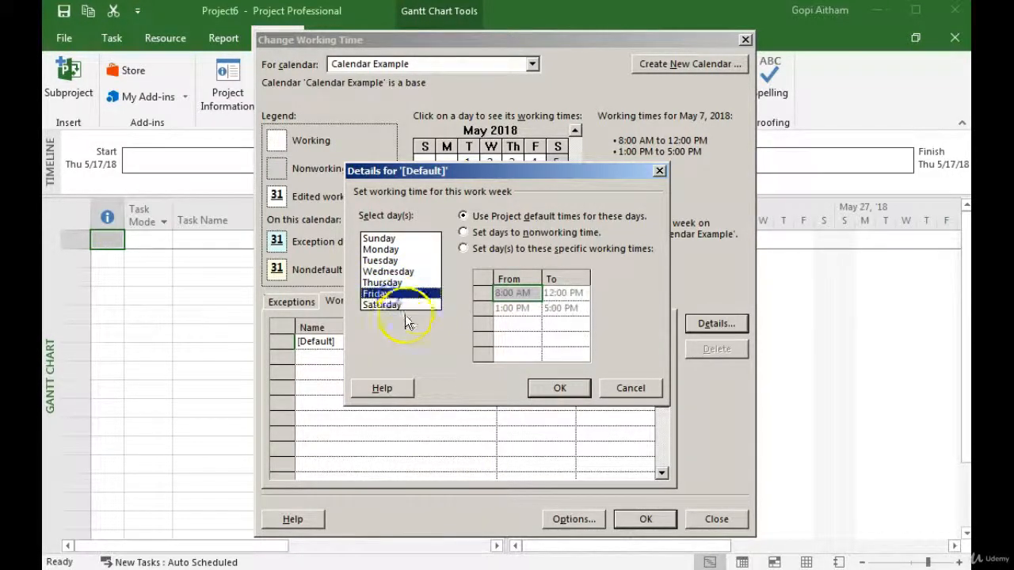
pyautogui.click(464, 233)
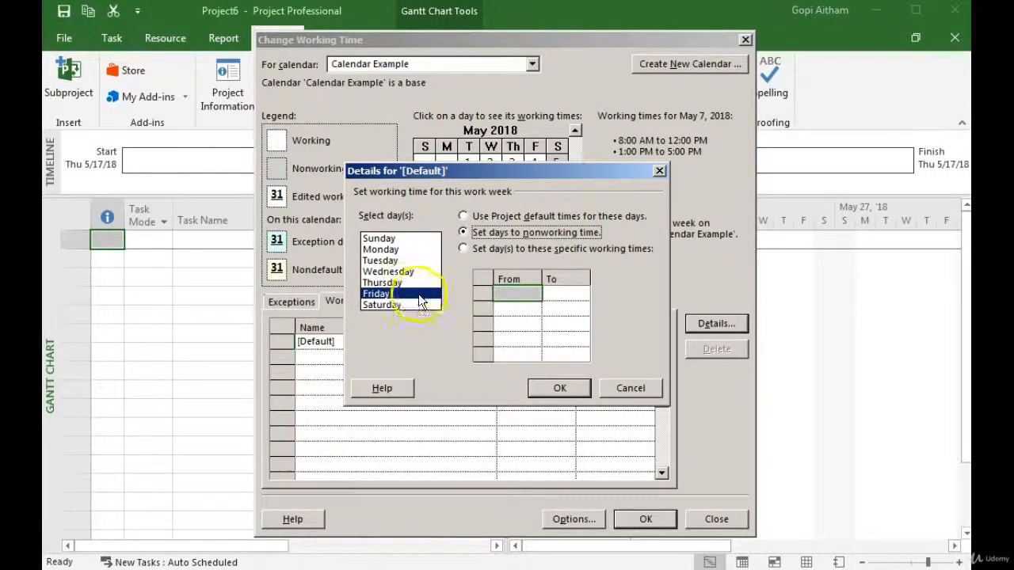
# Step: Give Sunday through Thursday specific working times, with a first shift from 9:00 AM to 1:00 PM
pyautogui.click(396, 239)
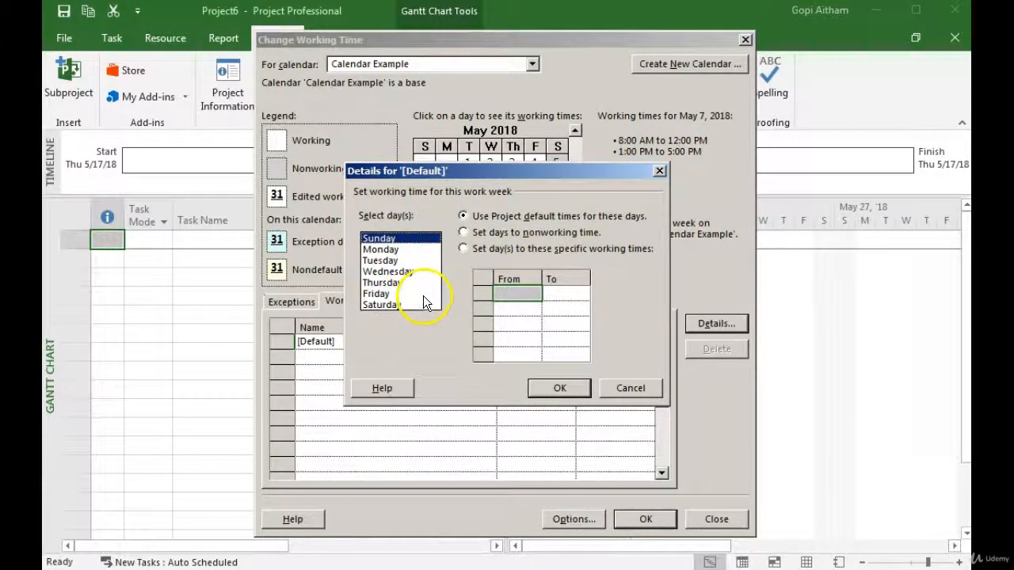
pyautogui.press('shift')
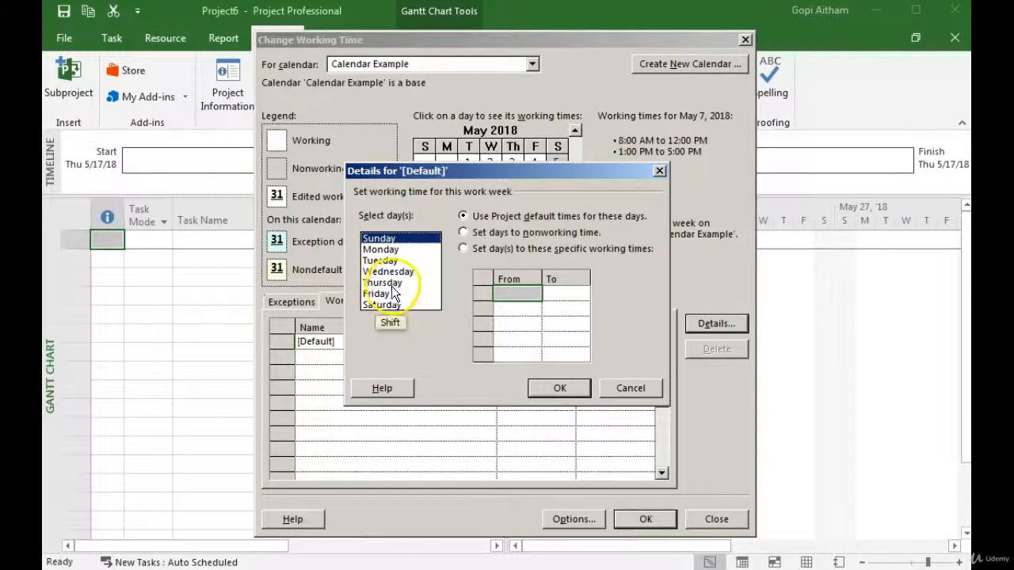
pyautogui.keyDown('shift'); pyautogui.click(396, 283); pyautogui.keyUp('shift')
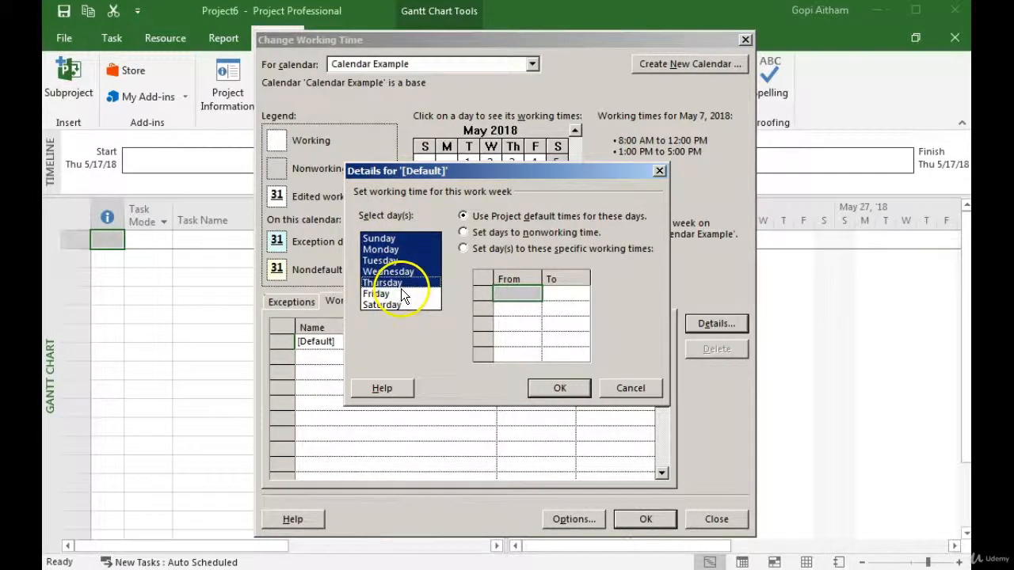
pyautogui.click(471, 252)
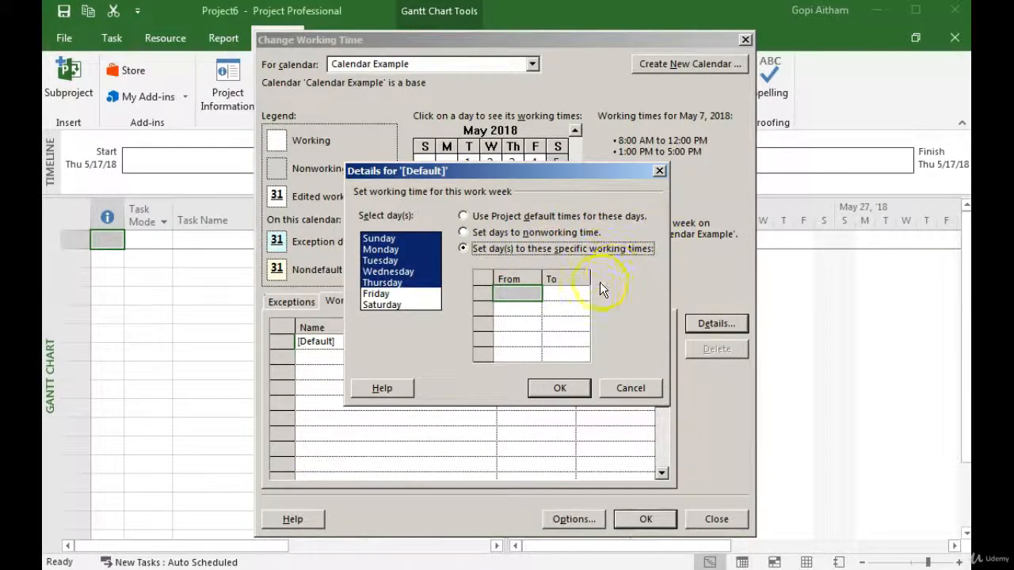
pyautogui.click(525, 294)
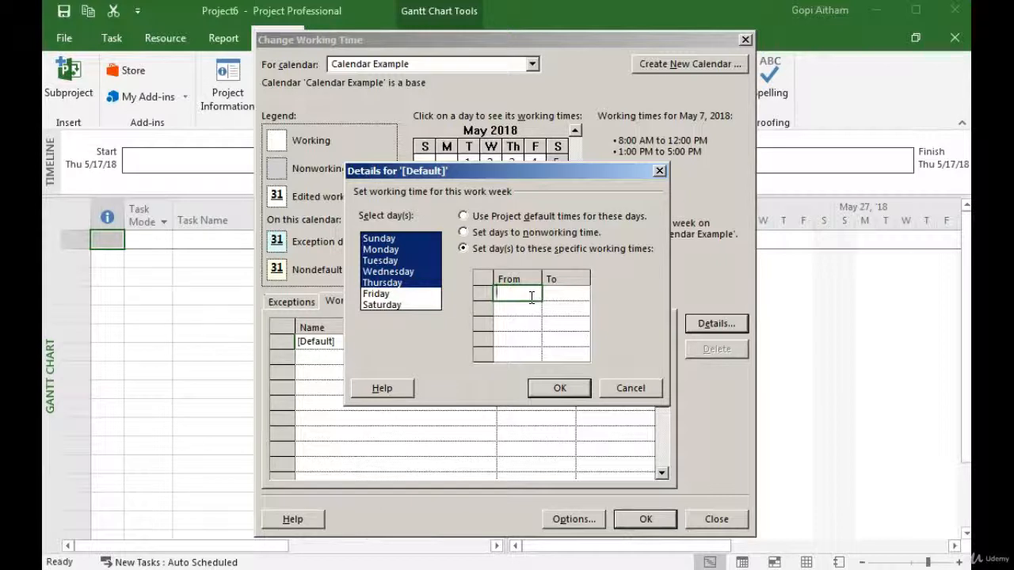
pyautogui.write('9:00')
pyautogui.press('Return')
pyautogui.press('Tab')
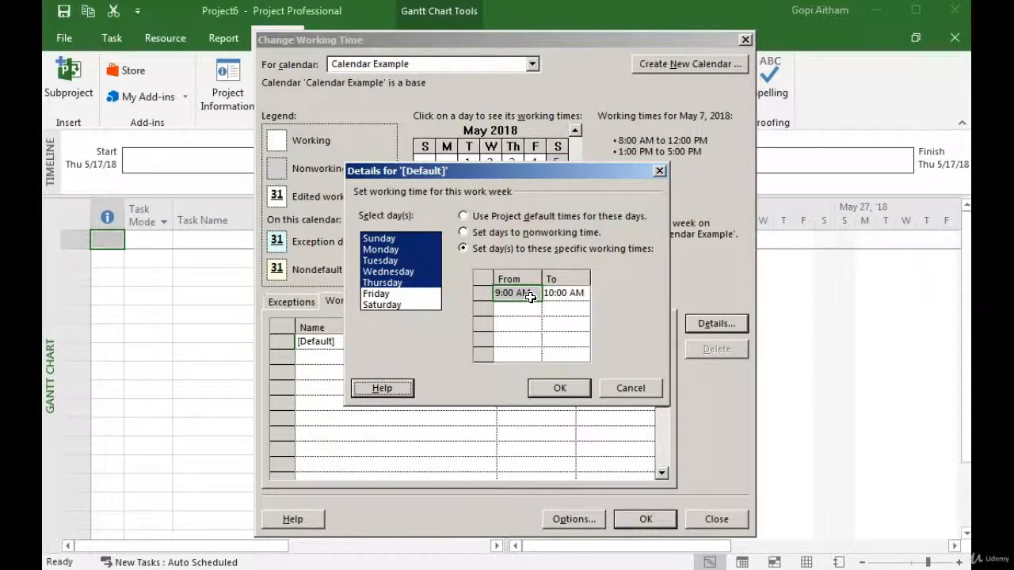
pyautogui.click(574, 292)
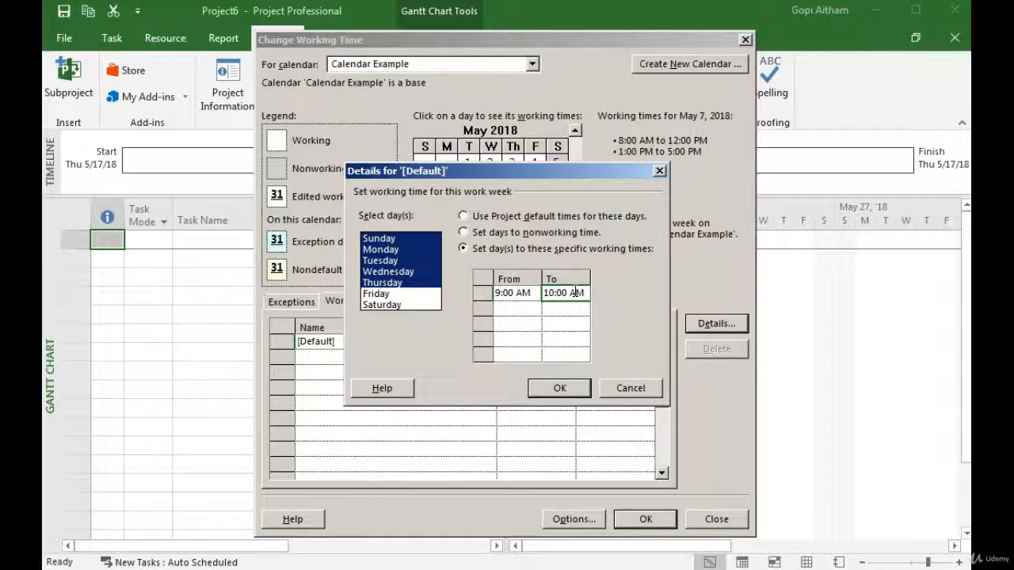
pyautogui.write('01:00 PM')
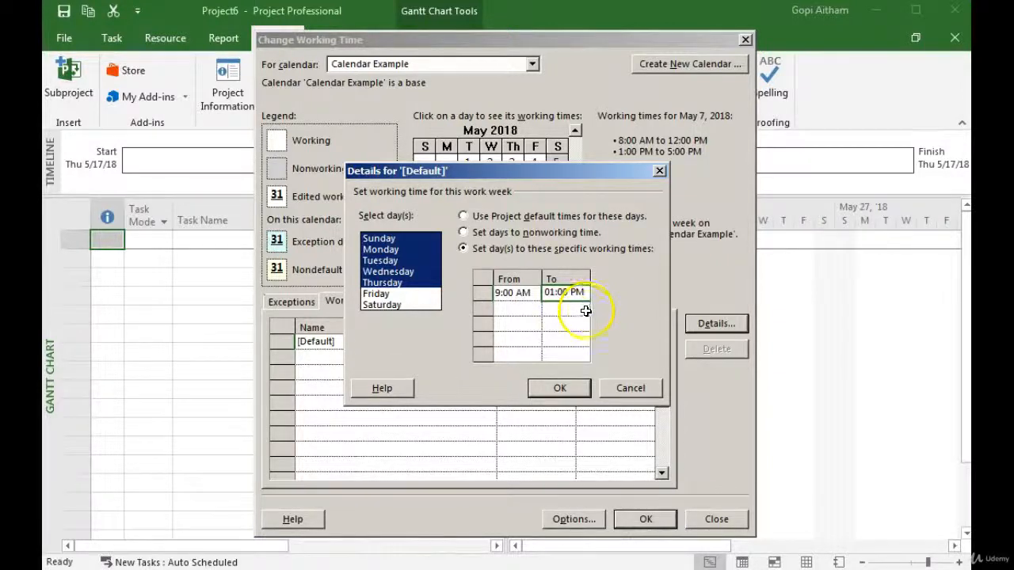
# Step: Add a second shift from 2:00 PM to 6:00 PM for Sunday through Thursday and apply the work week details
pyautogui.click(528, 308)
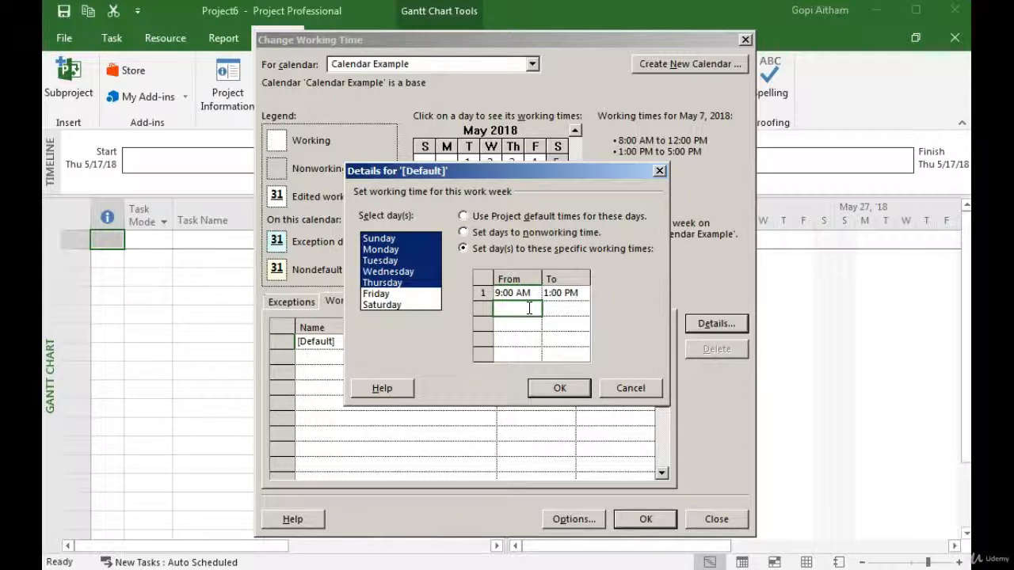
pyautogui.write('2:00 PM')
pyautogui.click(562, 307)
pyautogui.write('3:00 PM')
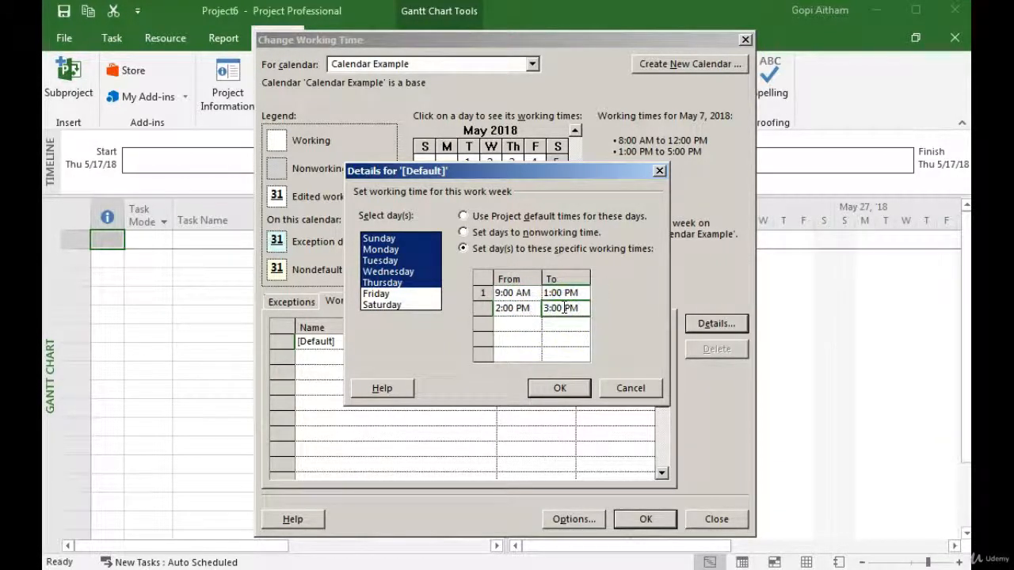
pyautogui.write('6')
pyautogui.write('6')
pyautogui.write(':00 PM')
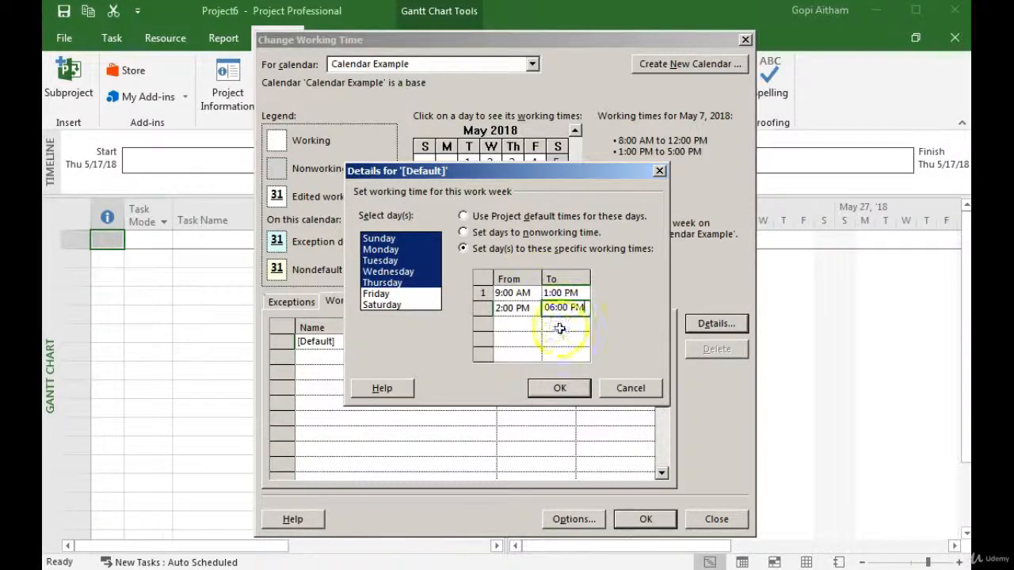
pyautogui.click(561, 386)
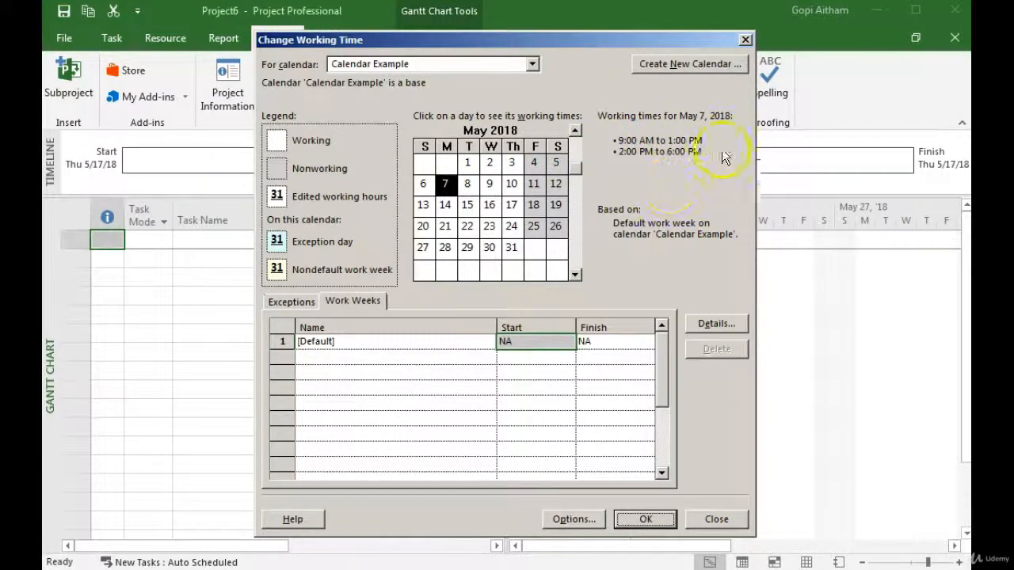
# Step: Check the working times of Calendar Example on individual weekdays and weekend days in May 2018
pyautogui.click(533, 183)
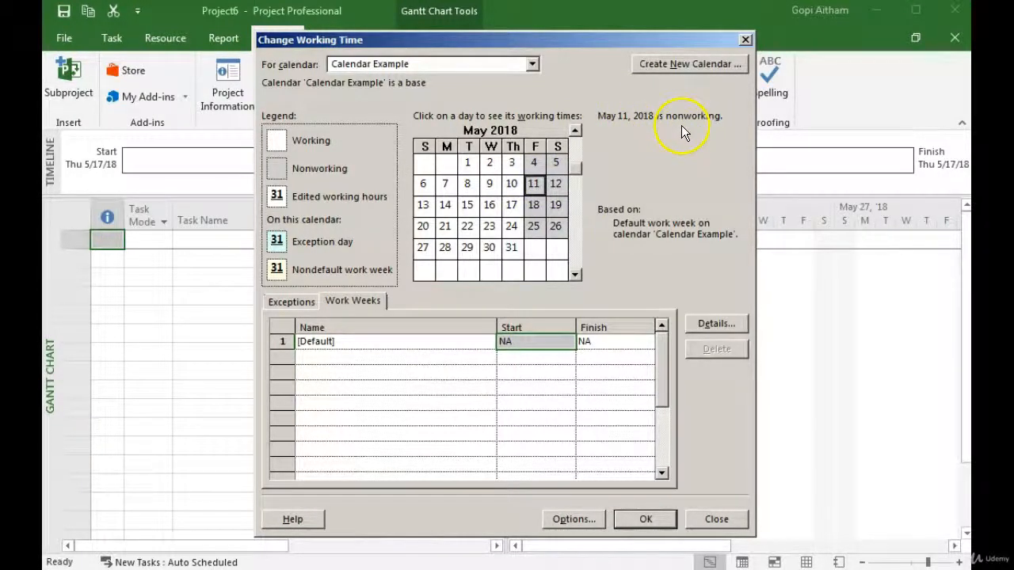
pyautogui.click(556, 228)
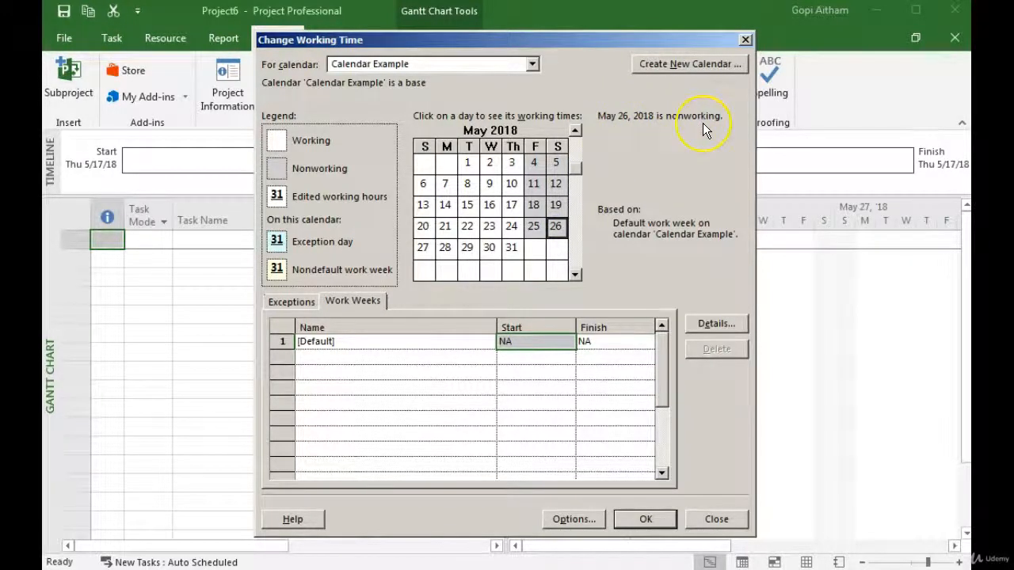
pyautogui.click(445, 249)
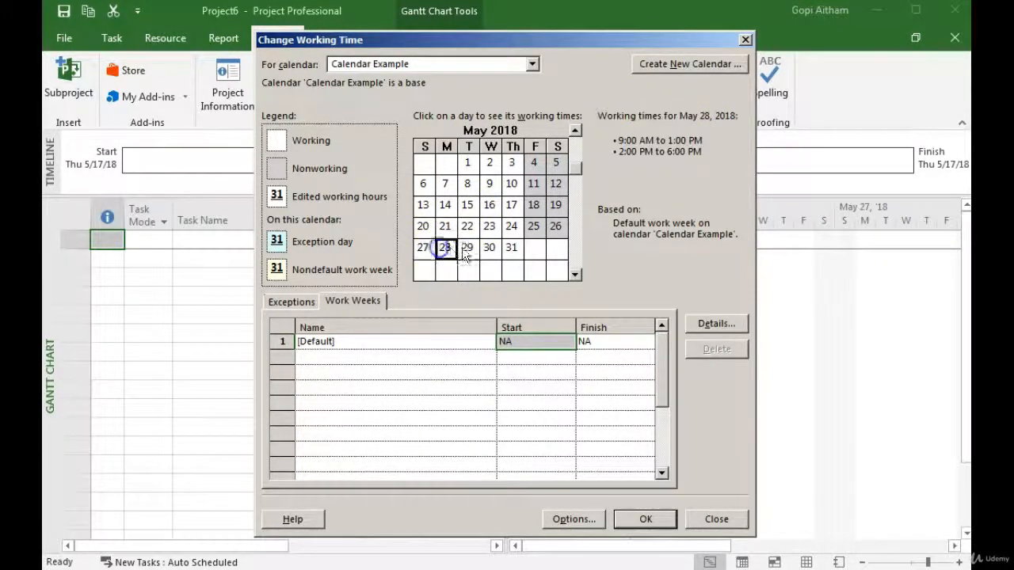
pyautogui.click(468, 248)
pyautogui.click(490, 248)
pyautogui.click(511, 248)
pyautogui.click(469, 227)
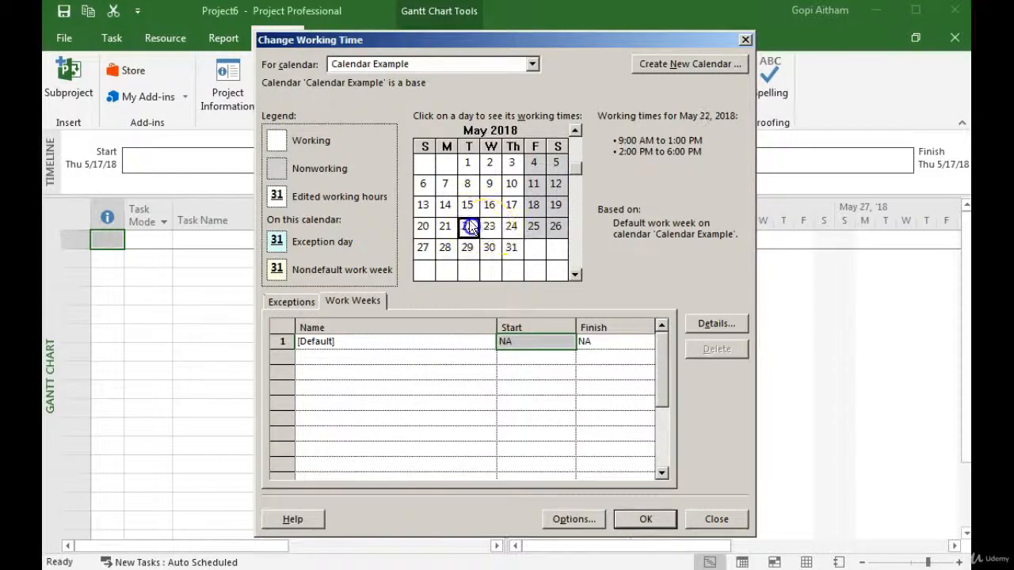
pyautogui.click(467, 205)
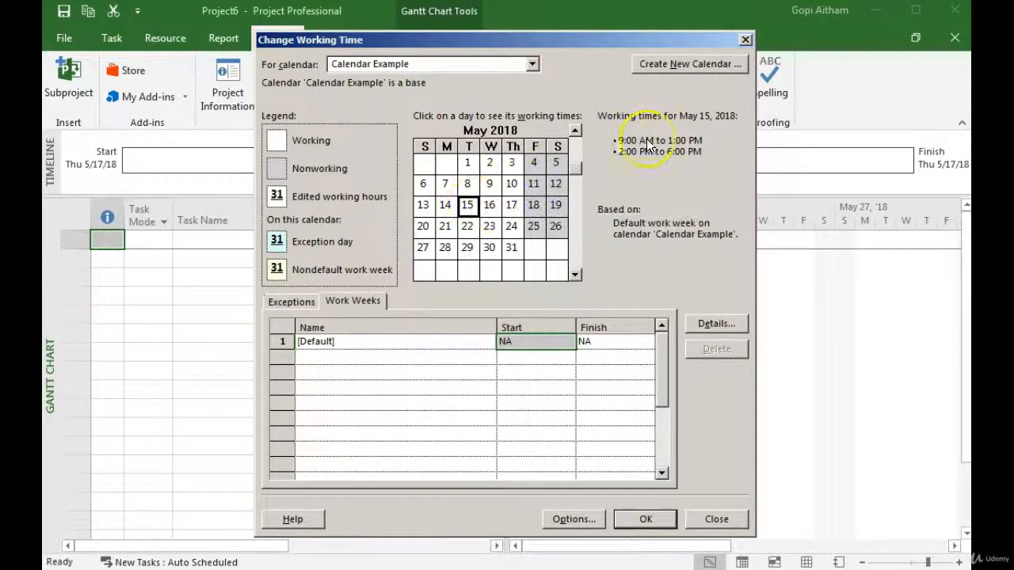
# Step: Browse Calendar Example month by month from May 2018 to June 2019 to check its weekly pattern
pyautogui.click(575, 257)
pyautogui.click(575, 257)
pyautogui.click(575, 256)
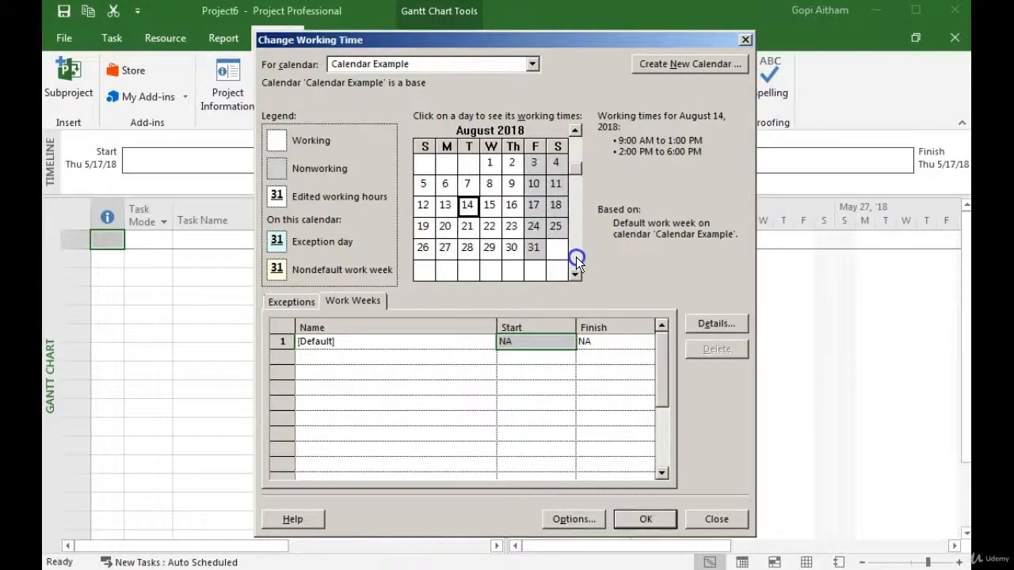
pyautogui.click(576, 257)
pyautogui.click(576, 256)
pyautogui.click(576, 257)
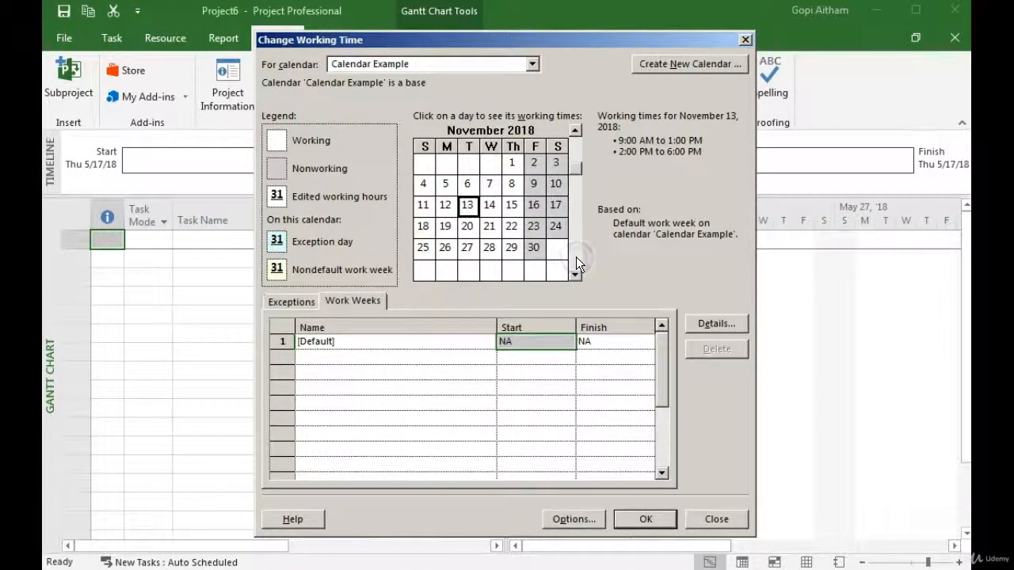
pyautogui.click(576, 257)
pyautogui.click(576, 256)
pyautogui.click(575, 257)
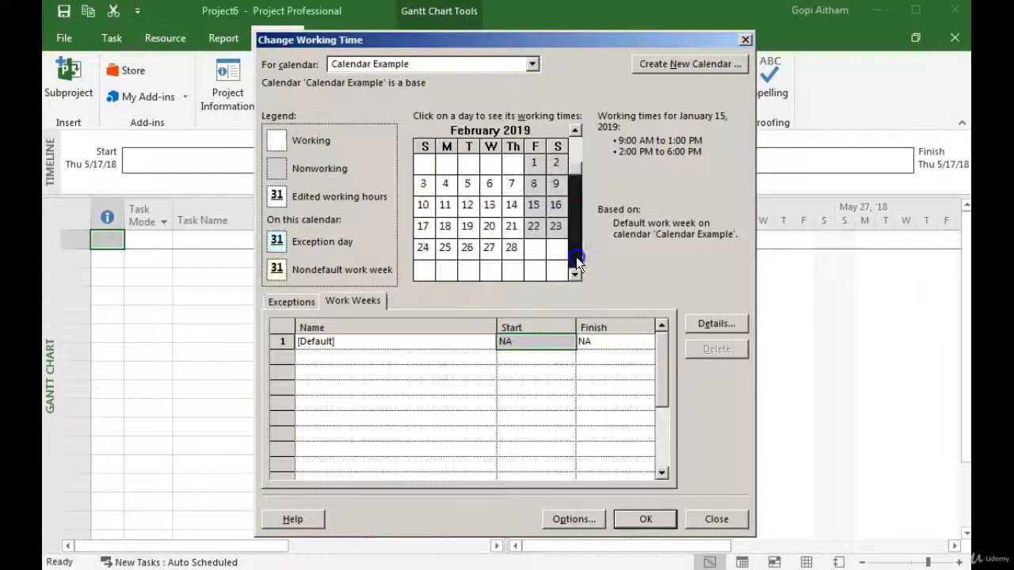
pyautogui.click(576, 257)
pyautogui.click(576, 256)
pyautogui.click(576, 257)
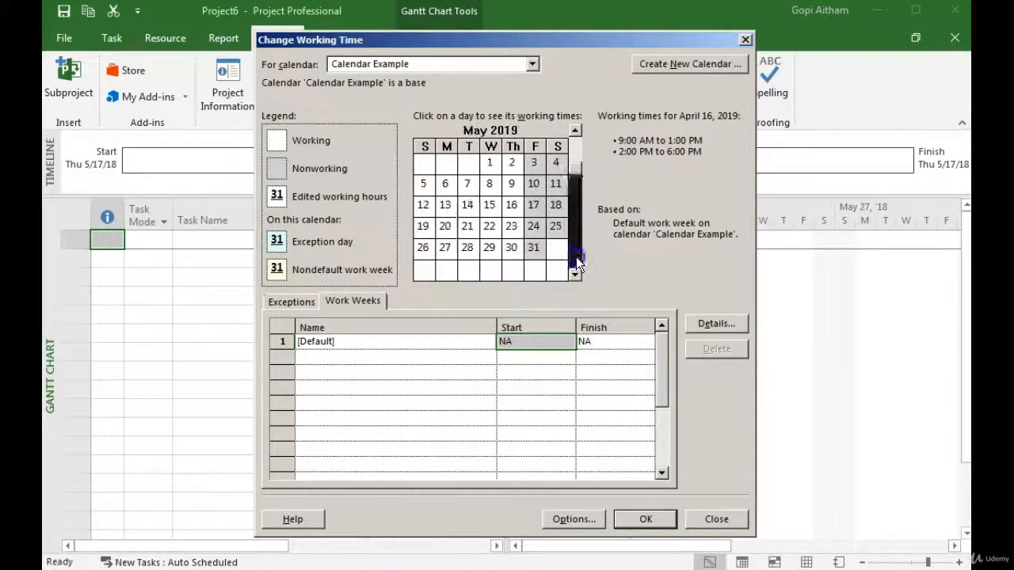
pyautogui.click(576, 256)
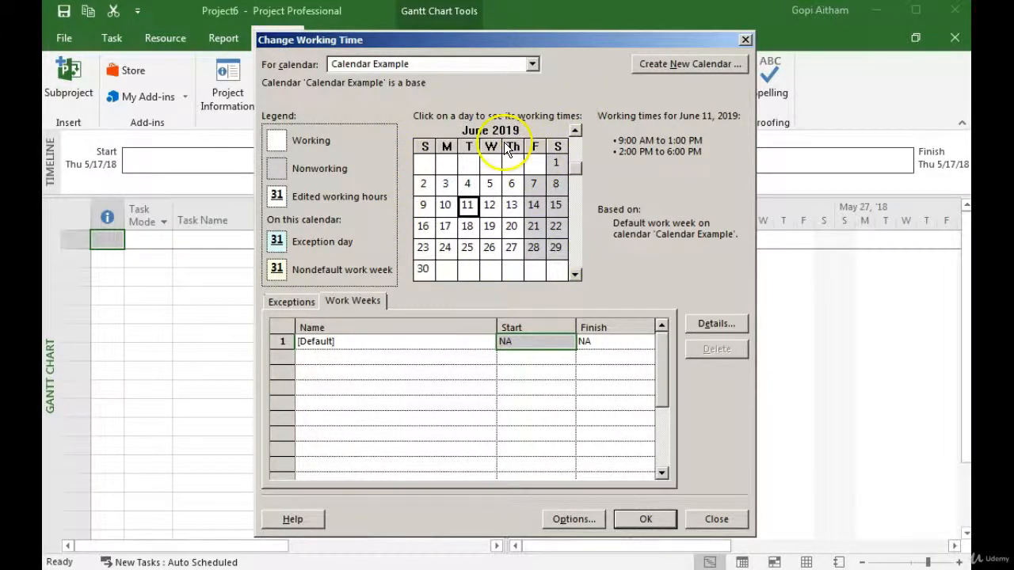
# Step: Examine the working times on individual days of June 2019, including several Fridays and Saturdays
pyautogui.click(511, 247)
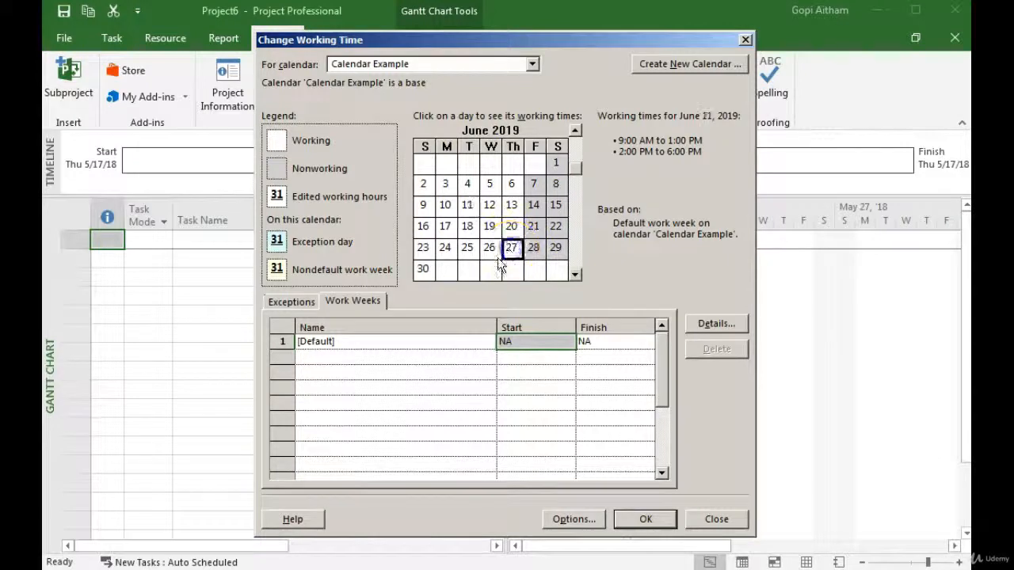
pyautogui.click(424, 249)
pyautogui.click(446, 249)
pyautogui.click(450, 225)
pyautogui.click(472, 205)
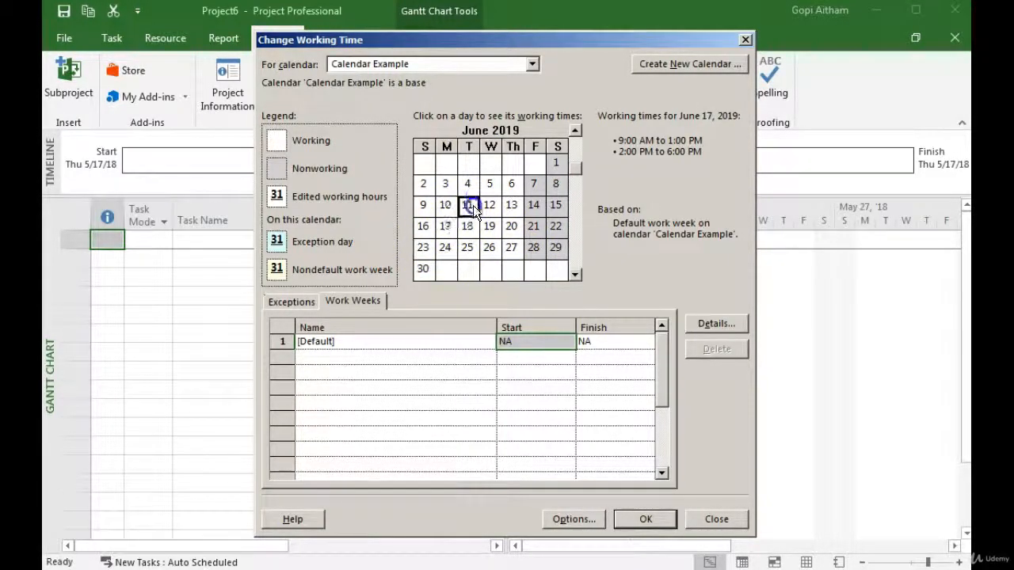
pyautogui.click(511, 205)
pyautogui.click(535, 205)
pyautogui.click(556, 205)
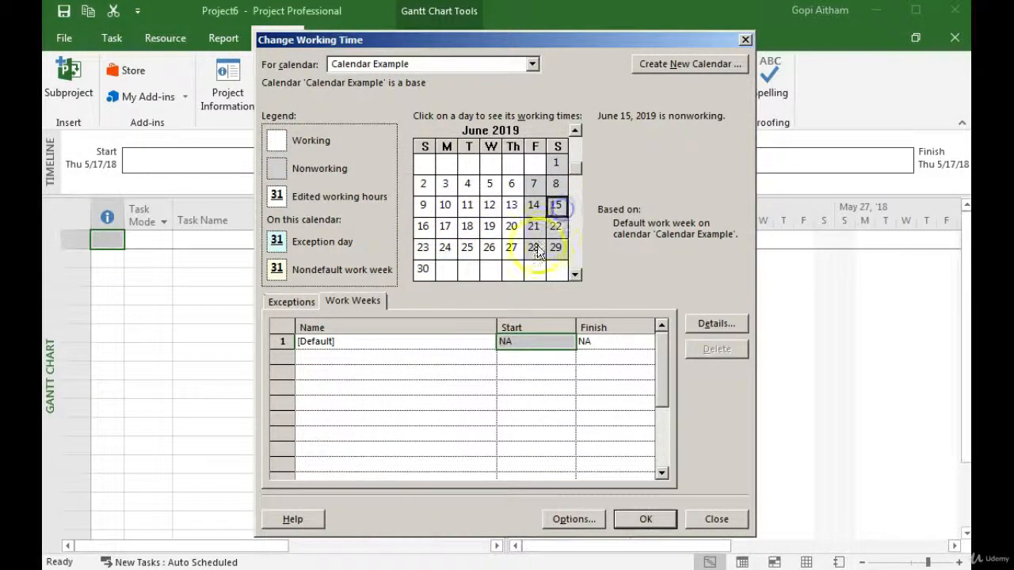
pyautogui.click(556, 227)
pyautogui.click(528, 226)
pyautogui.click(556, 248)
pyautogui.click(534, 252)
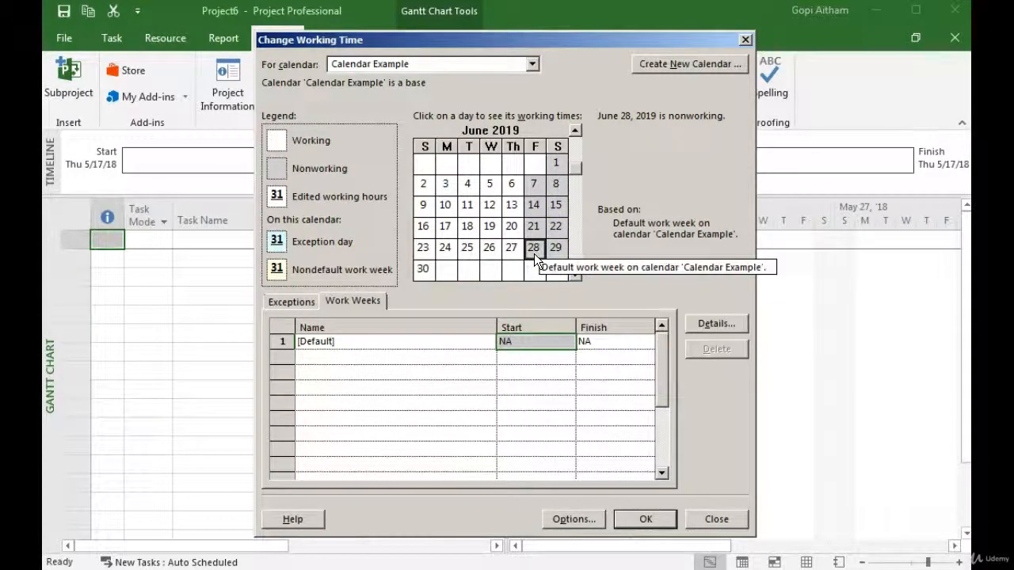
# Step: Browse Calendar Example back from June 2019 to September 2017 and forward again to July 2018
pyautogui.click(575, 133)
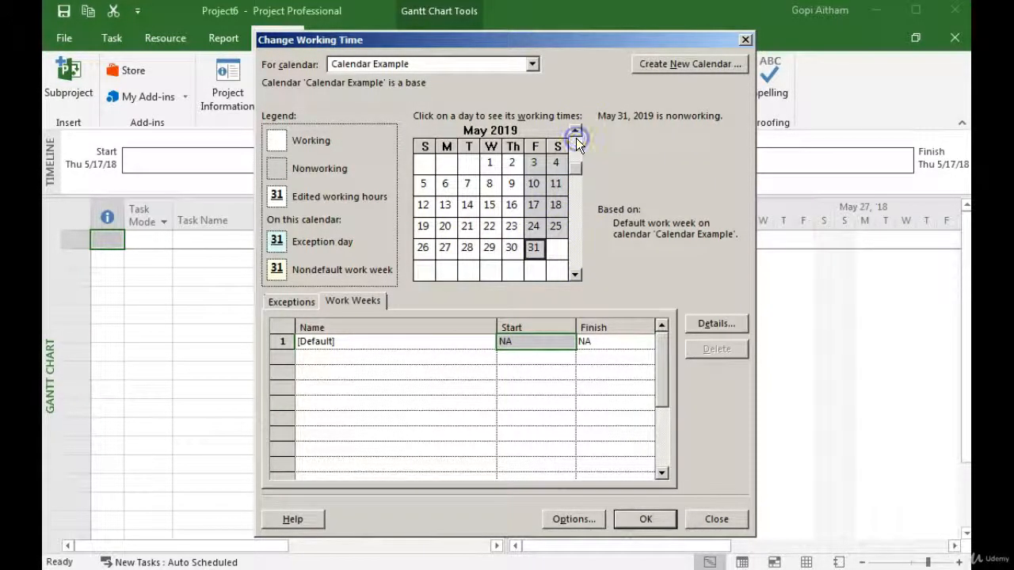
pyautogui.click(578, 145)
pyautogui.click(576, 142)
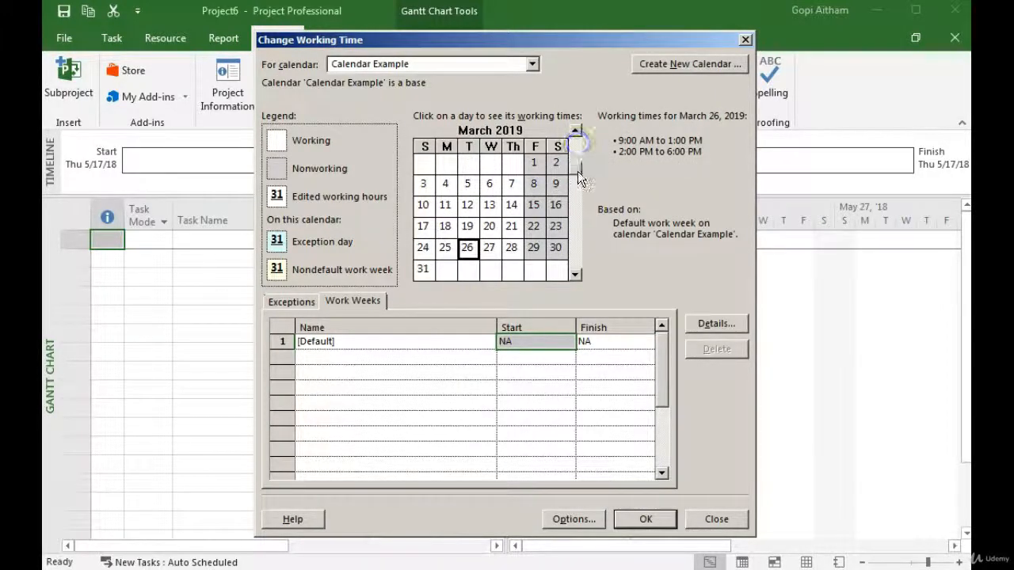
pyautogui.moveTo(577, 177); pyautogui.dragTo(576, 170)
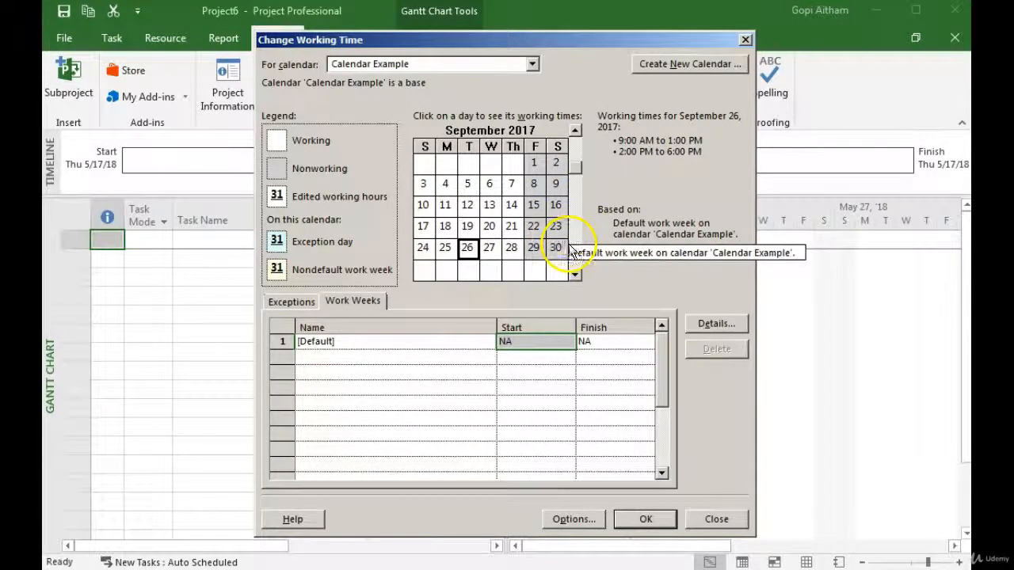
pyautogui.moveTo(577, 278); pyautogui.dragTo(578, 278)
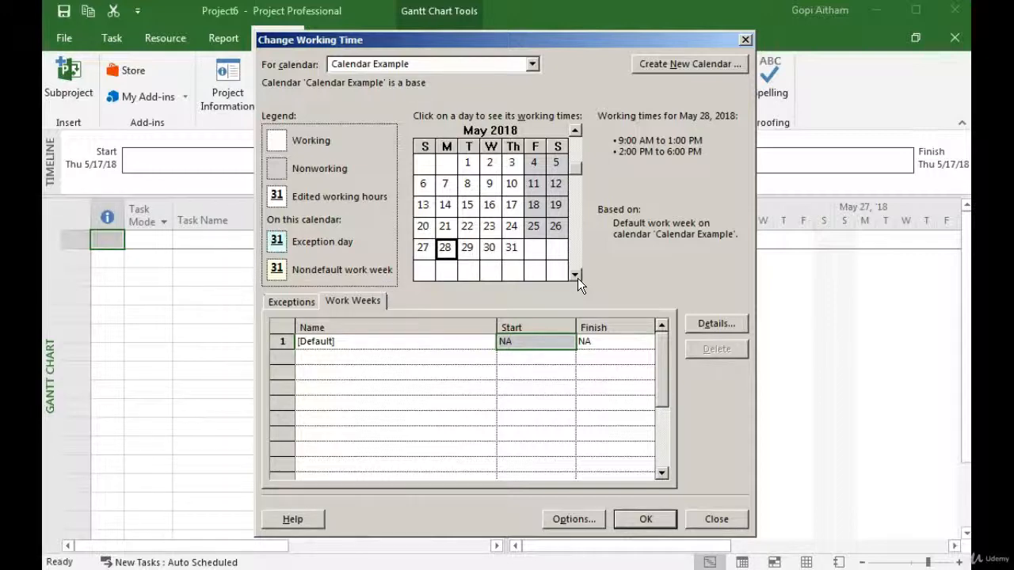
pyautogui.click(578, 278)
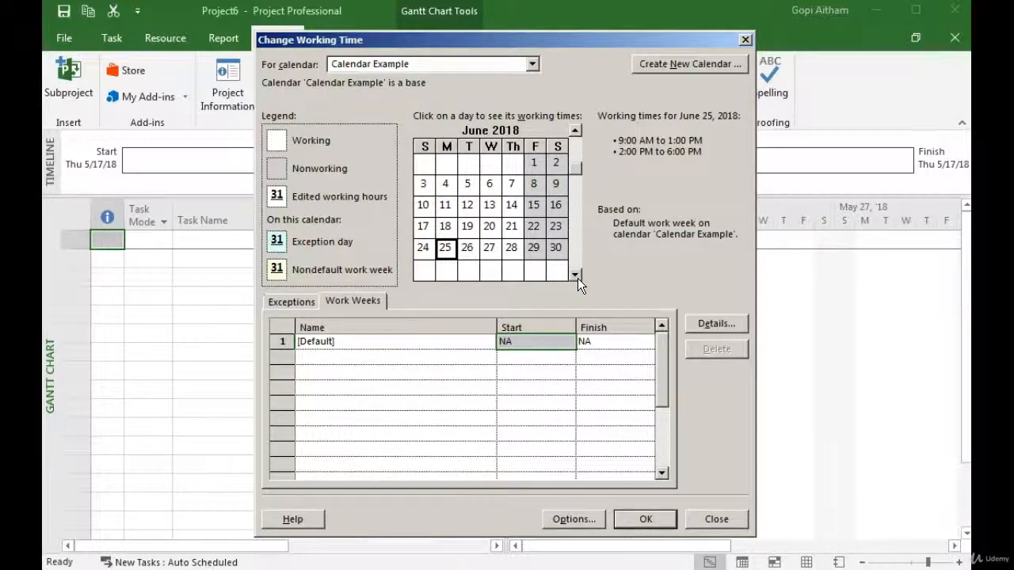
pyautogui.click(577, 275)
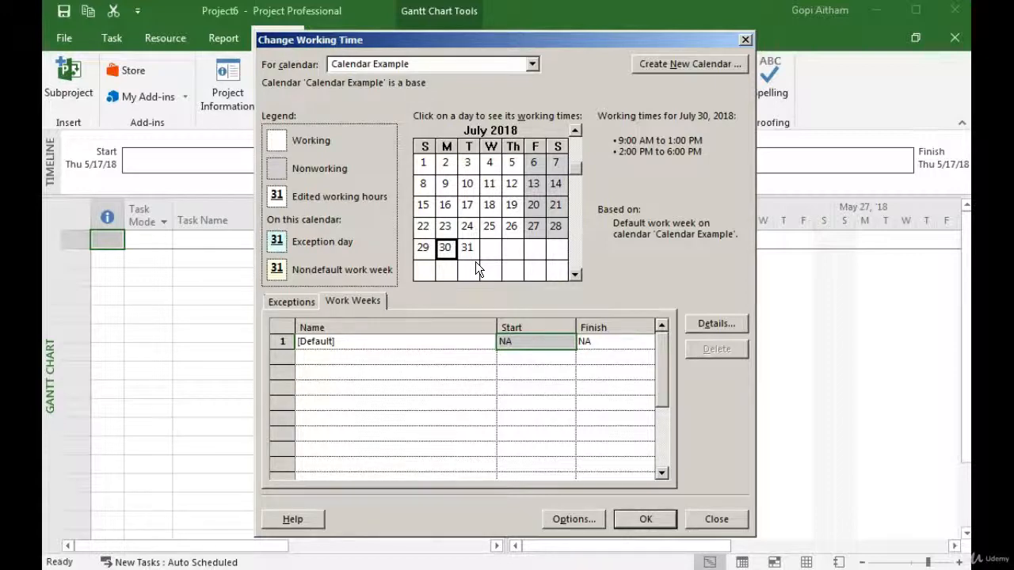
# Step: Add a work week named "July 2018 working timing" below the default one in Calendar Example
pyautogui.click(448, 362)
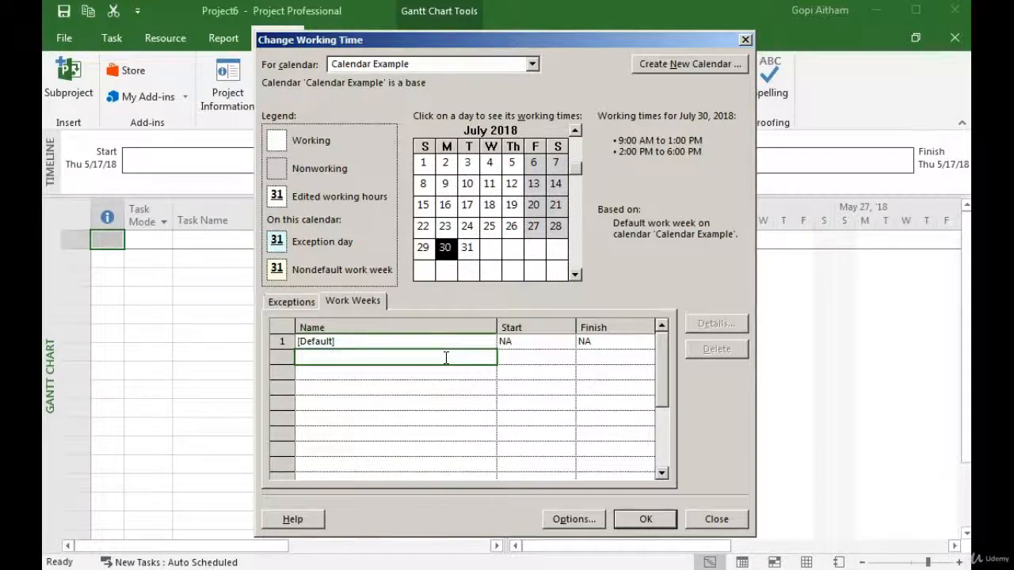
pyautogui.write('Jul')
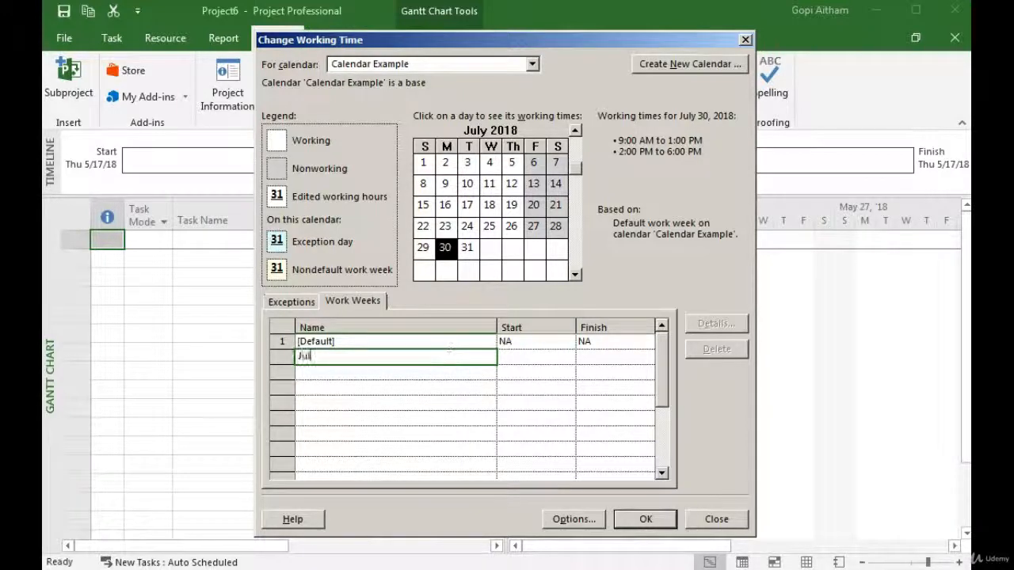
pyautogui.write('y 2018 workin')
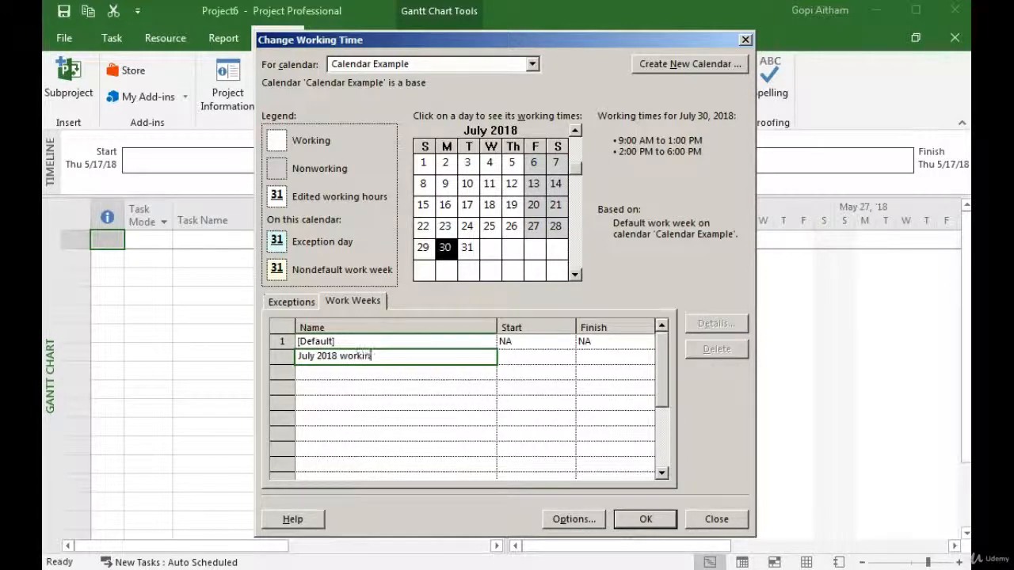
pyautogui.write('g timing')
# Step: Set the July 2018 work week to start on 7/1/2018 and finish on 7/31/2018
pyautogui.click(561, 357)
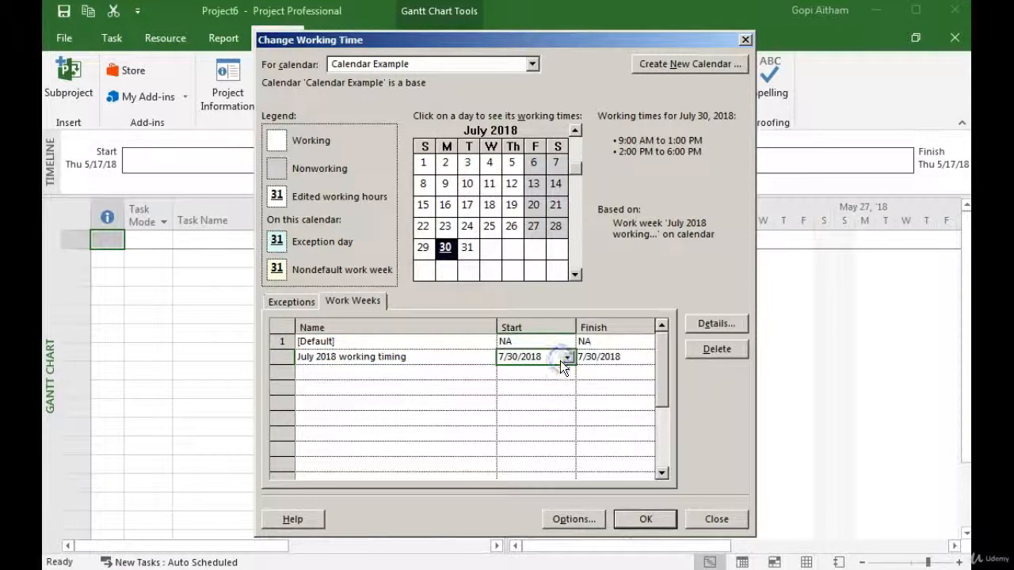
pyautogui.click(567, 358)
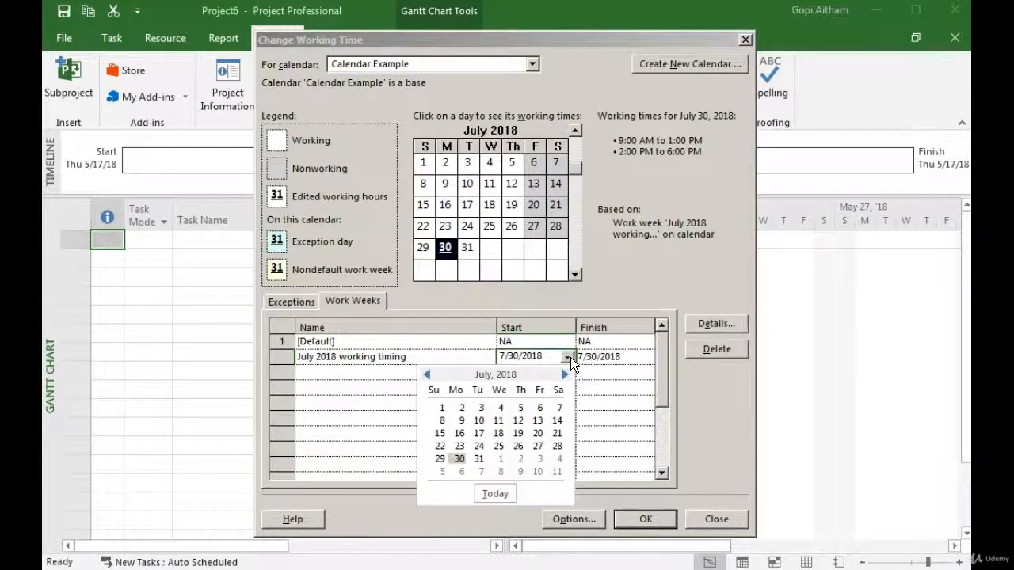
pyautogui.click(607, 356)
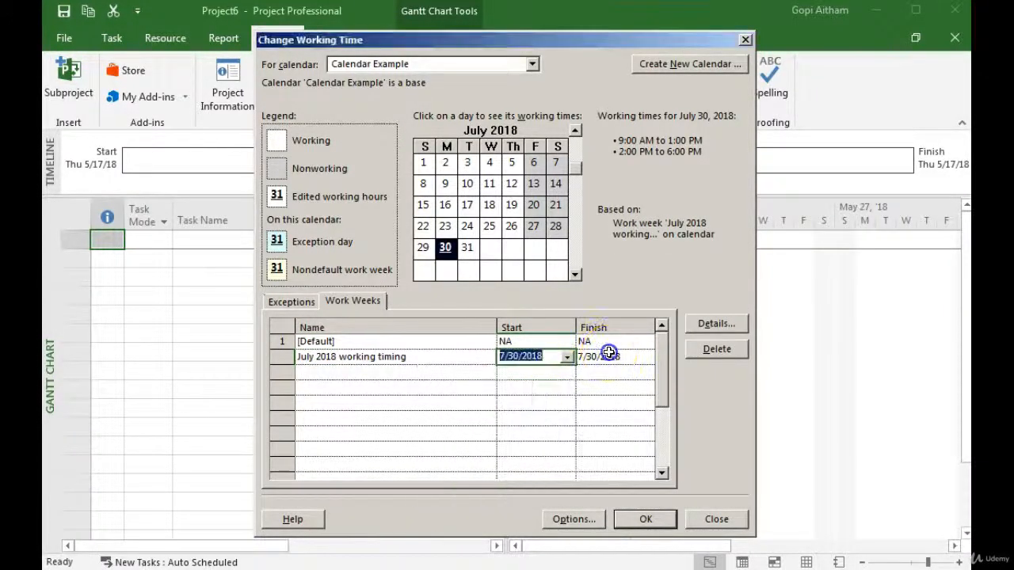
pyautogui.click(567, 357)
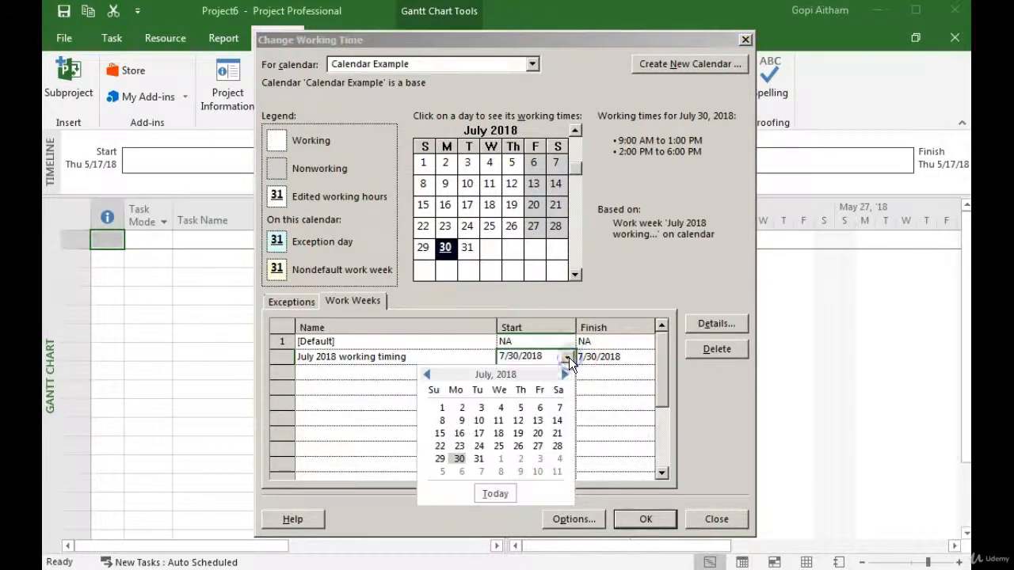
pyautogui.click(441, 408)
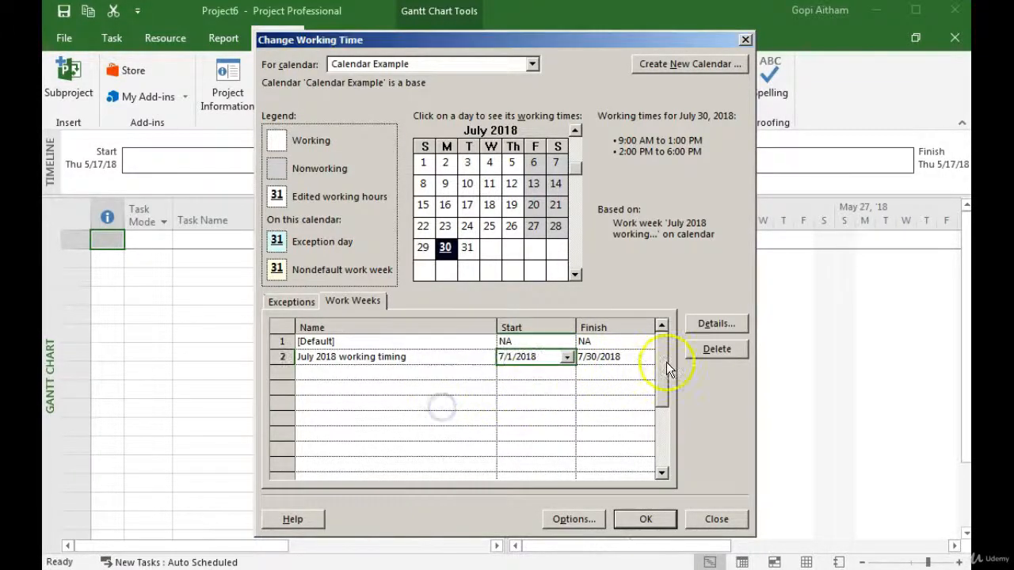
pyautogui.click(640, 356)
pyautogui.click(645, 357)
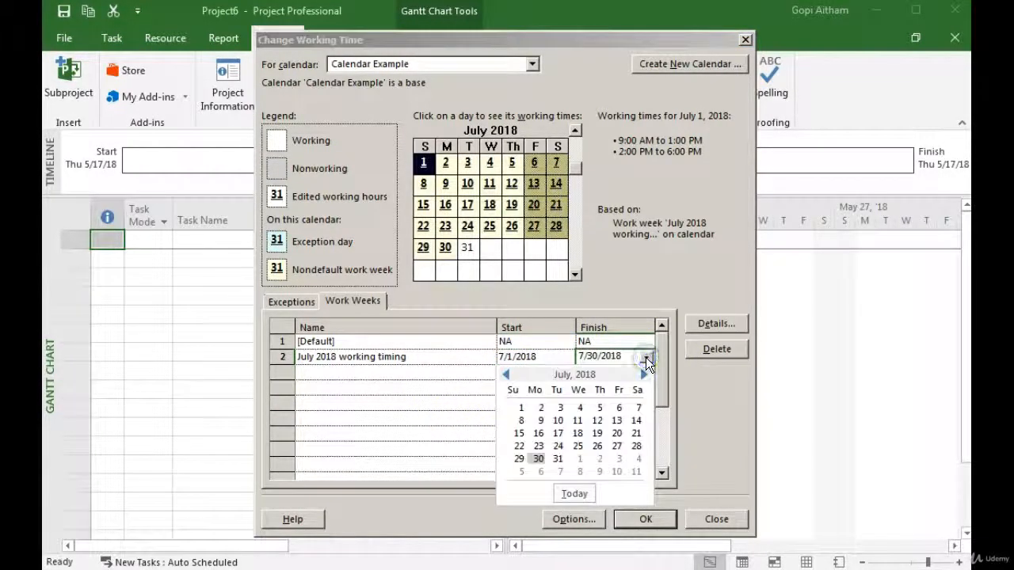
pyautogui.click(557, 460)
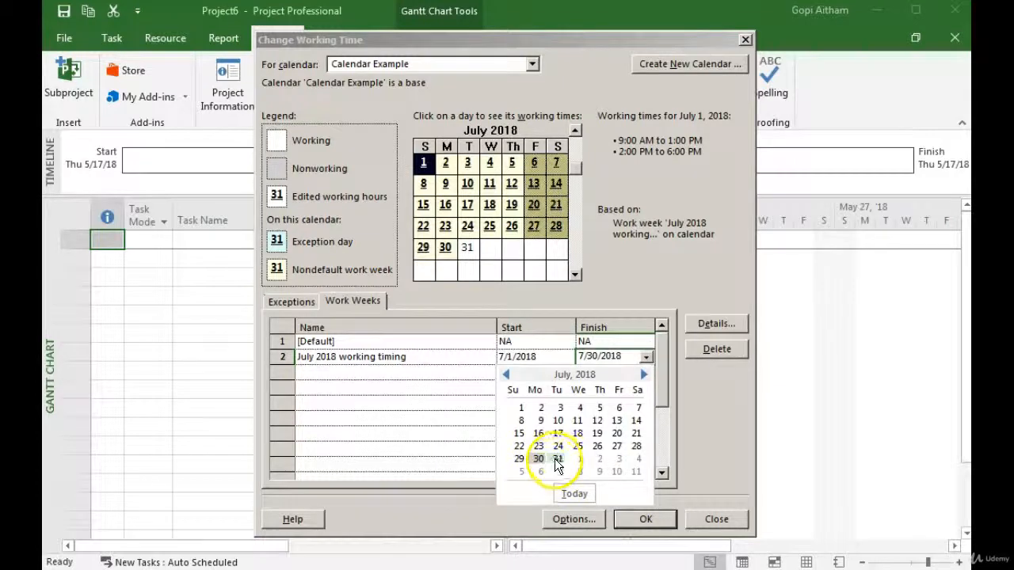
# Step: Give Sunday through Thursday of the July 2018 work week specific working times, with a first shift from 8:00 AM to 12:00 PM
pyautogui.click(720, 323)
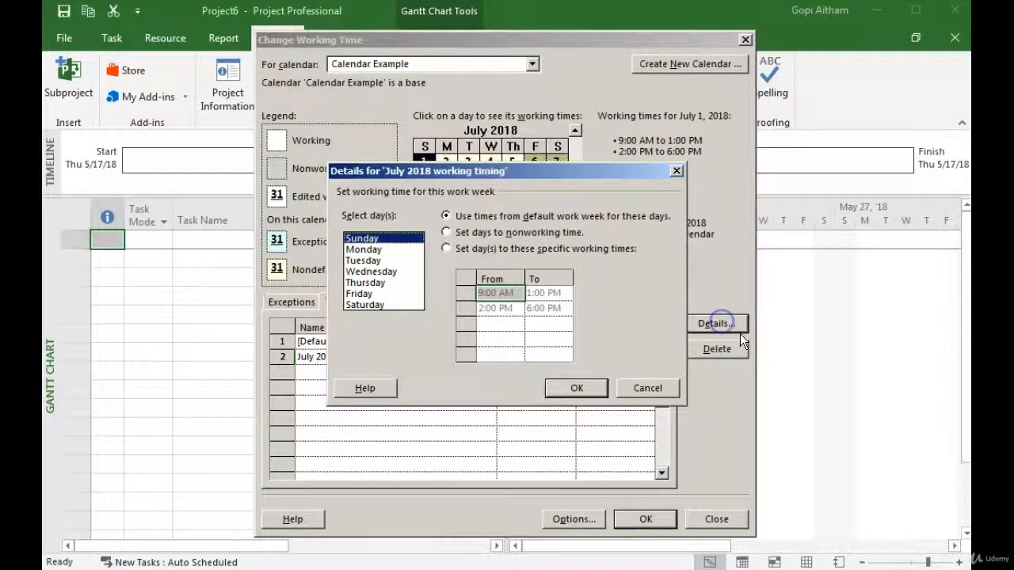
pyautogui.keyDown('shift'); pyautogui.click(374, 286); pyautogui.keyUp('shift')
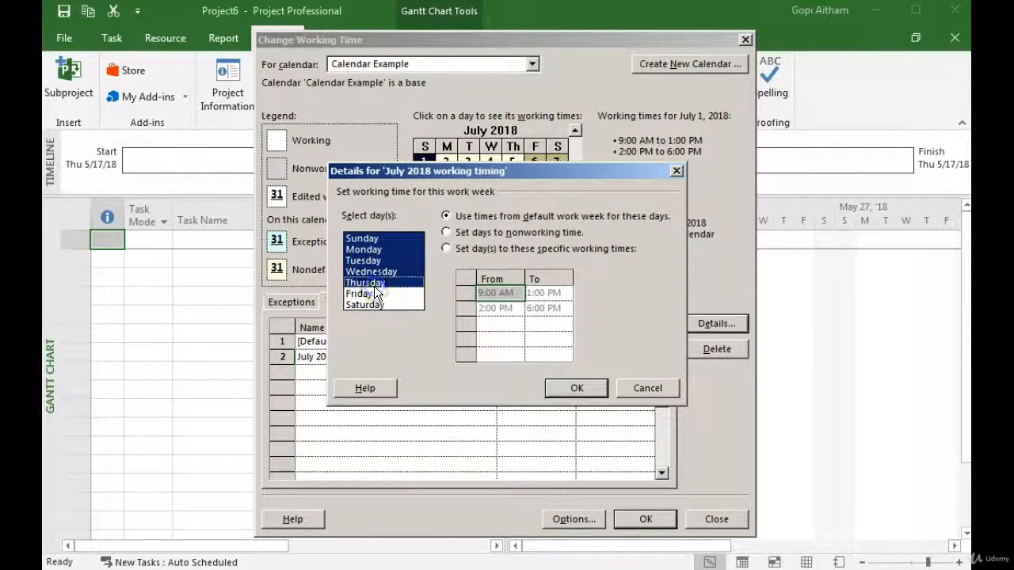
pyautogui.click(449, 249)
pyautogui.click(485, 295)
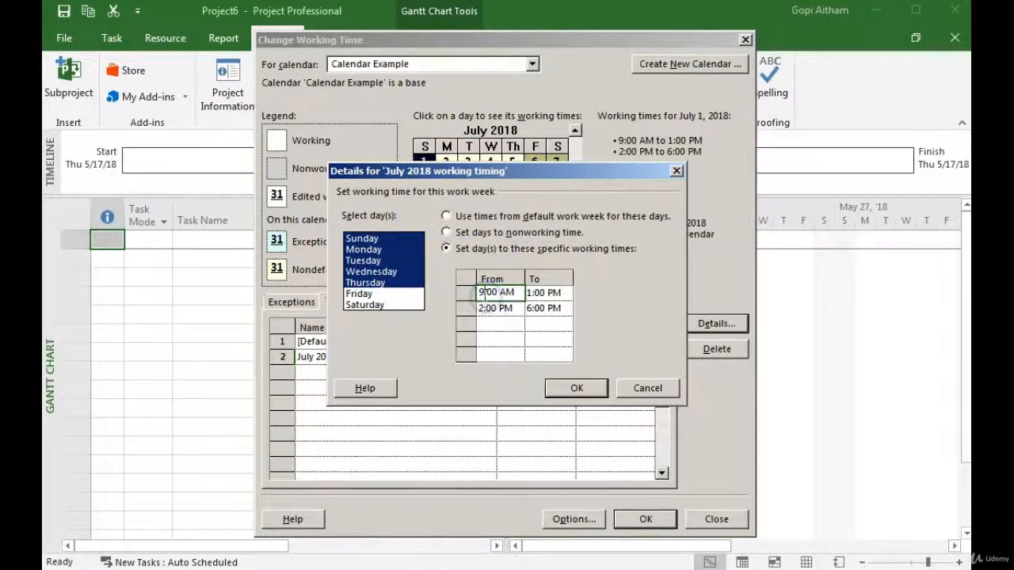
pyautogui.press('BackSpace')
pyautogui.write('8')
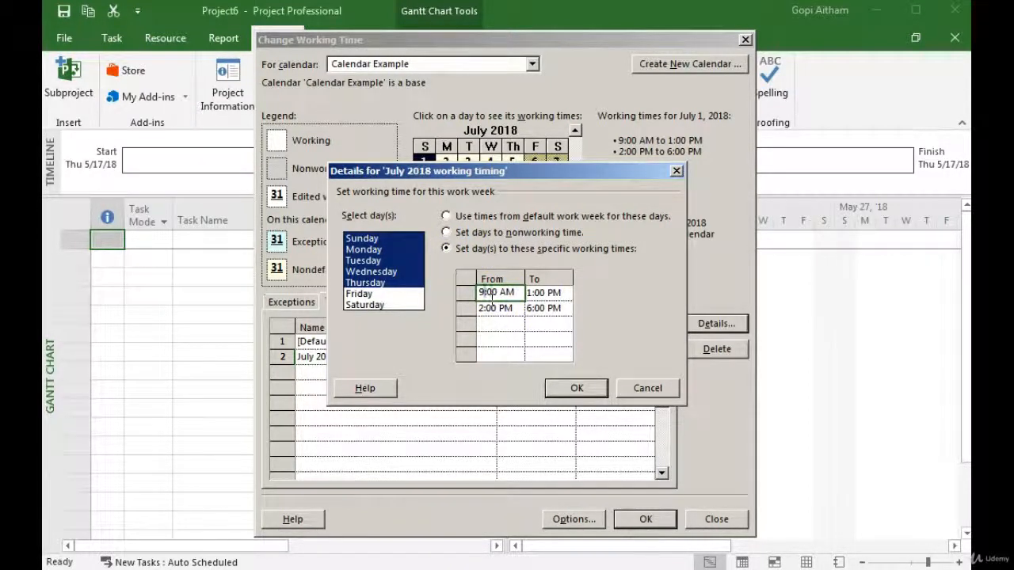
pyautogui.click(535, 293)
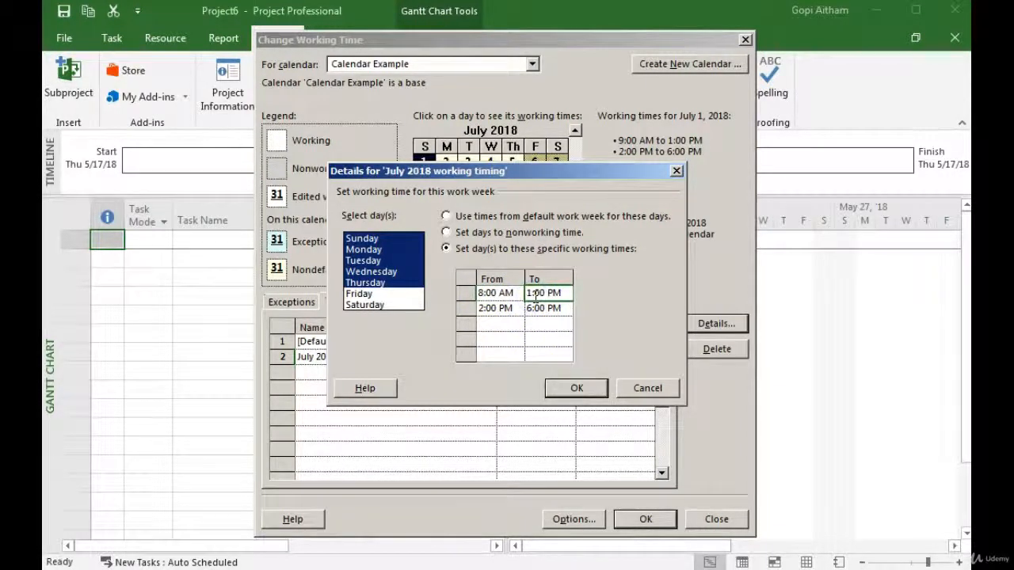
pyautogui.write('12:00 PM')
# Step: Set the second shift for Sunday through Thursday to 1:00 PM to 5:00 PM and apply the July work week details
pyautogui.click(516, 319)
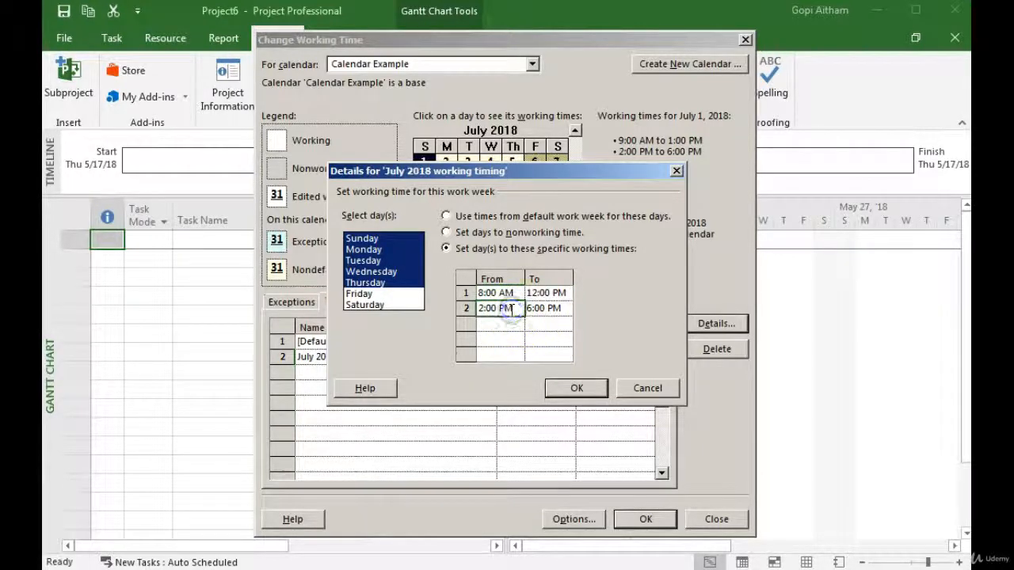
pyautogui.write('1:00 PM')
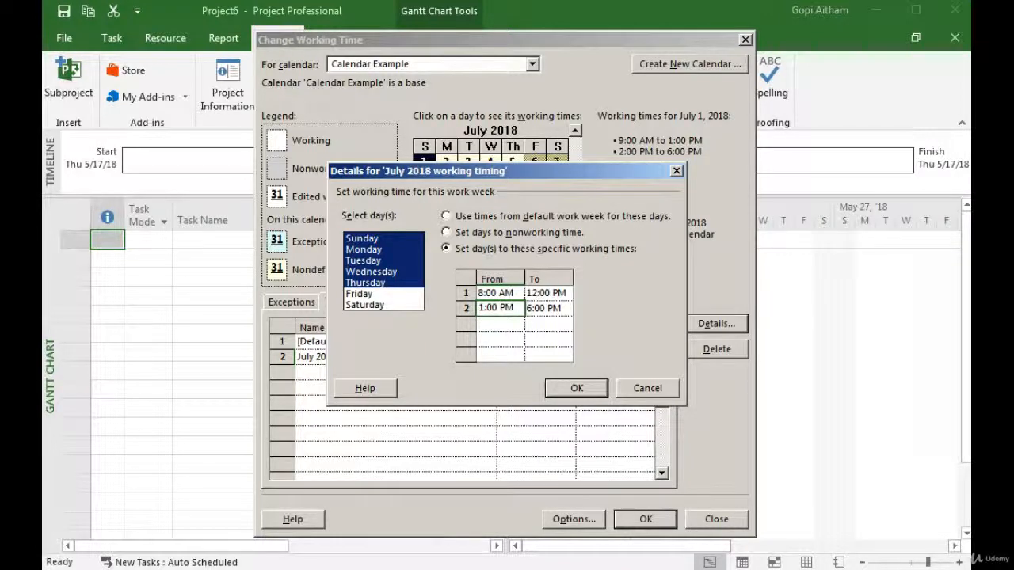
pyautogui.click(553, 315)
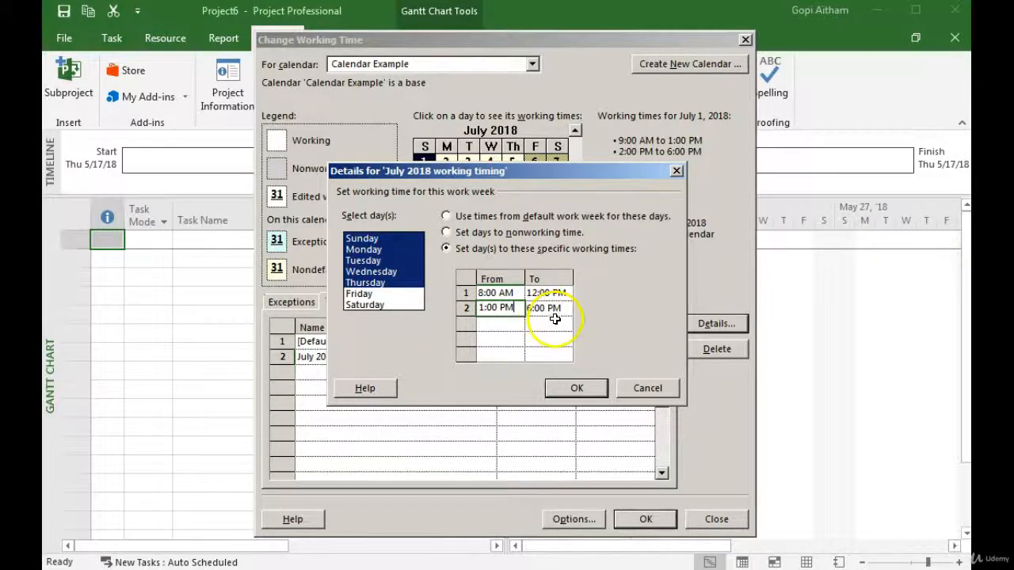
pyautogui.write('5')
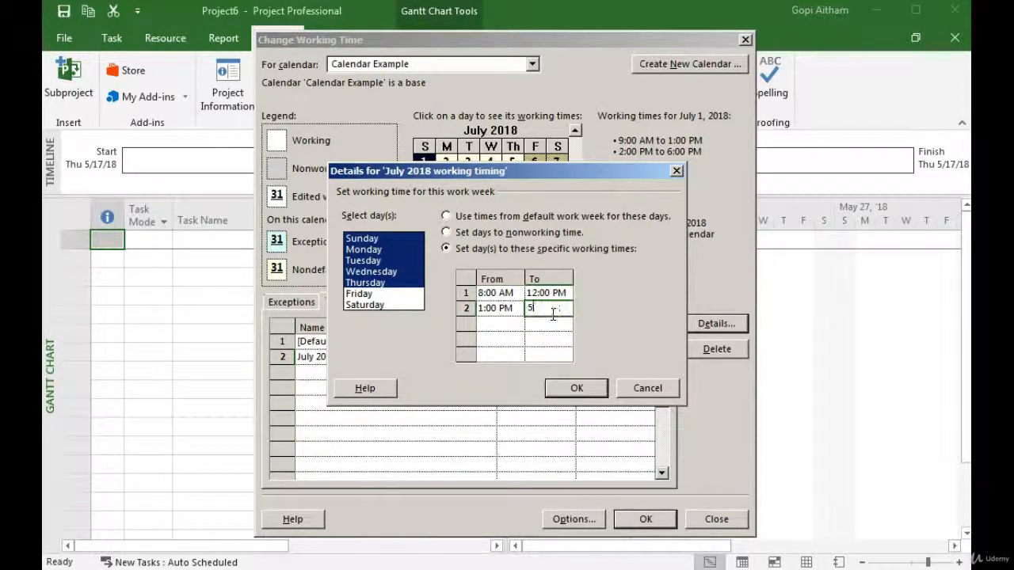
pyautogui.write(':00 PM')
pyautogui.click(573, 328)
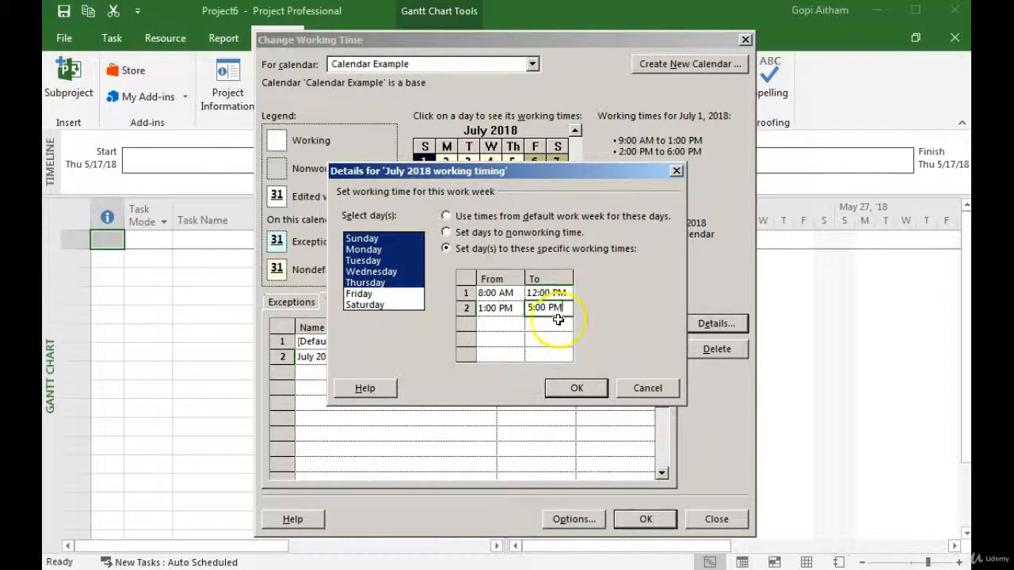
pyautogui.click(576, 388)
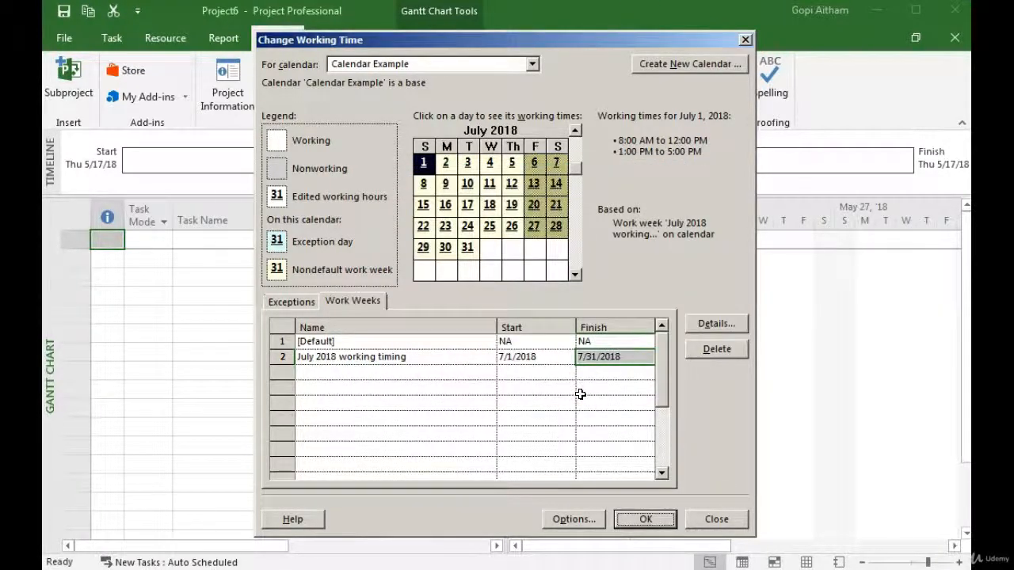
# Step: Compare the working times of June 20, 2018 with those of individual weekdays and weekend days in July 2018
pyautogui.click(575, 131)
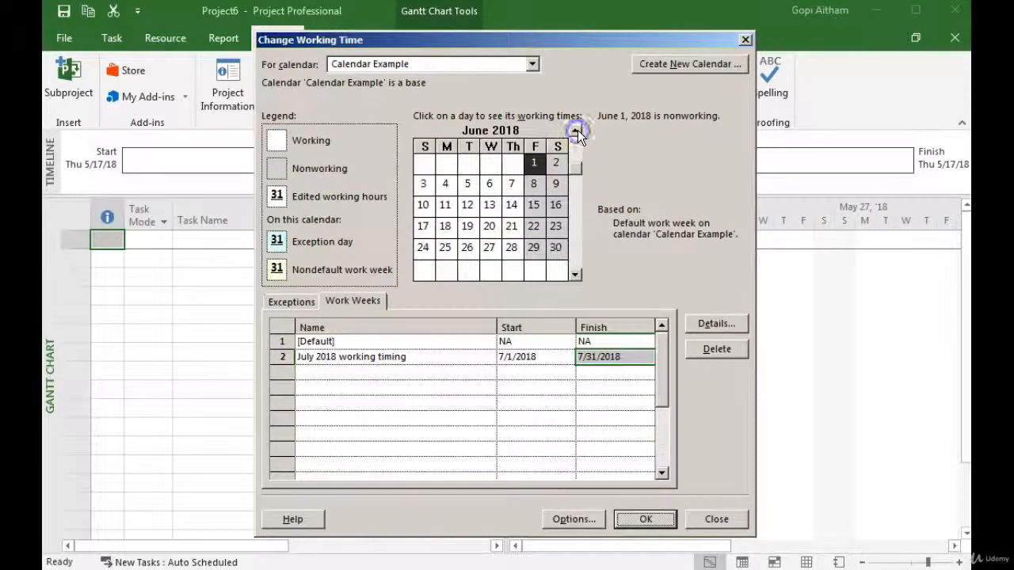
pyautogui.click(489, 226)
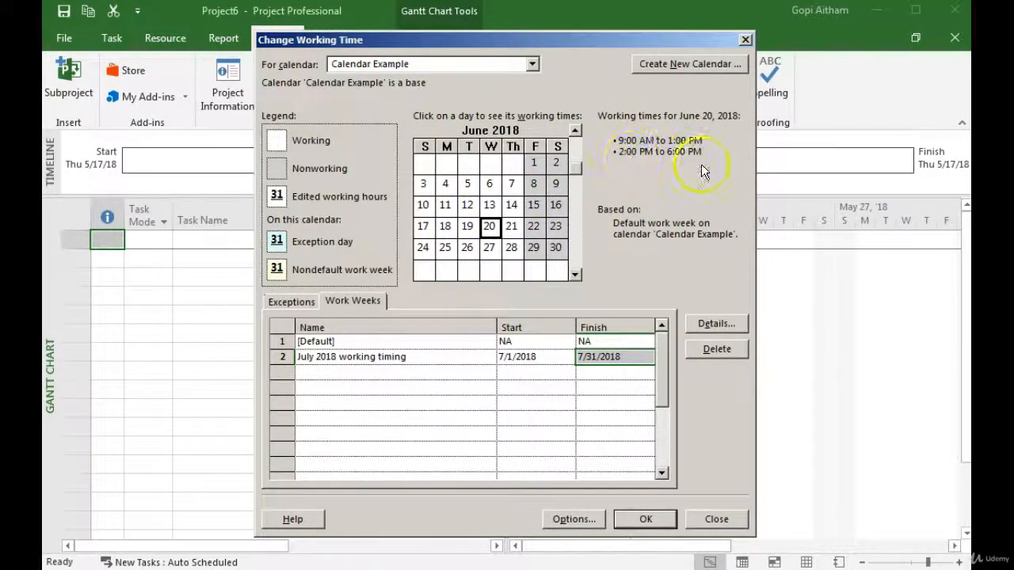
pyautogui.click(576, 247)
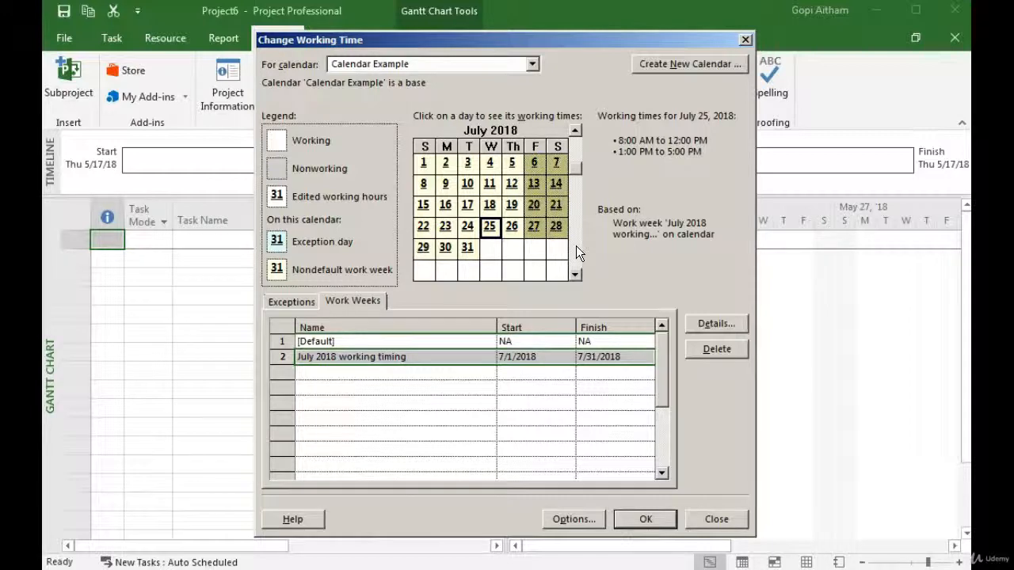
pyautogui.click(473, 248)
pyautogui.click(445, 226)
pyautogui.click(423, 226)
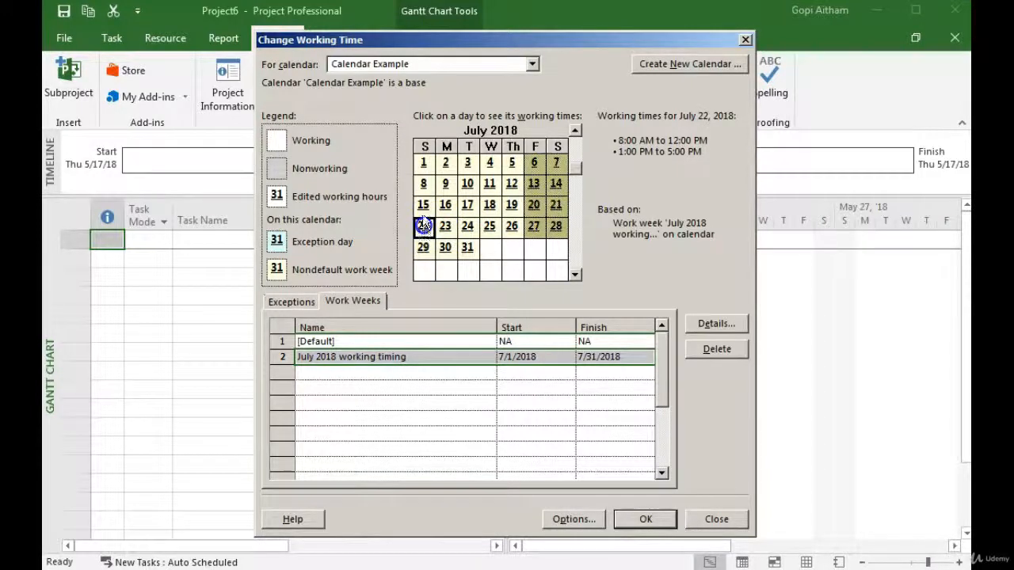
pyautogui.click(423, 204)
pyautogui.click(446, 205)
pyautogui.click(490, 205)
pyautogui.click(533, 205)
pyautogui.click(558, 207)
pyautogui.click(534, 227)
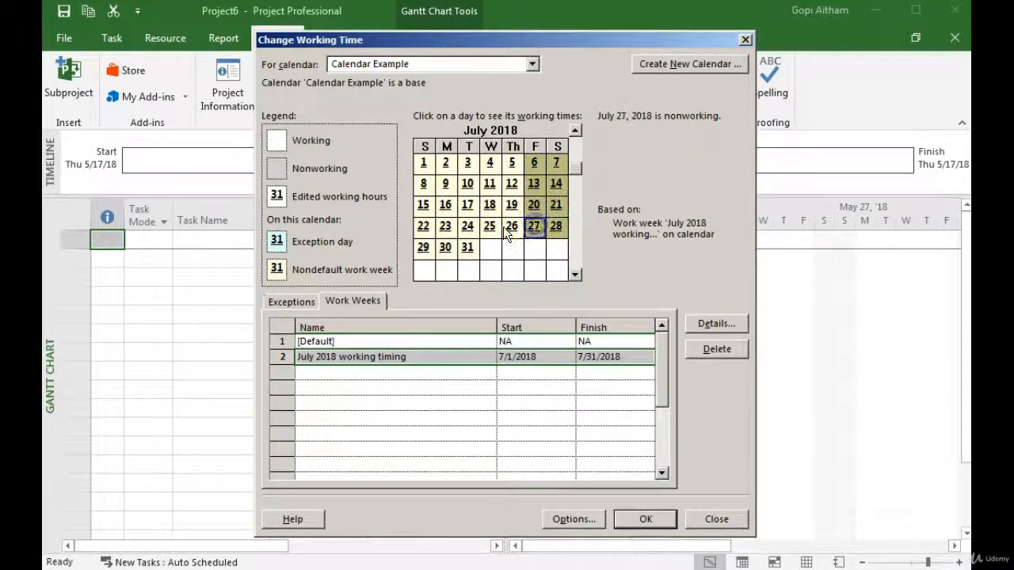
pyautogui.click(510, 226)
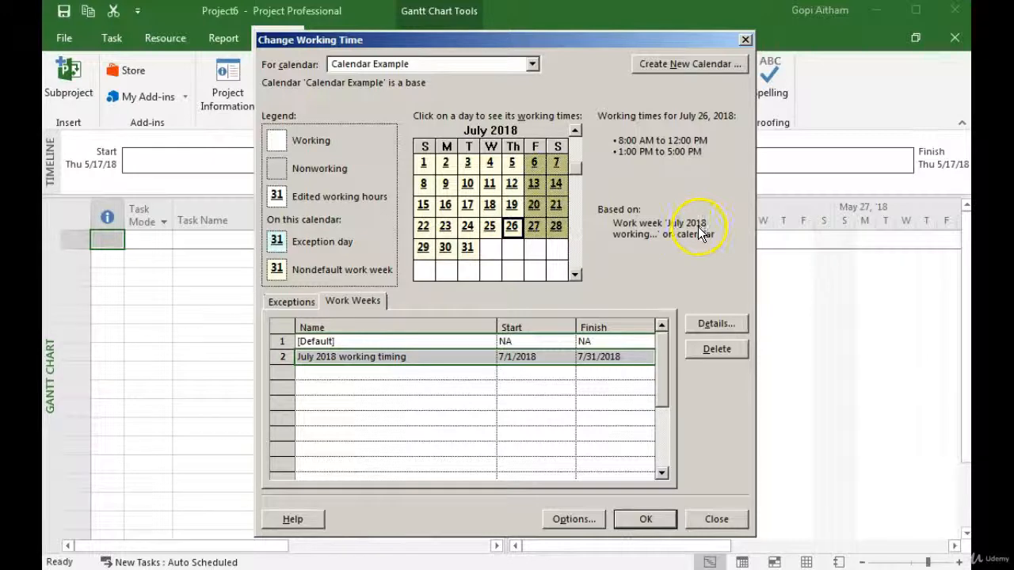
# Step: Add a nonworking exception named New Year Holiday on January 1, 2019 to the calendar
pyautogui.click(292, 302)
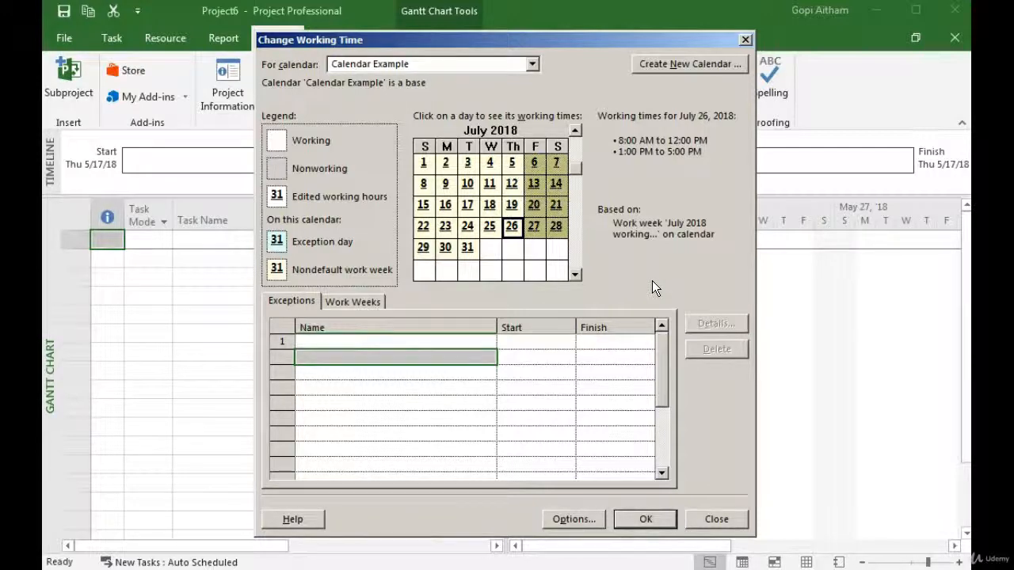
pyautogui.click(575, 130)
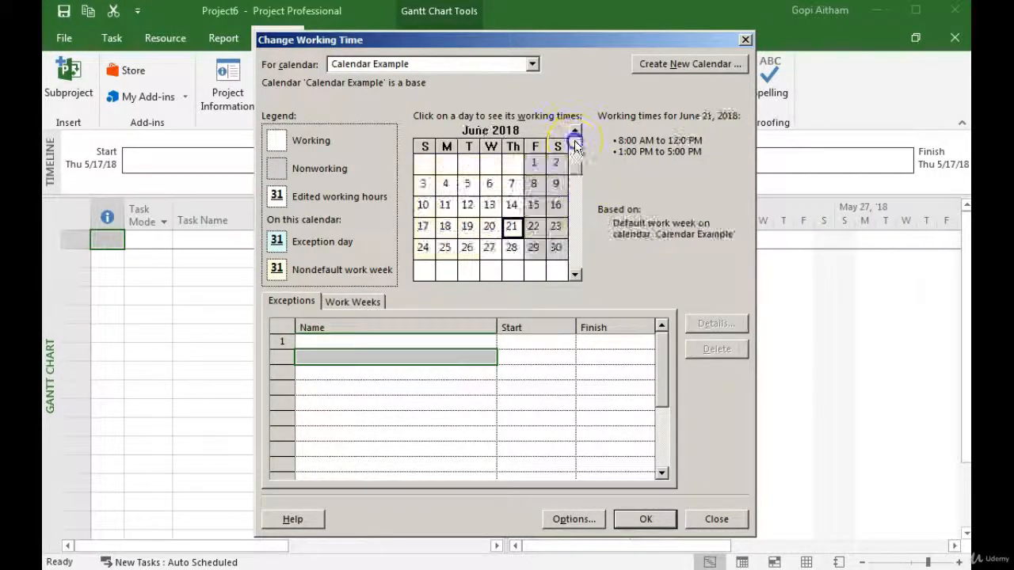
pyautogui.click(576, 275)
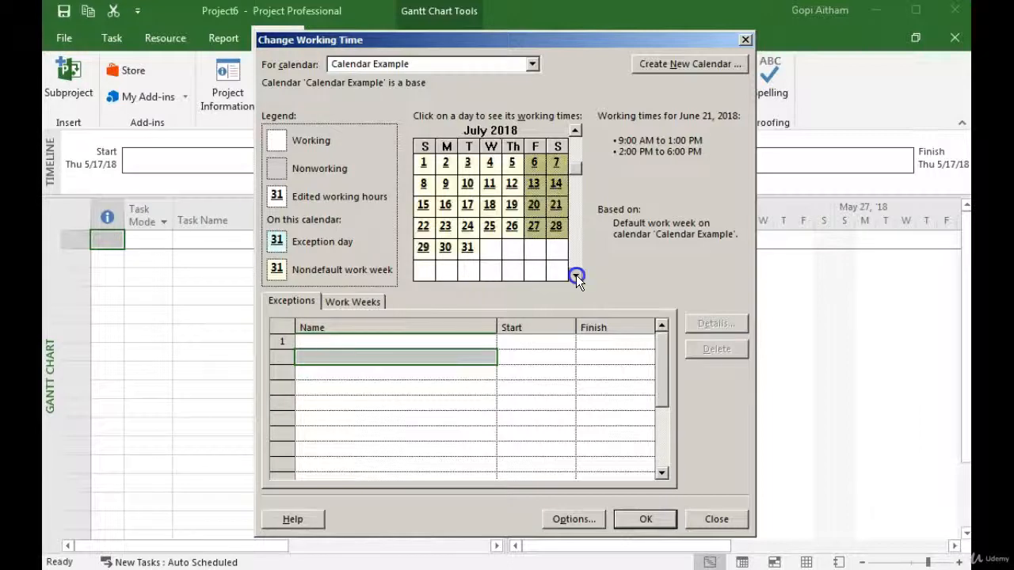
pyautogui.click(576, 274)
pyautogui.click(575, 275)
pyautogui.click(576, 275)
pyautogui.click(576, 274)
pyautogui.click(576, 274)
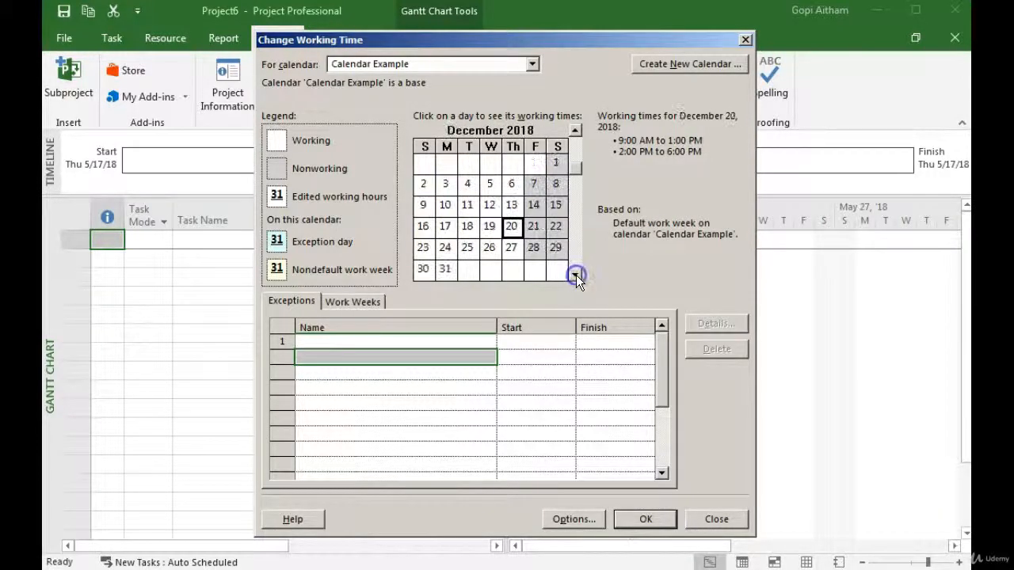
pyautogui.click(576, 275)
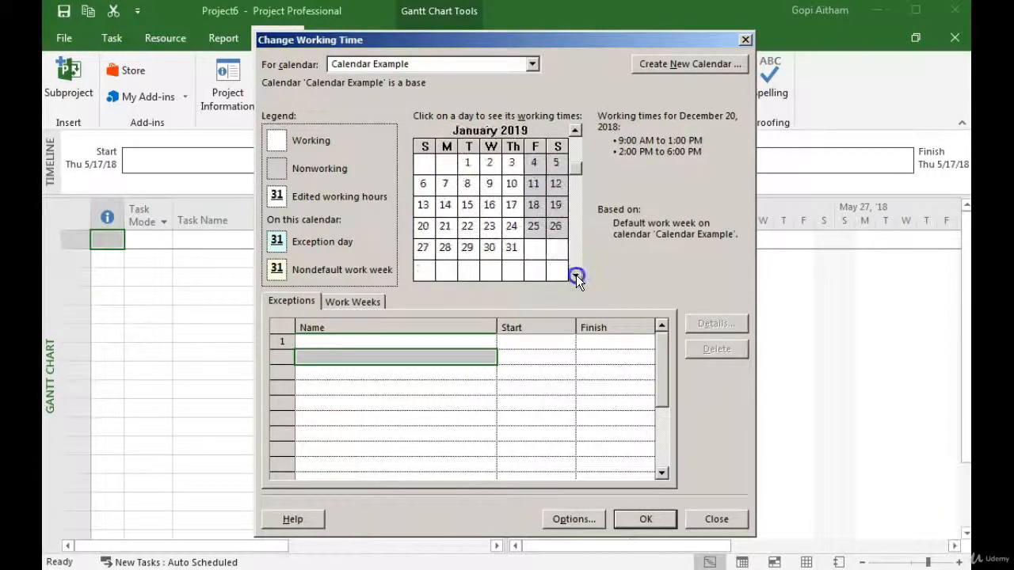
pyautogui.click(468, 162)
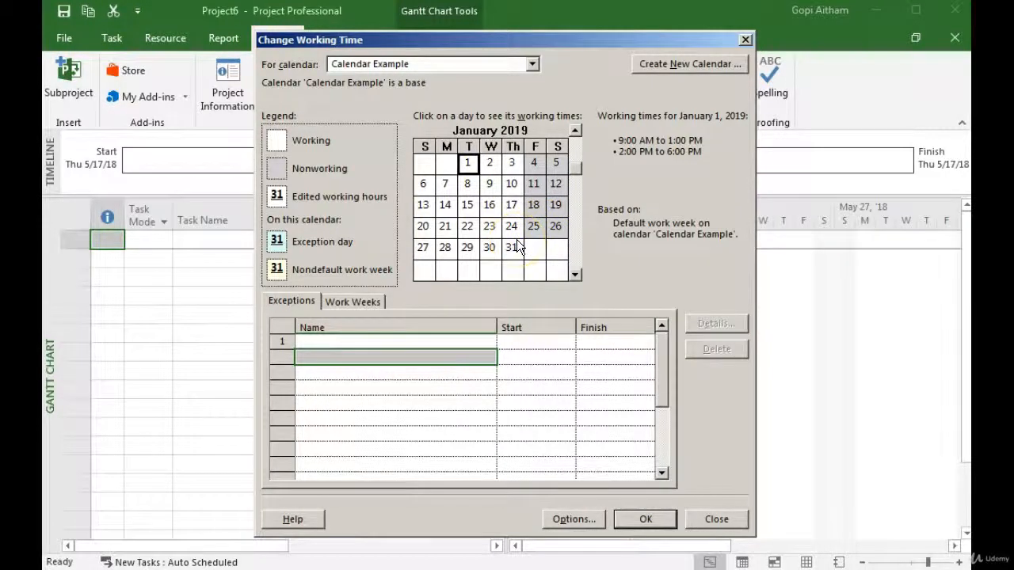
pyautogui.click(458, 343)
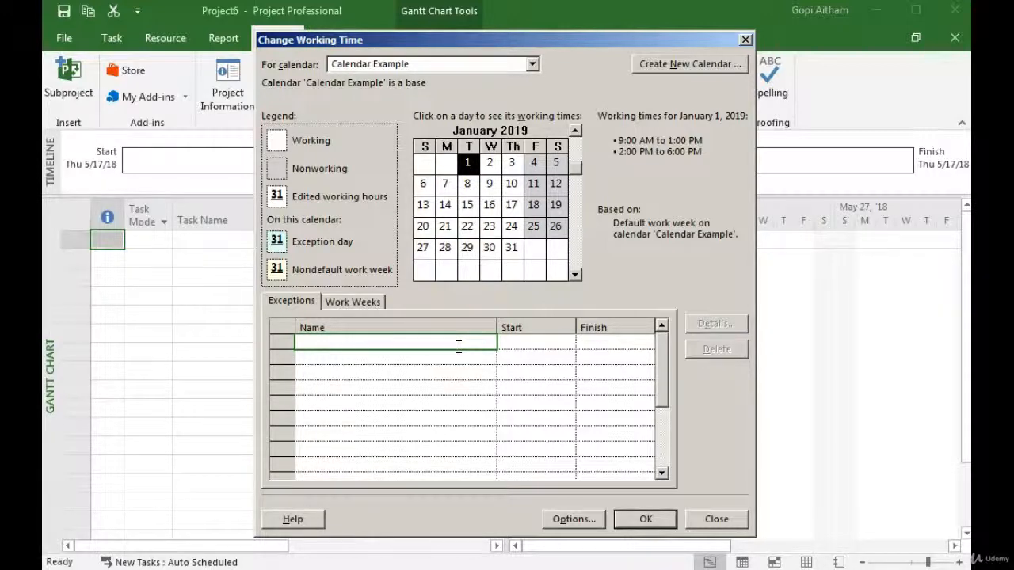
pyautogui.write('New Year Holiday')
pyautogui.click(561, 348)
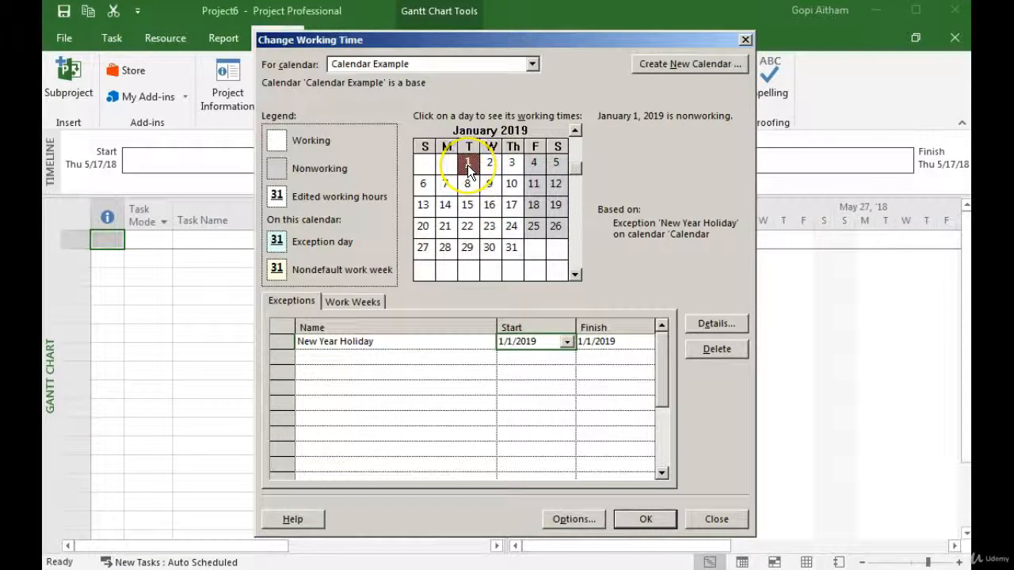
# Step: Compare the working times of January 1, 2019 with those of other weekdays in the same month
pyautogui.moveTo(469, 169)
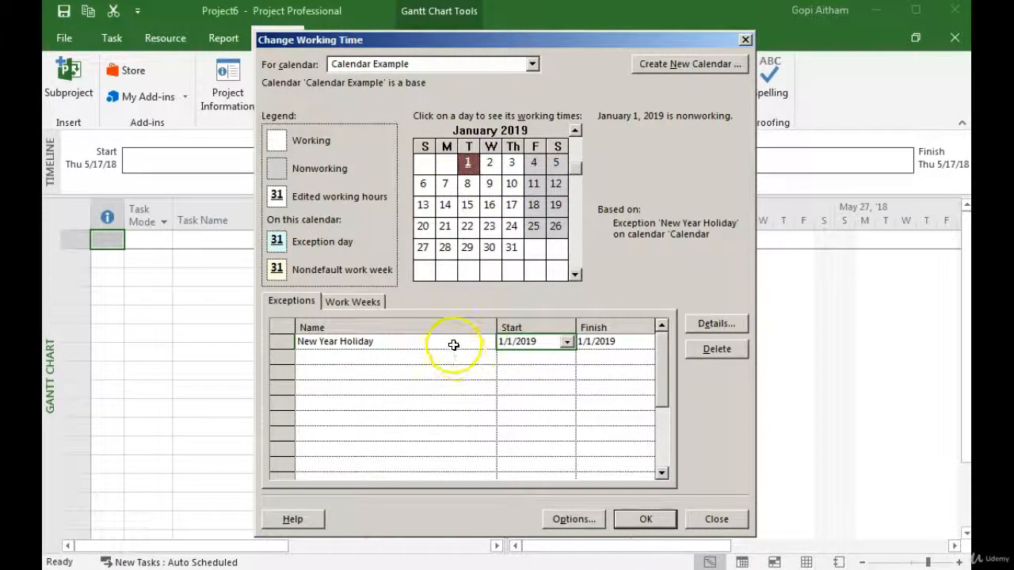
pyautogui.click(453, 344)
pyautogui.click(467, 184)
pyautogui.click(490, 163)
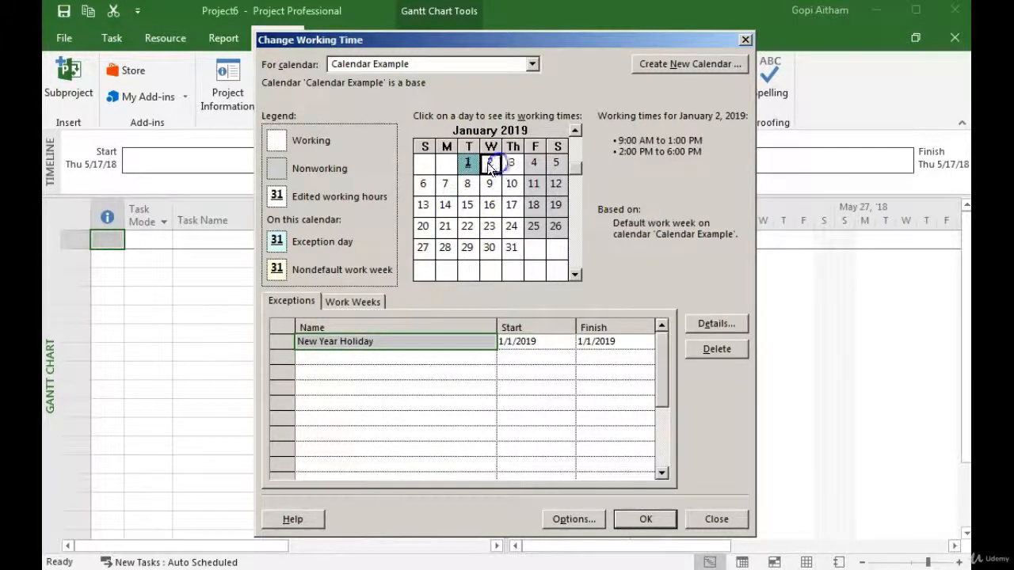
pyautogui.click(468, 162)
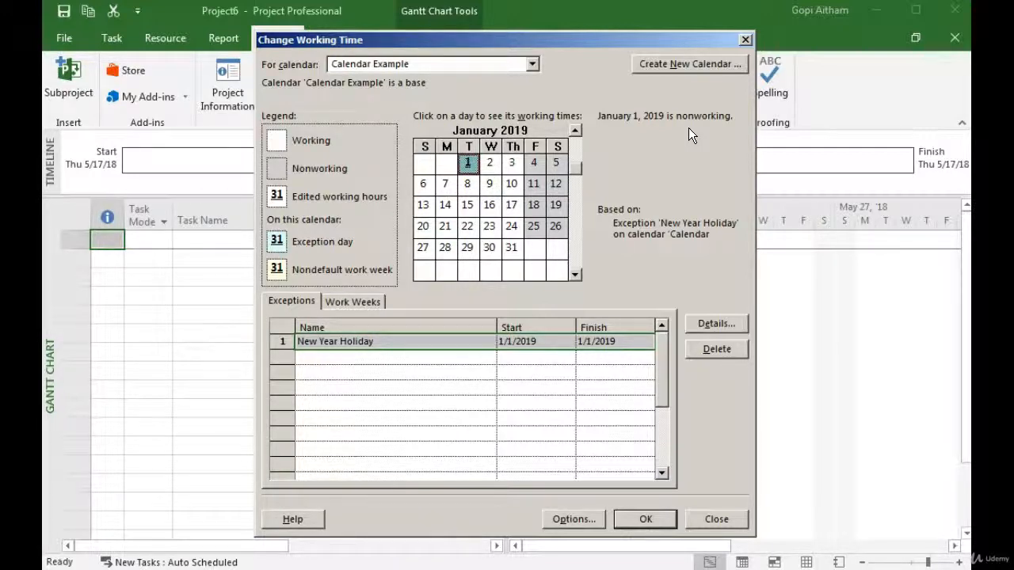
# Step: Add a second exception named "1st Monday in Month - working time" below New Year Holiday
pyautogui.click(426, 357)
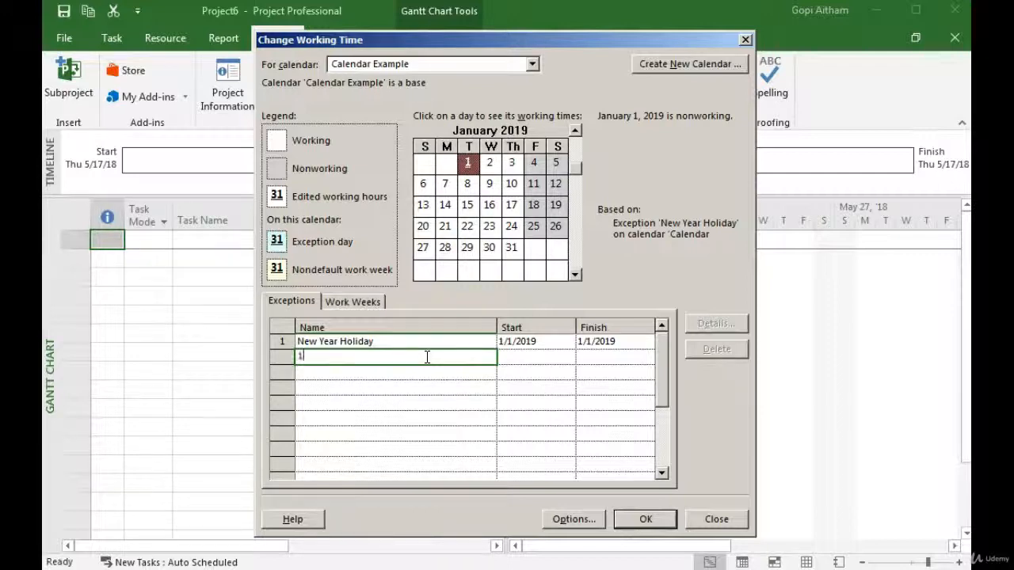
pyautogui.write('st Monday in Month ')
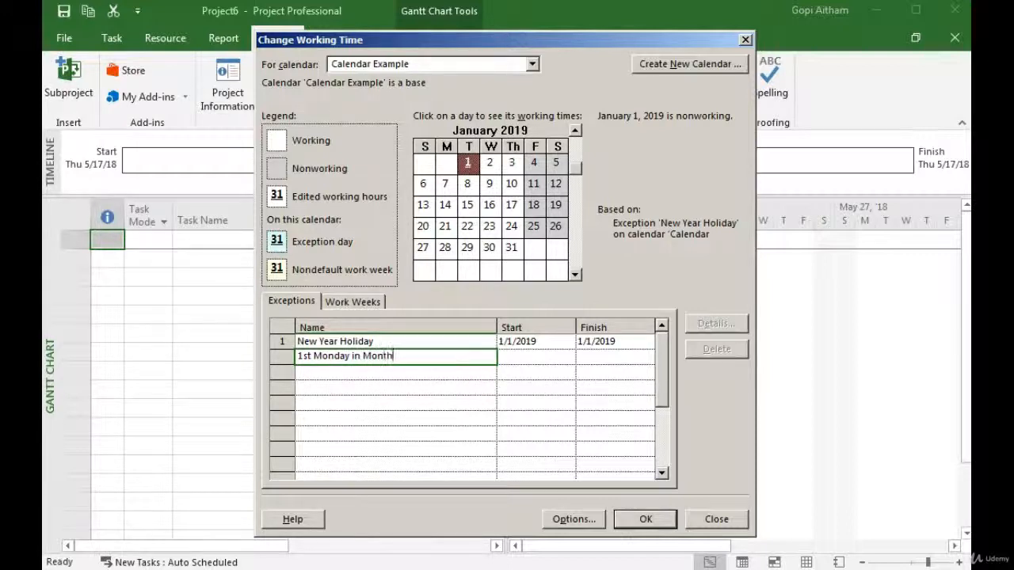
pyautogui.write('- working time')
pyautogui.click(535, 357)
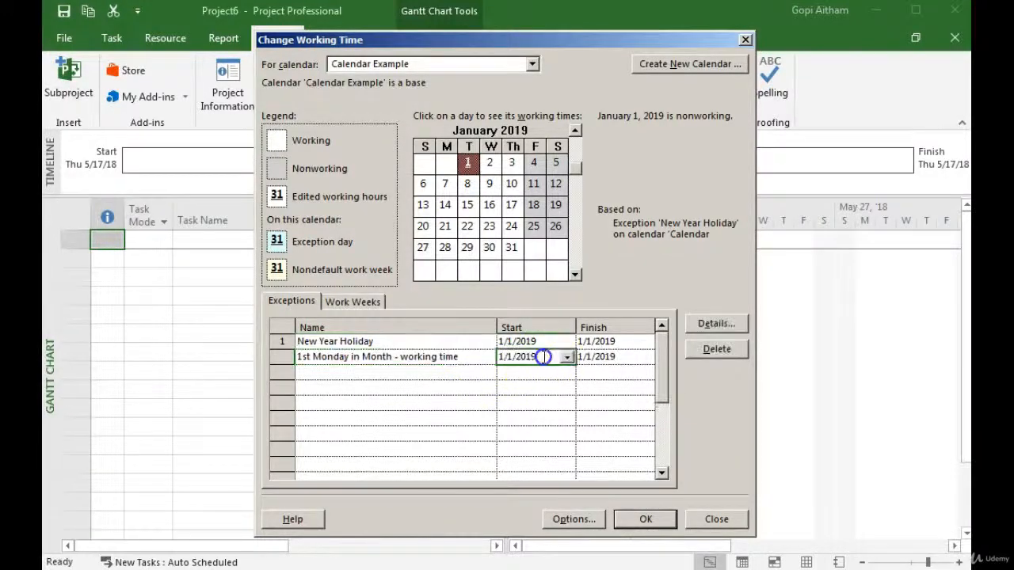
# Step: Give the first-Monday exception working times, keeping the default shifts but ending the second one at 4:00 PM
pyautogui.click(460, 360)
pyautogui.click(719, 323)
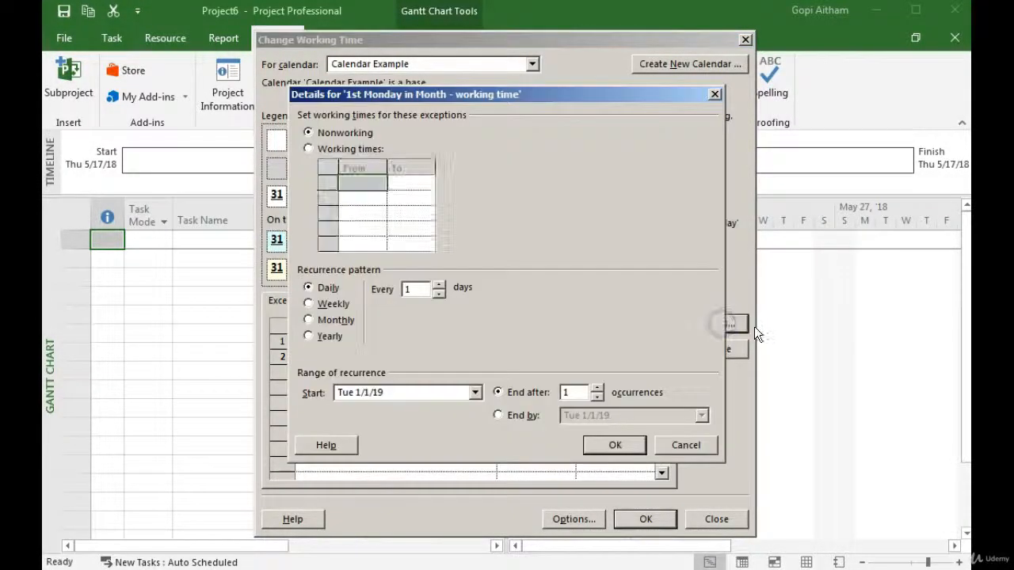
pyautogui.click(313, 150)
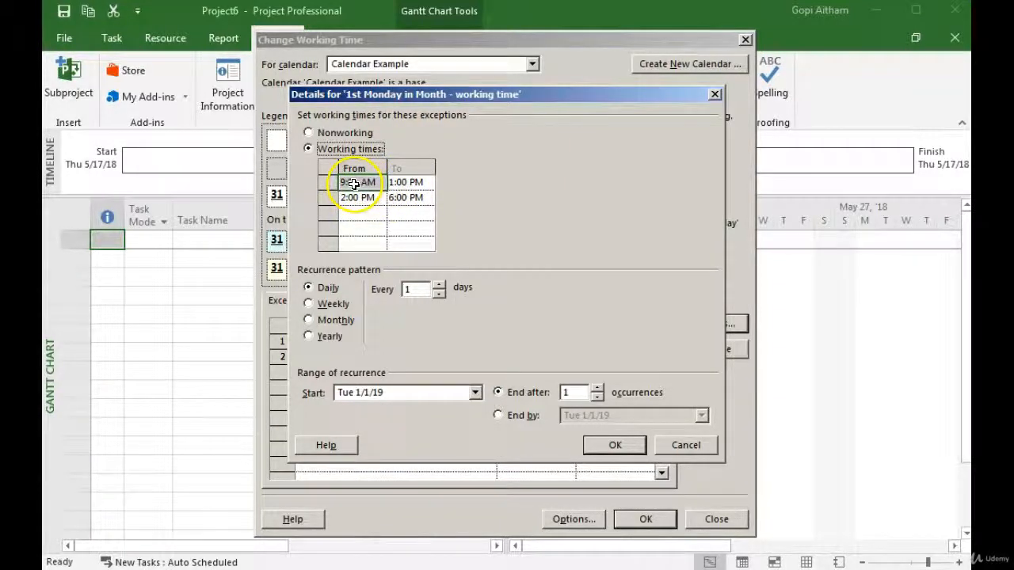
pyautogui.click(400, 200)
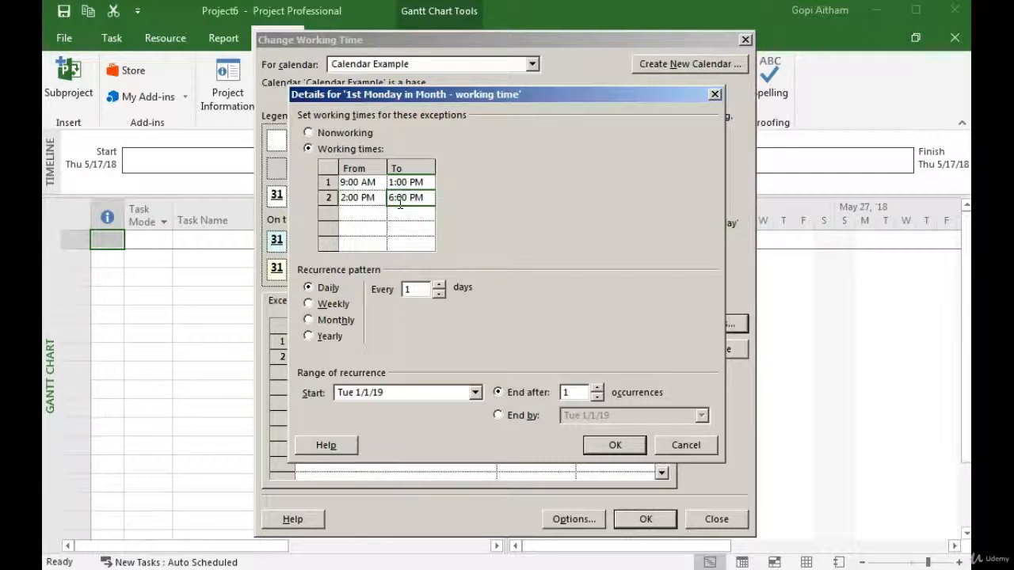
pyautogui.write('4:00 PM')
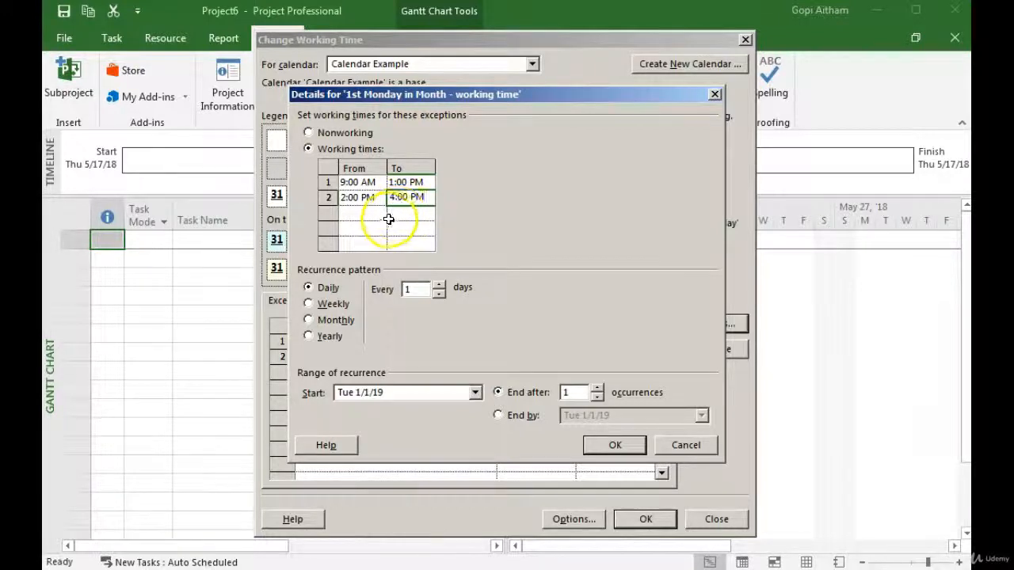
pyautogui.click(357, 332)
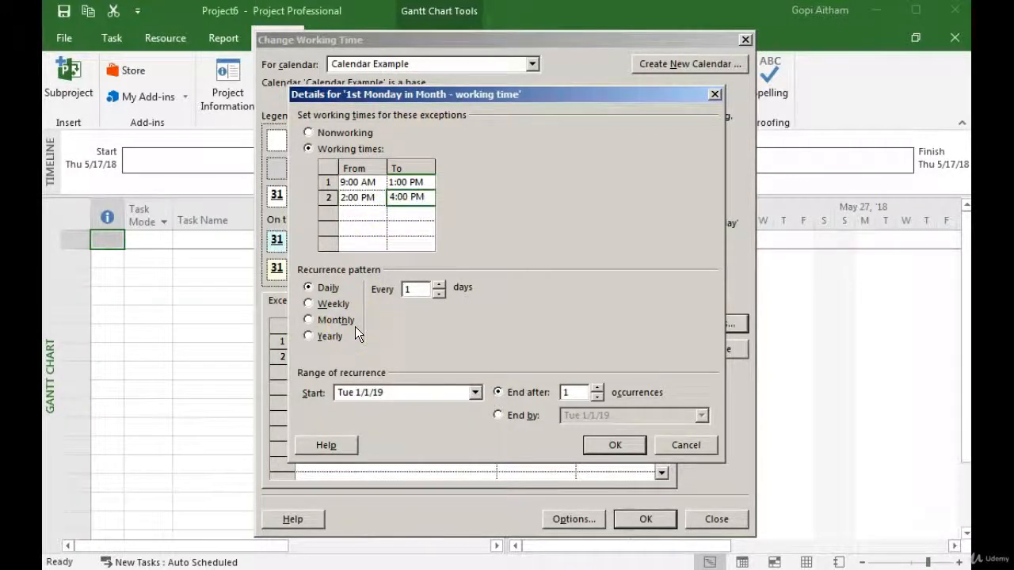
# Step: Make the exception recur monthly on the first Monday of every 1 month
pyautogui.click(334, 321)
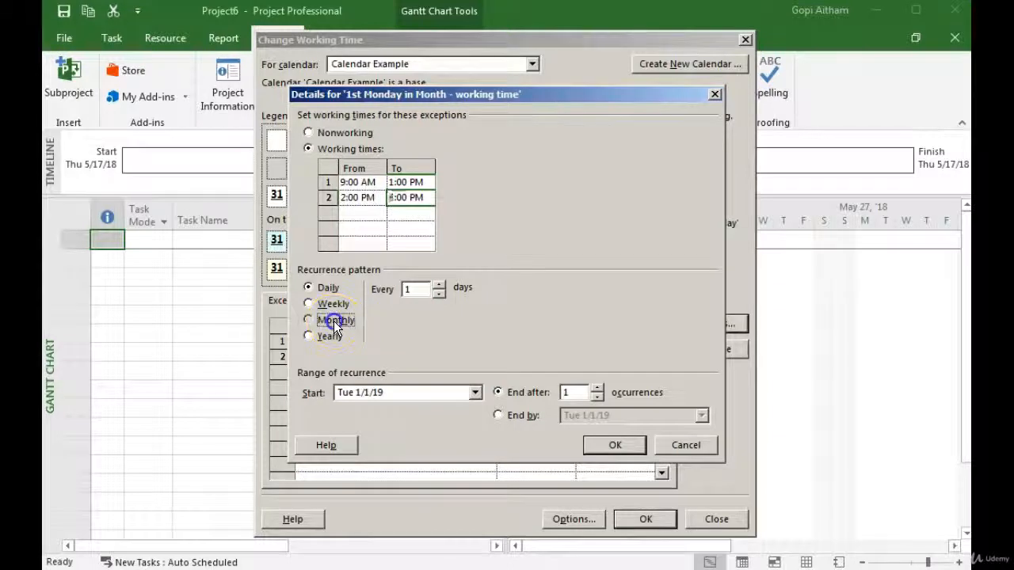
pyautogui.click(385, 320)
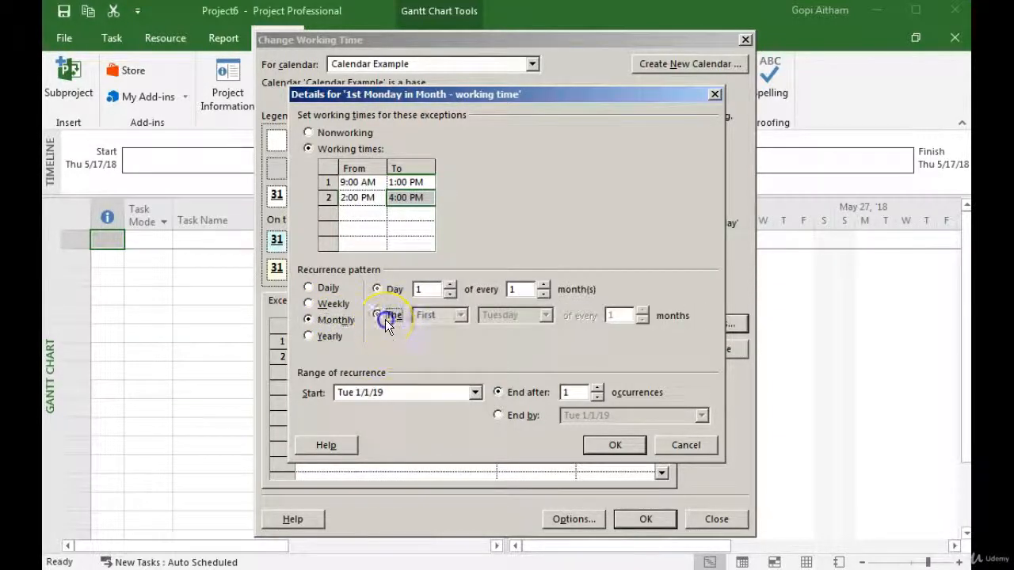
pyautogui.click(460, 315)
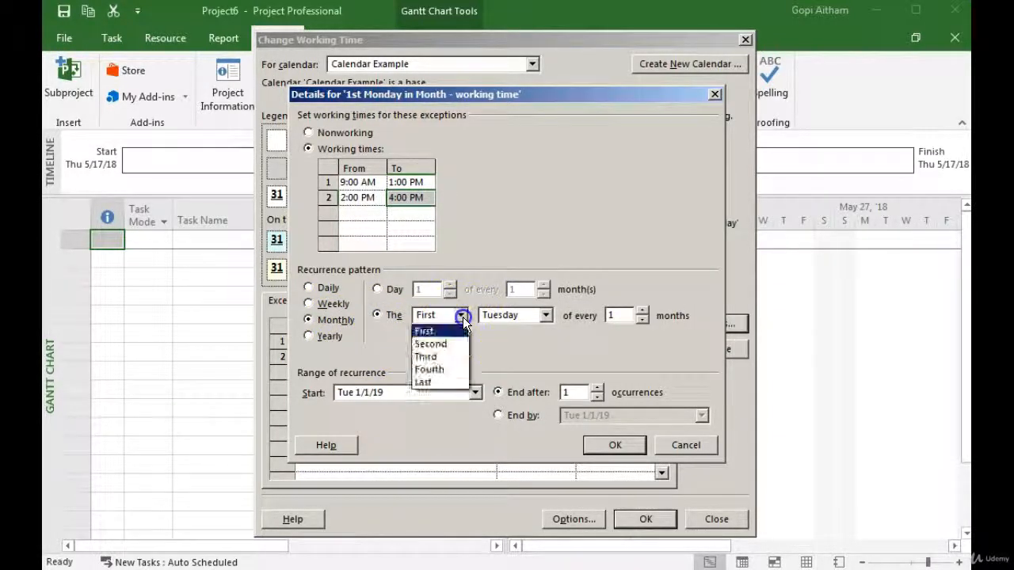
pyautogui.click(462, 316)
pyautogui.click(546, 315)
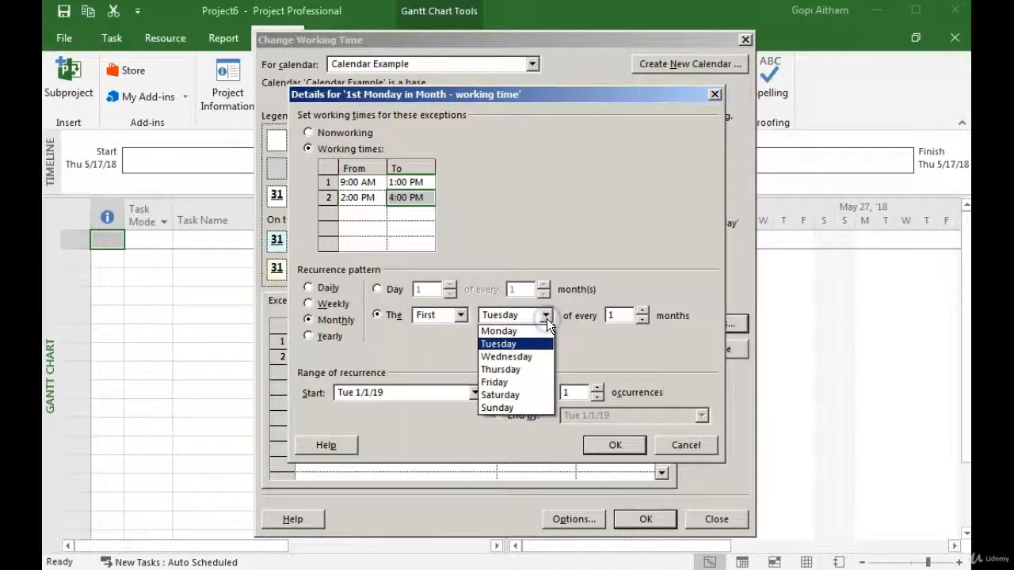
pyautogui.click(532, 331)
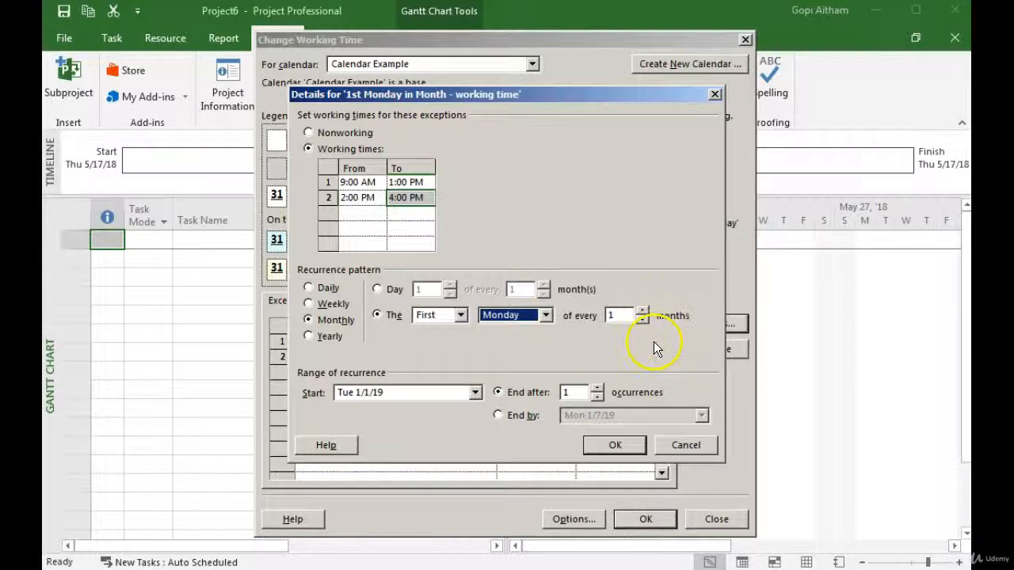
# Step: Set the start of the exception's recurrence range to June 1, 2018
pyautogui.click(475, 392)
pyautogui.click(335, 412)
pyautogui.click(335, 412)
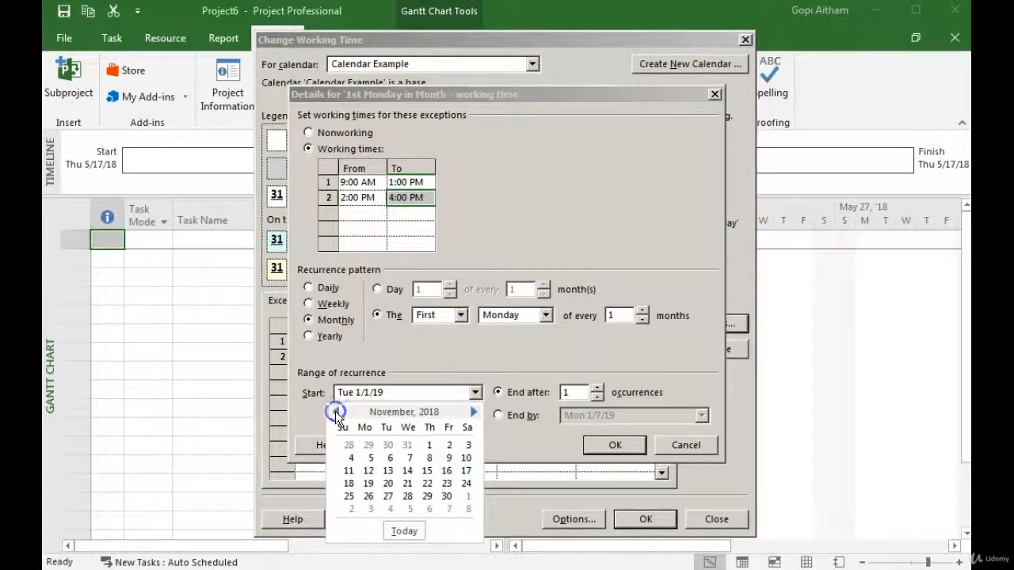
pyautogui.click(335, 412)
pyautogui.click(335, 412)
pyautogui.click(335, 411)
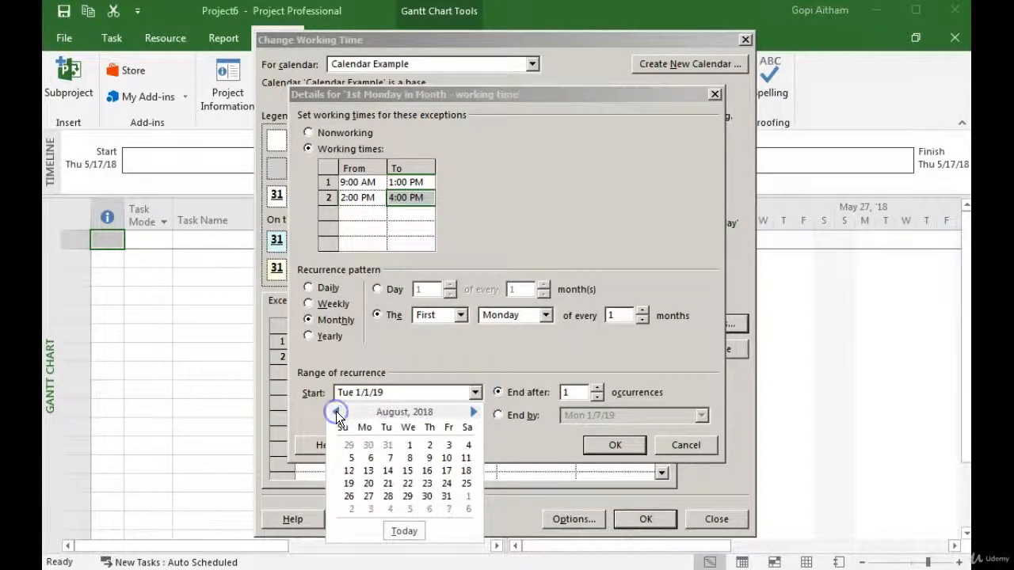
pyautogui.click(336, 412)
pyautogui.click(336, 411)
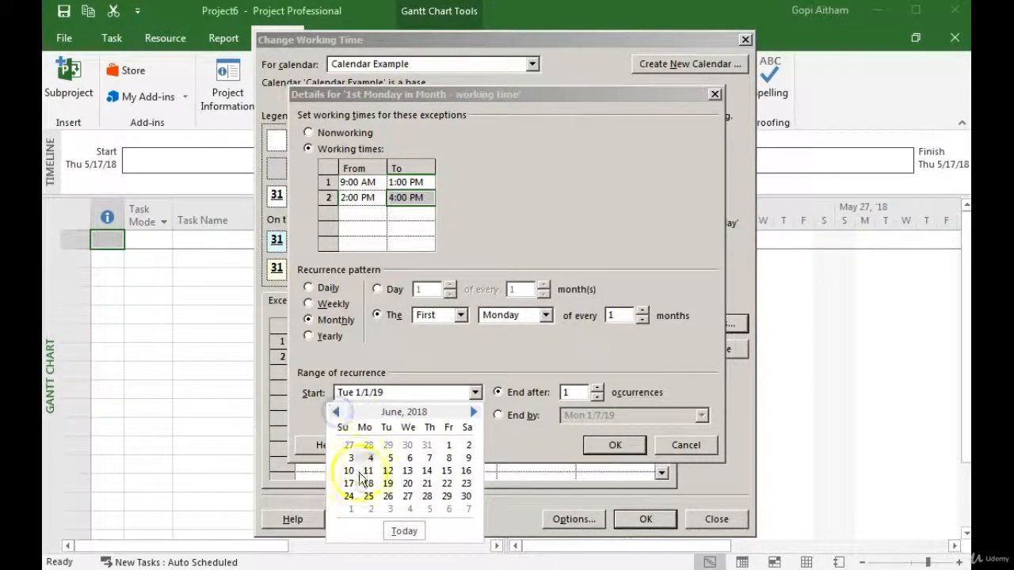
pyautogui.click(449, 446)
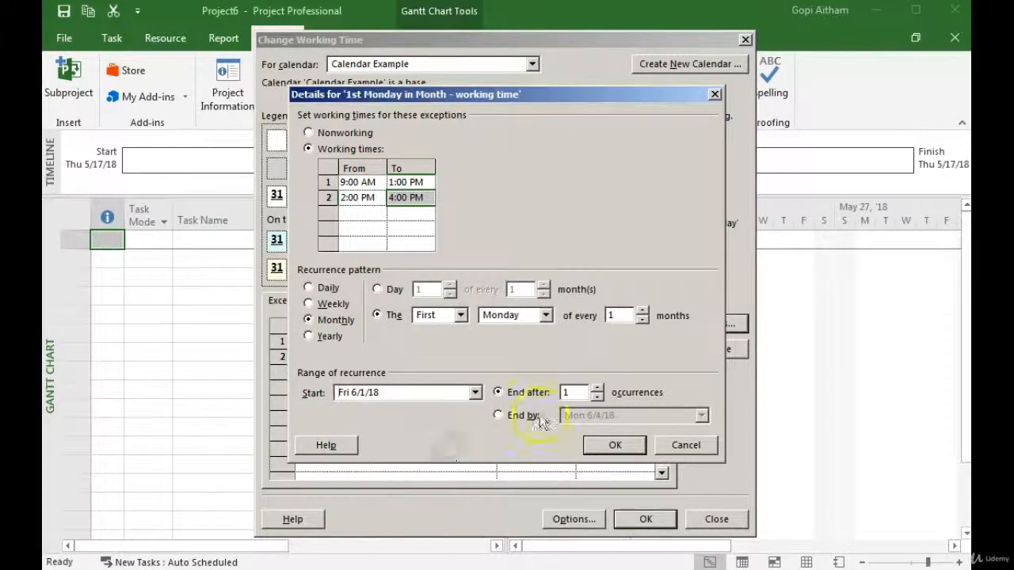
# Step: End the recurrence by February 28, 2019 and apply the exception details
pyautogui.click(511, 416)
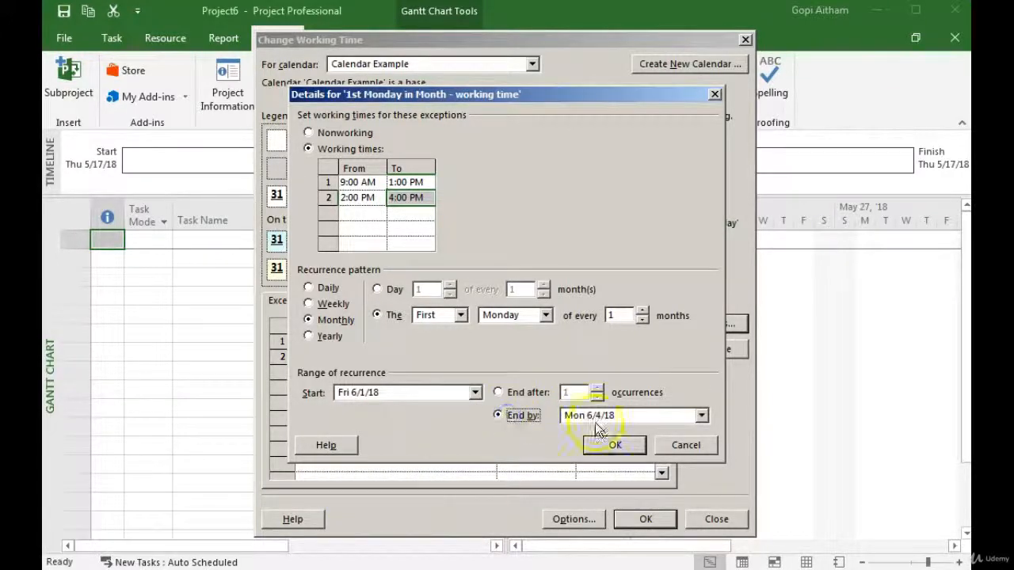
pyautogui.click(701, 415)
pyautogui.click(697, 434)
pyautogui.click(697, 435)
pyautogui.click(697, 435)
pyautogui.click(697, 435)
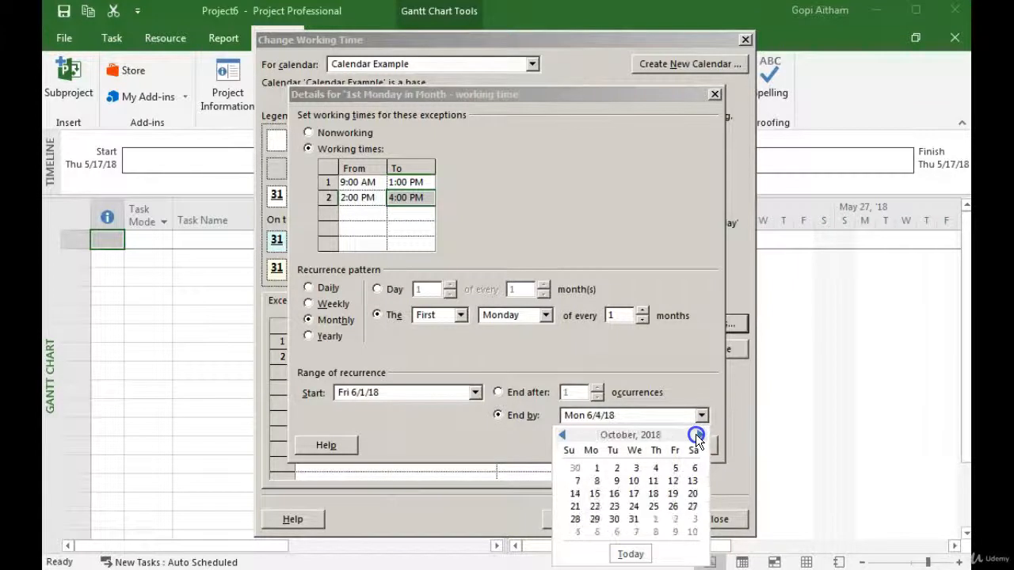
pyautogui.click(697, 435)
pyautogui.click(697, 435)
pyautogui.click(697, 434)
pyautogui.click(697, 435)
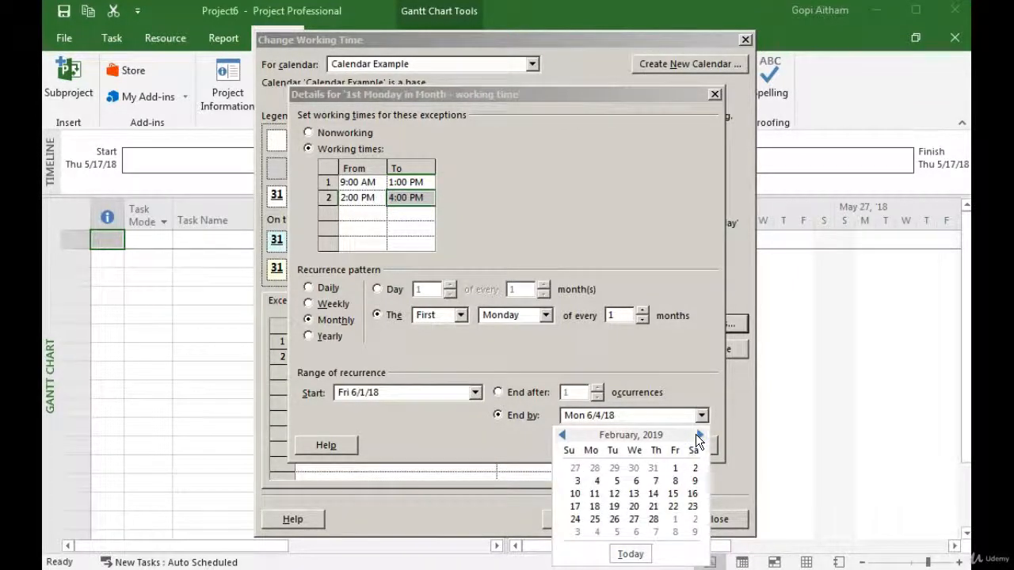
pyautogui.click(655, 520)
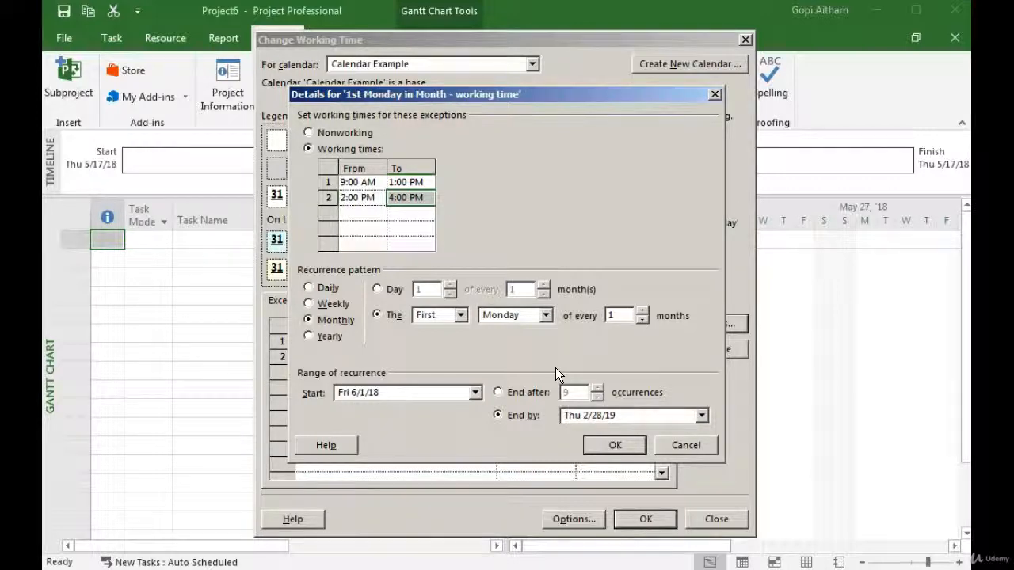
pyautogui.click(615, 446)
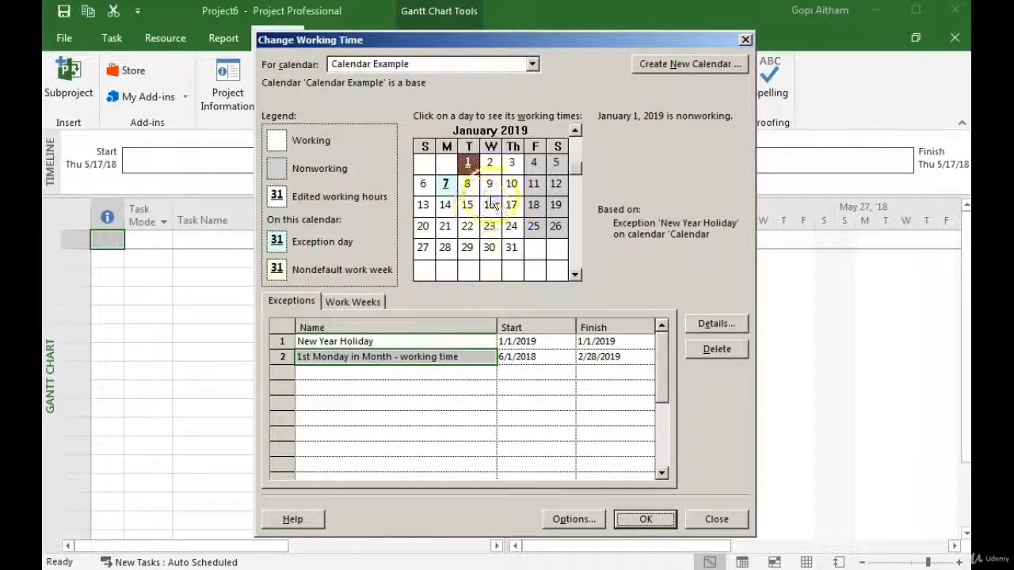
# Step: Check the working times of the first Monday in June 2018 and compare them with those in May 2018
pyautogui.scroll(5, 577, 151)
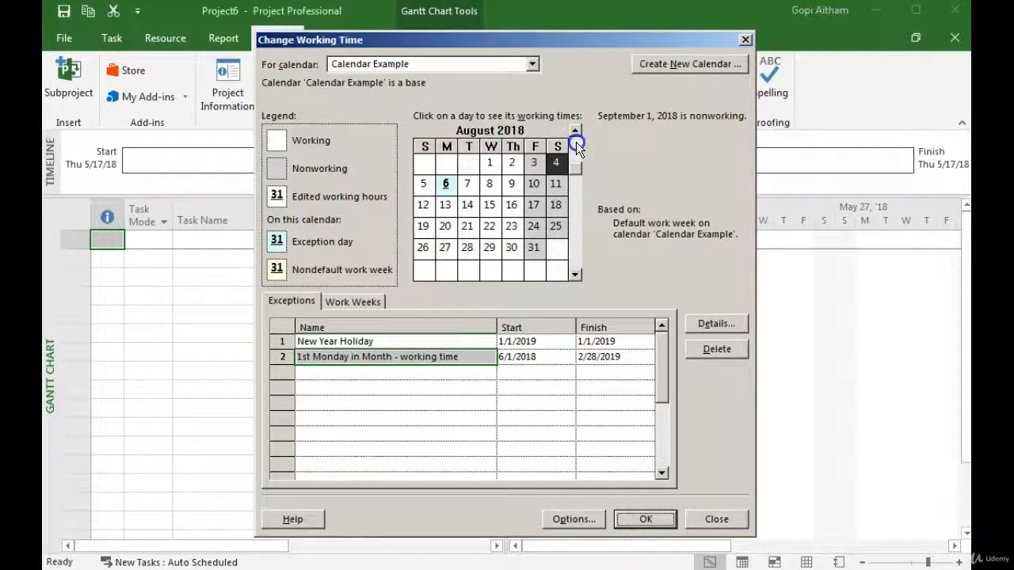
pyautogui.scroll(3, 576, 147)
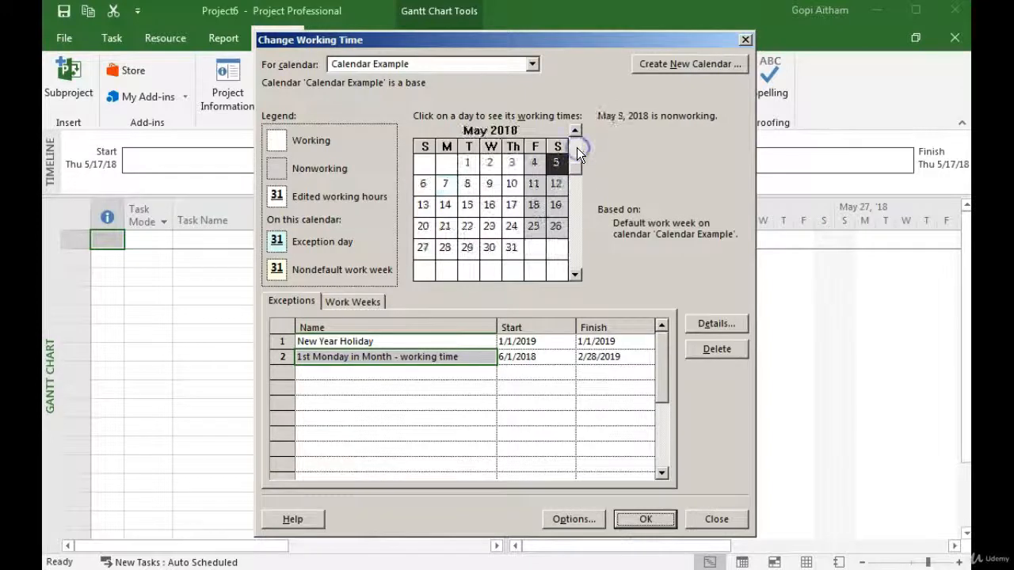
pyautogui.click(575, 274)
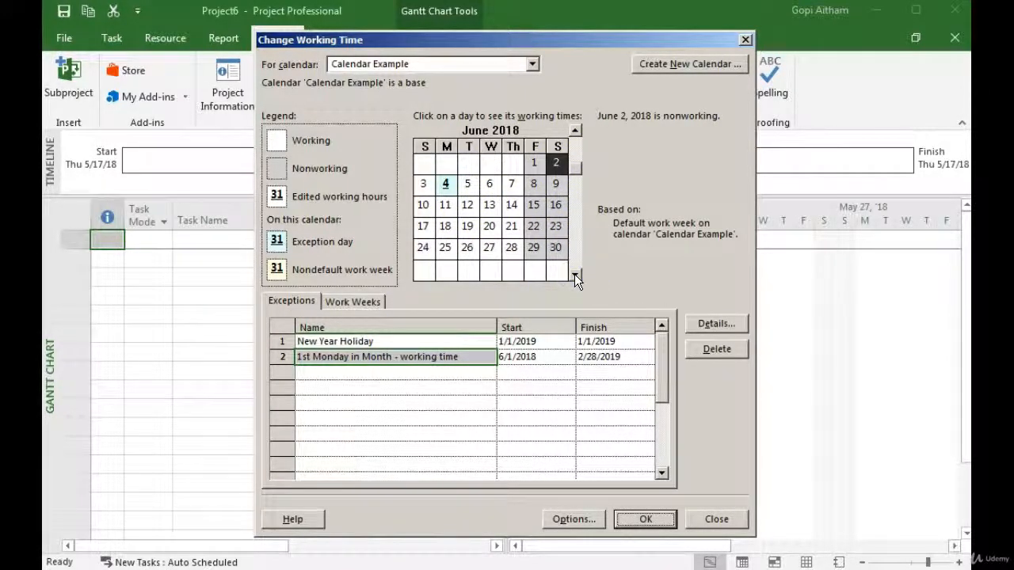
pyautogui.click(452, 188)
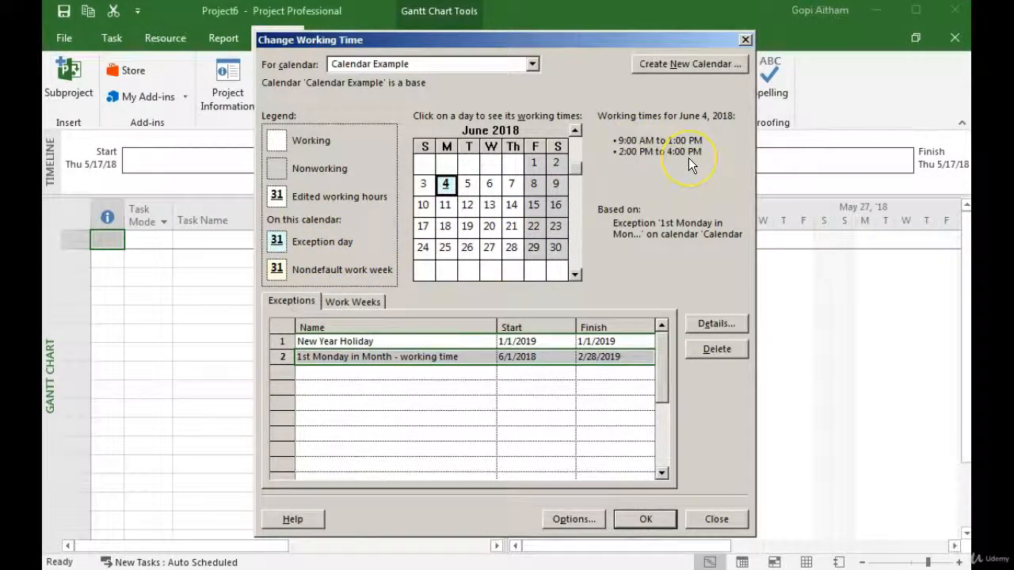
pyautogui.click(575, 130)
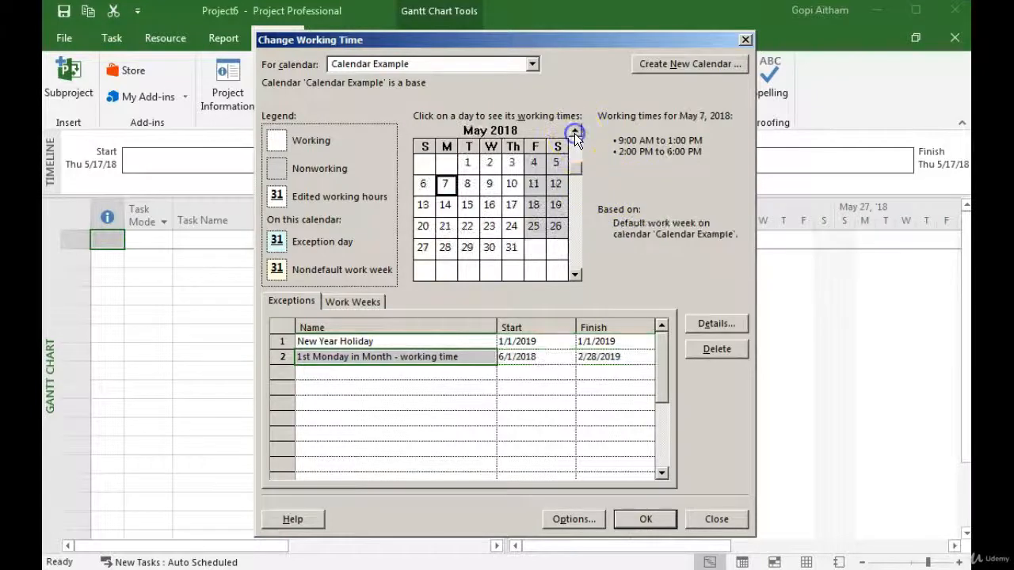
pyautogui.click(467, 183)
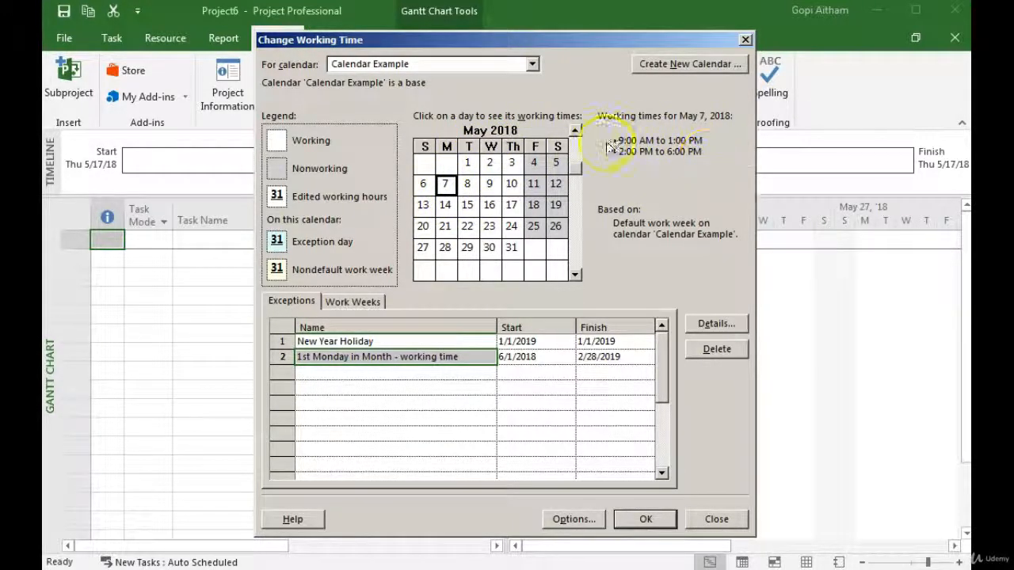
# Step: Go month by month through February 2019 and examine the working times of each first Monday
pyautogui.click(579, 255)
pyautogui.click(579, 255)
pyautogui.click(574, 255)
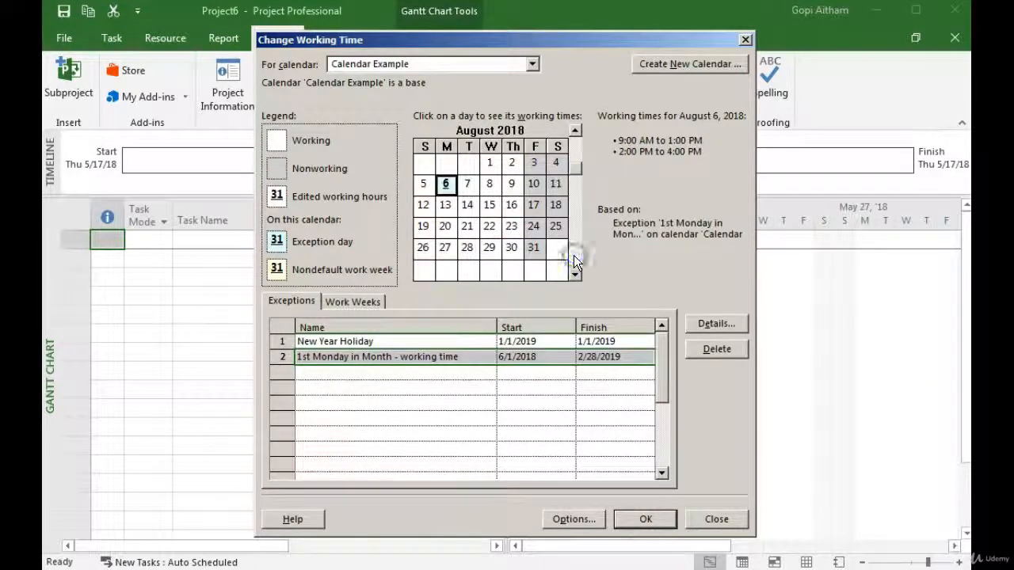
pyautogui.click(573, 255)
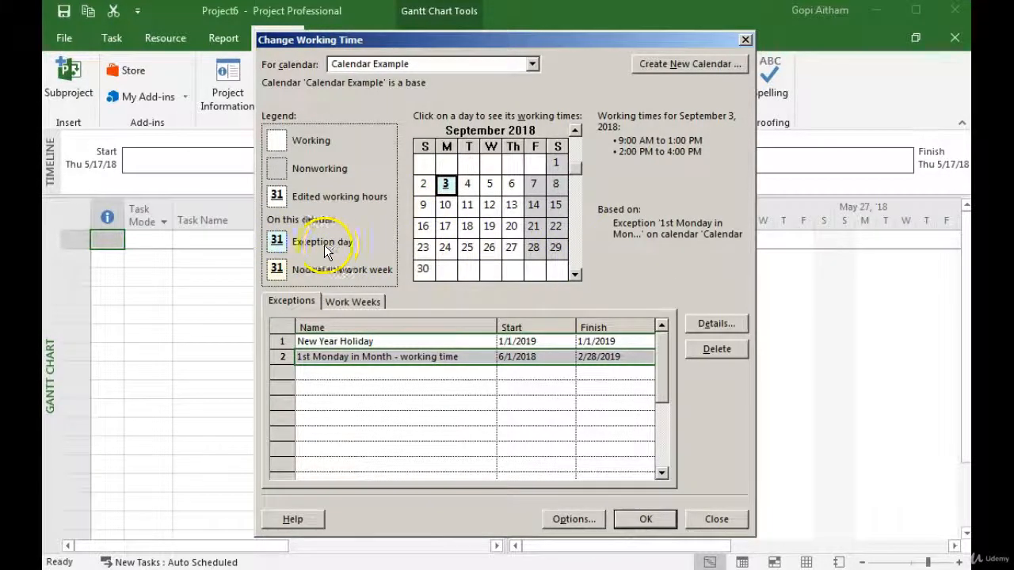
pyautogui.click(574, 272)
pyautogui.click(575, 272)
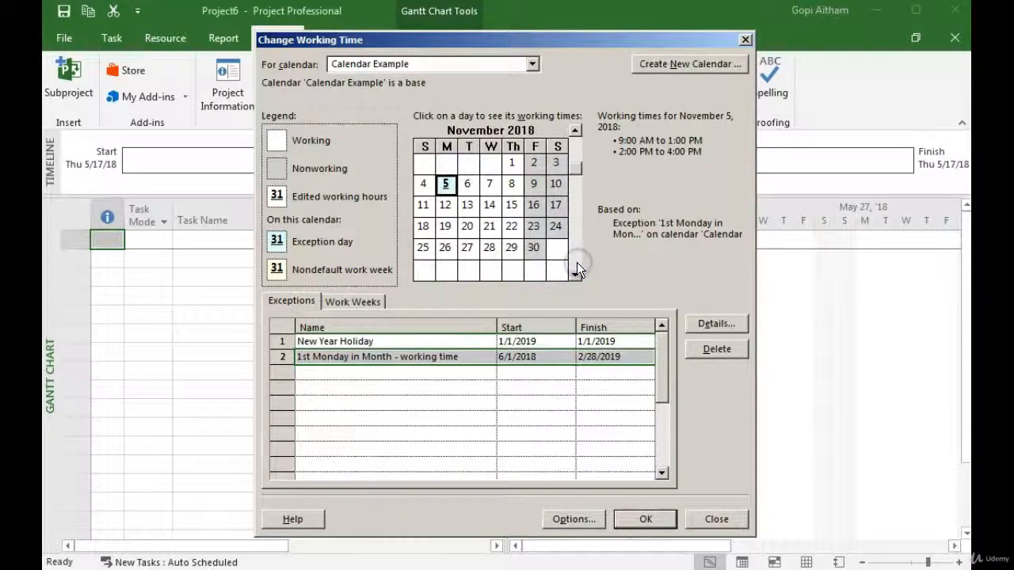
pyautogui.click(577, 267)
pyautogui.click(576, 268)
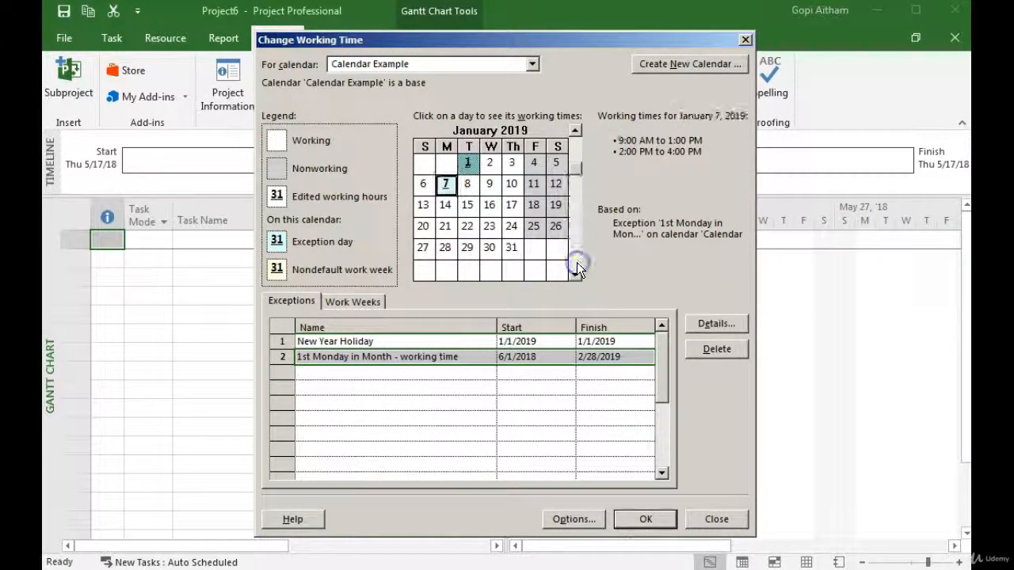
pyautogui.click(577, 268)
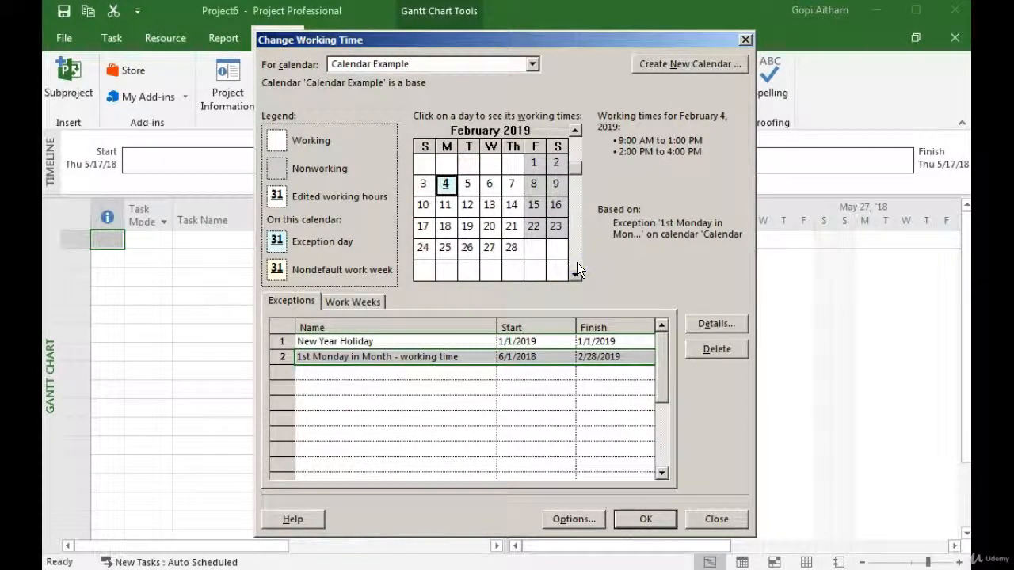
# Step: Examine the Monday working times from March to July 2019, beyond the exception's recurrence range
pyautogui.click(577, 267)
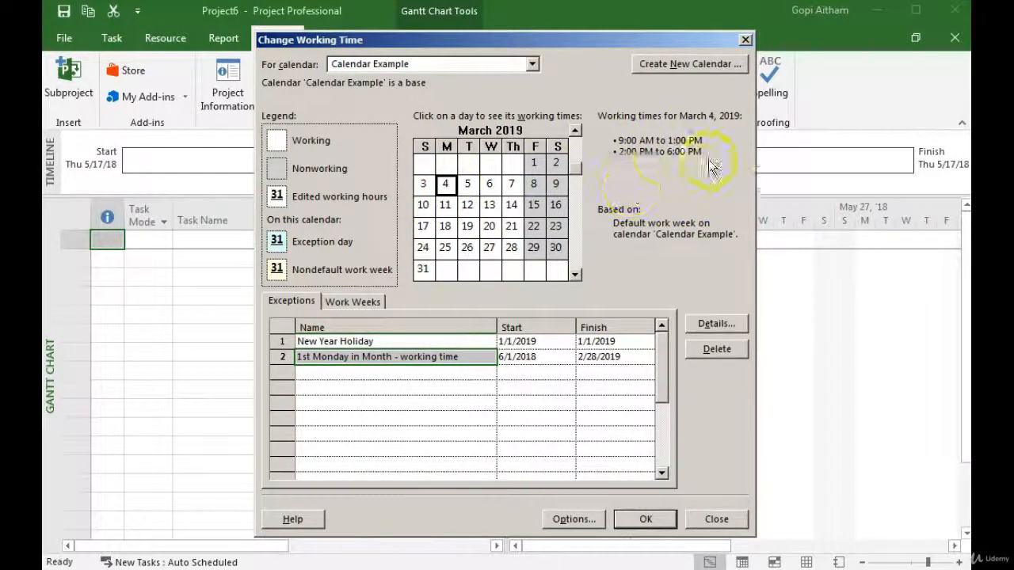
pyautogui.click(578, 254)
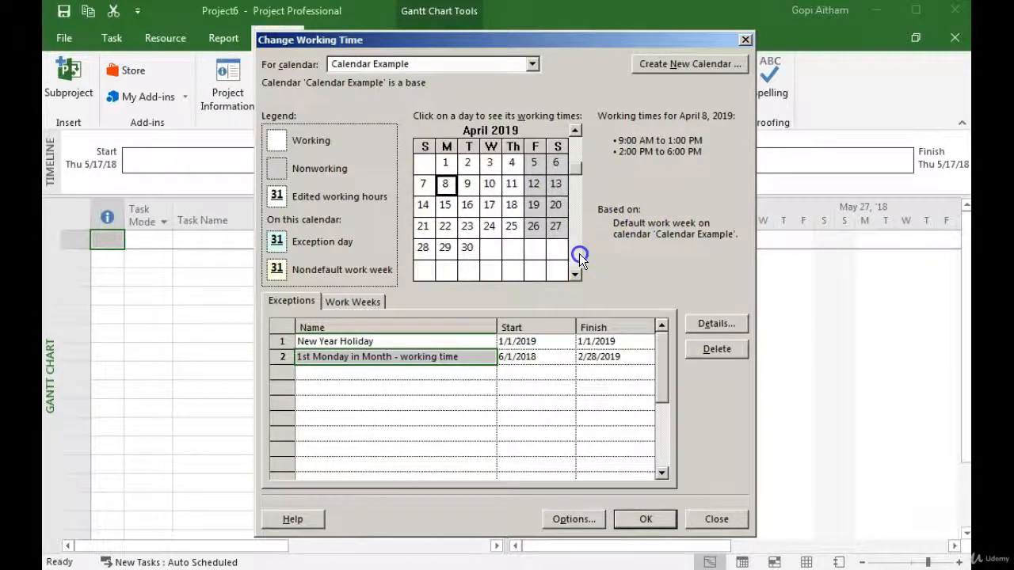
pyautogui.click(578, 253)
pyautogui.click(577, 253)
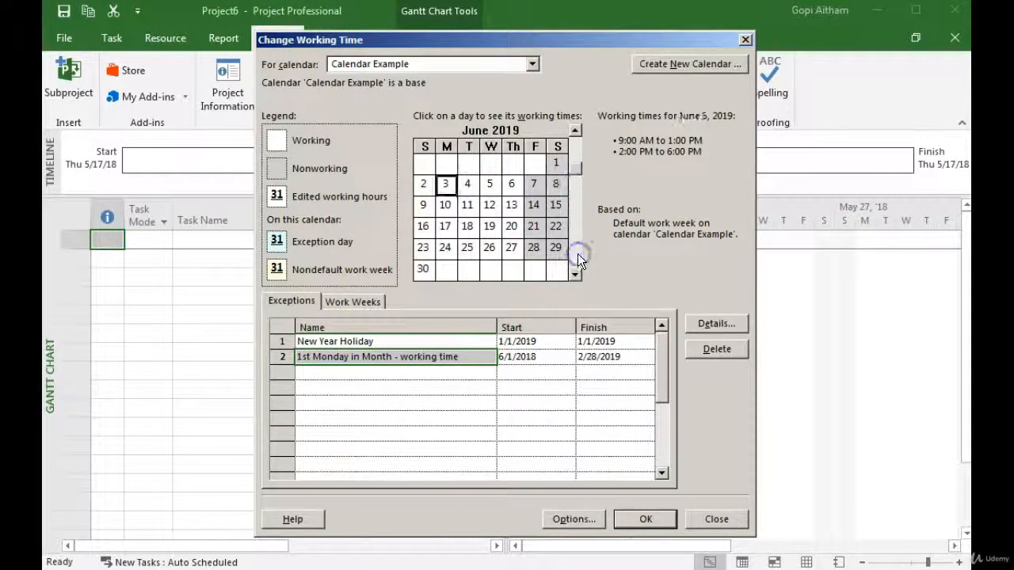
pyautogui.click(577, 254)
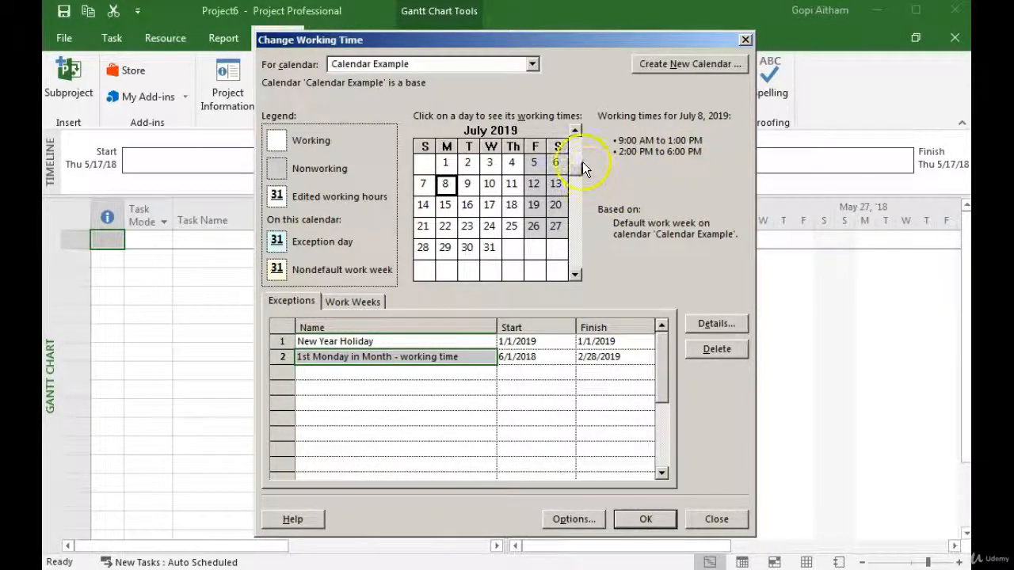
# Step: Review the calendar backwards from July 2019 to May 2018, checking both ends of the first-Monday exception's range
pyautogui.click(575, 140)
pyautogui.click(575, 141)
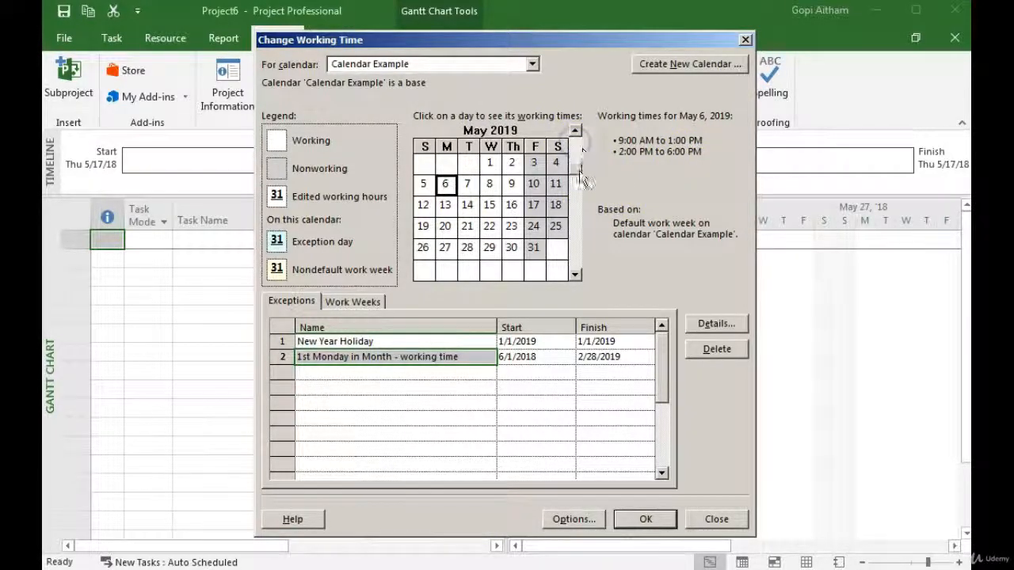
pyautogui.click(576, 153)
pyautogui.click(576, 153)
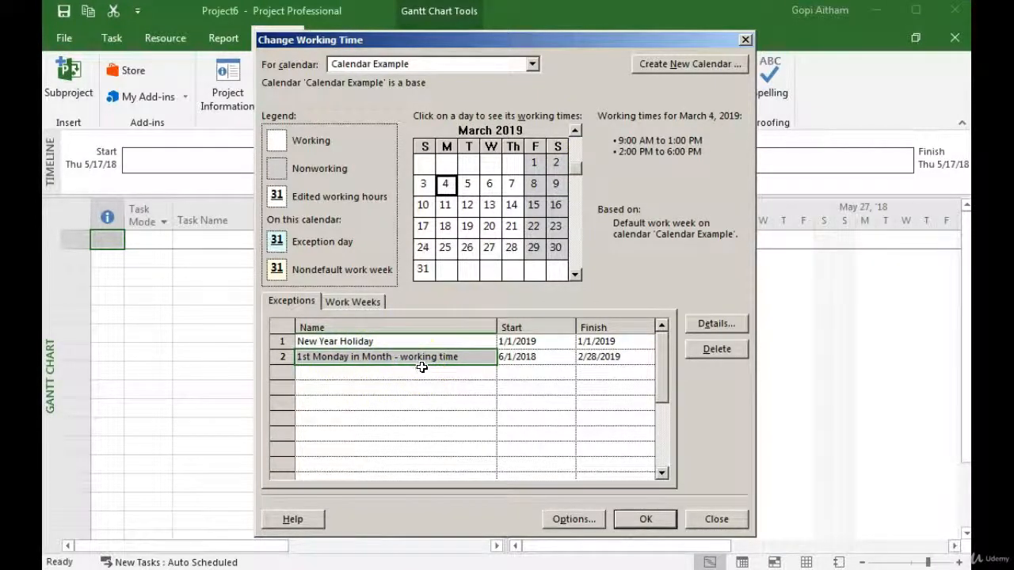
pyautogui.click(579, 147)
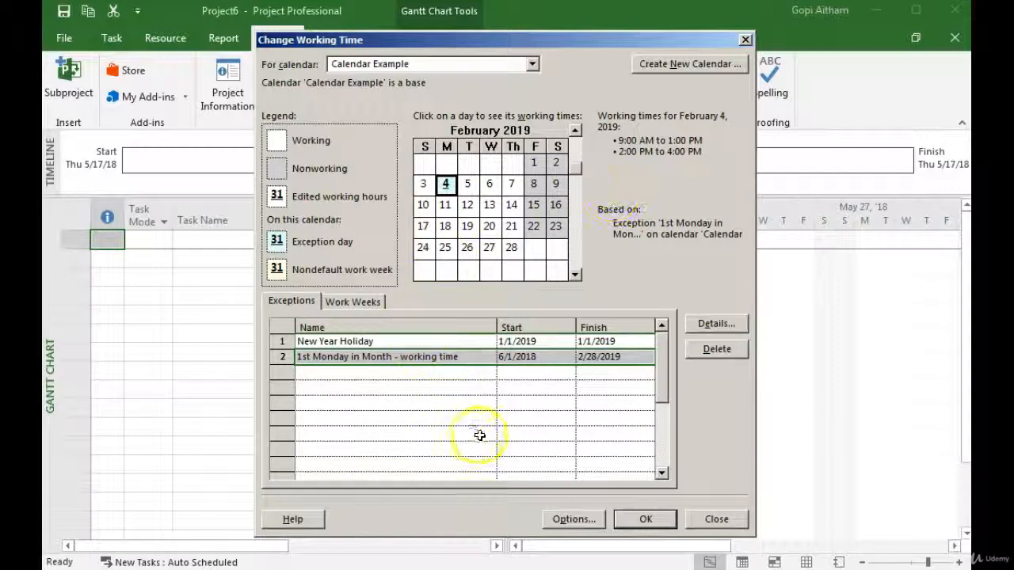
pyautogui.click(578, 142)
pyautogui.click(575, 143)
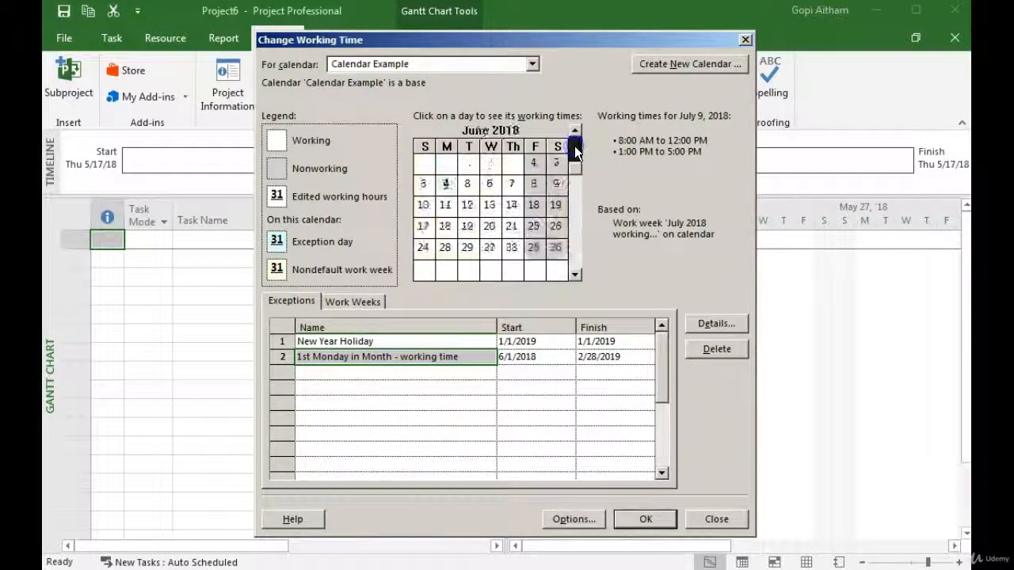
pyautogui.click(574, 145)
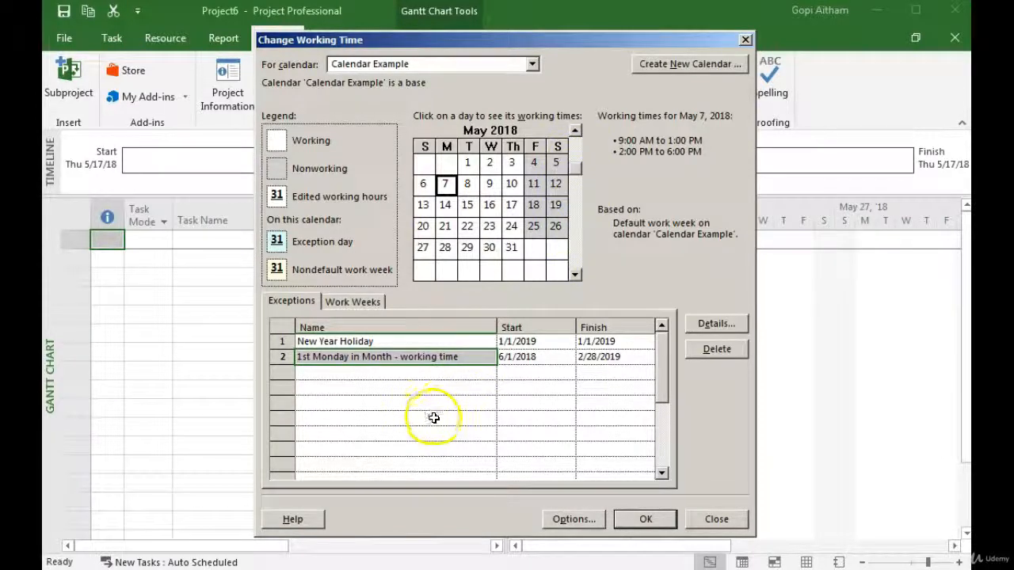
# Step: Add a calendar exception named "Half day working on 14 June" for June 14, 2018
pyautogui.click(574, 274)
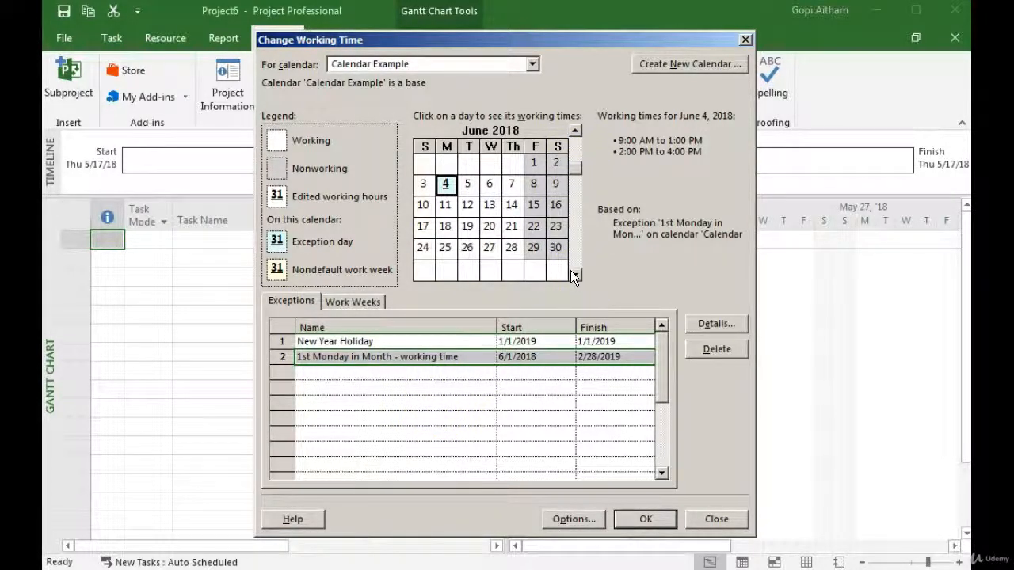
pyautogui.click(512, 205)
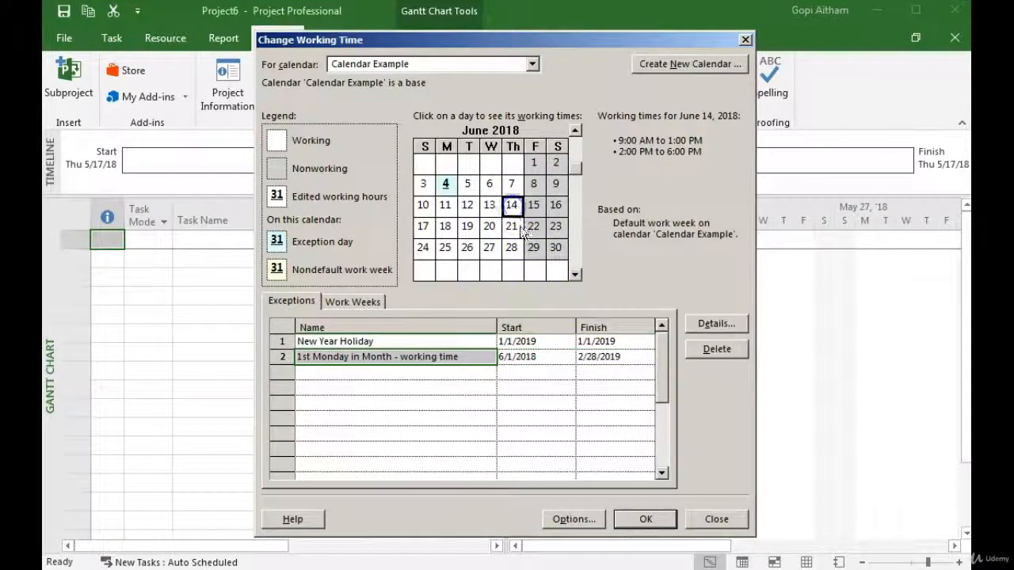
pyautogui.click(450, 374)
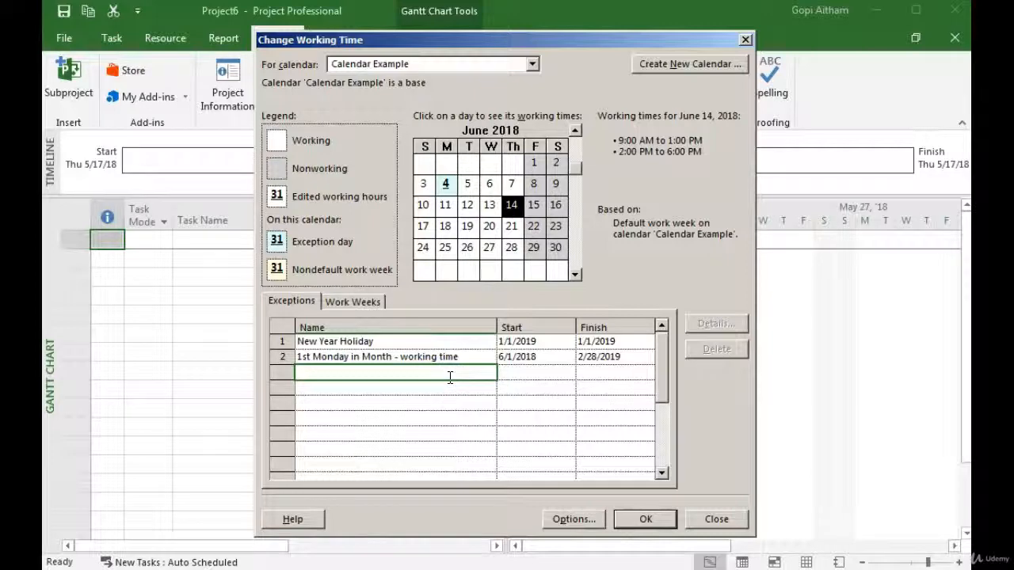
pyautogui.click(452, 374)
pyautogui.write('Half day workin')
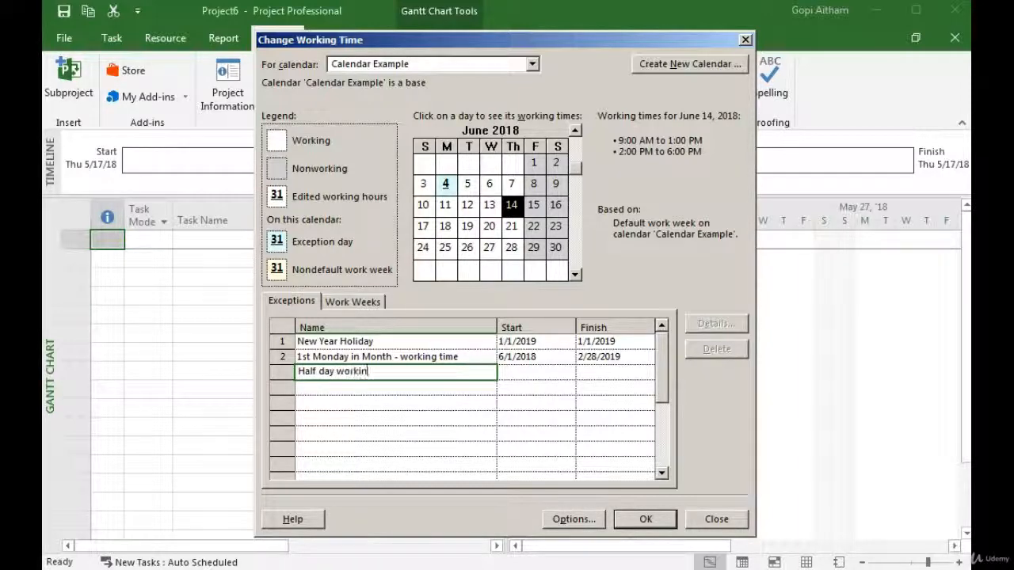
pyautogui.write('g on 14 June')
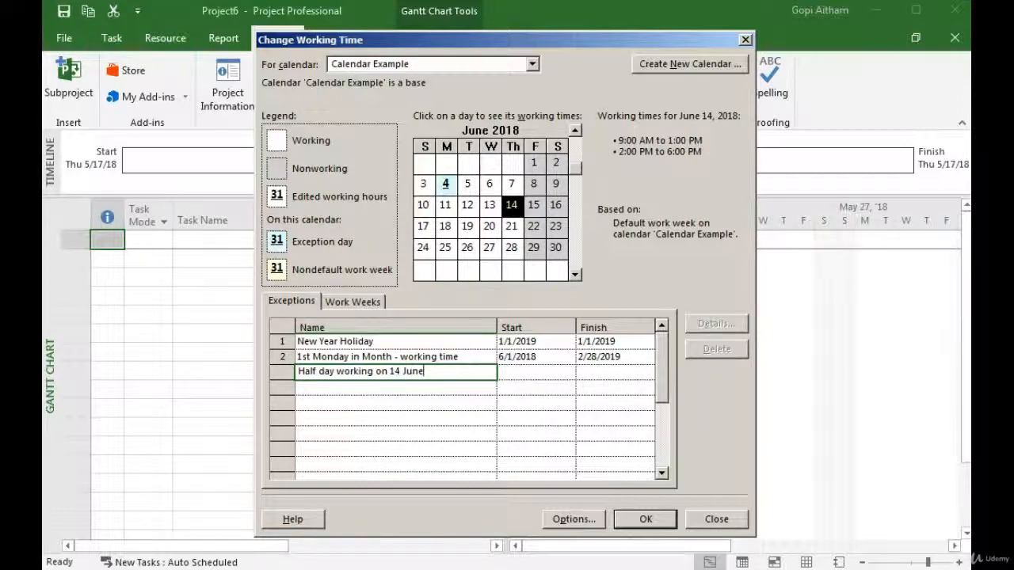
pyautogui.click(544, 373)
# Step: Give the half-day exception working times with only the 9:00 AM to 1:00 PM shift, deleting the second shift, and check June 14
pyautogui.click(715, 327)
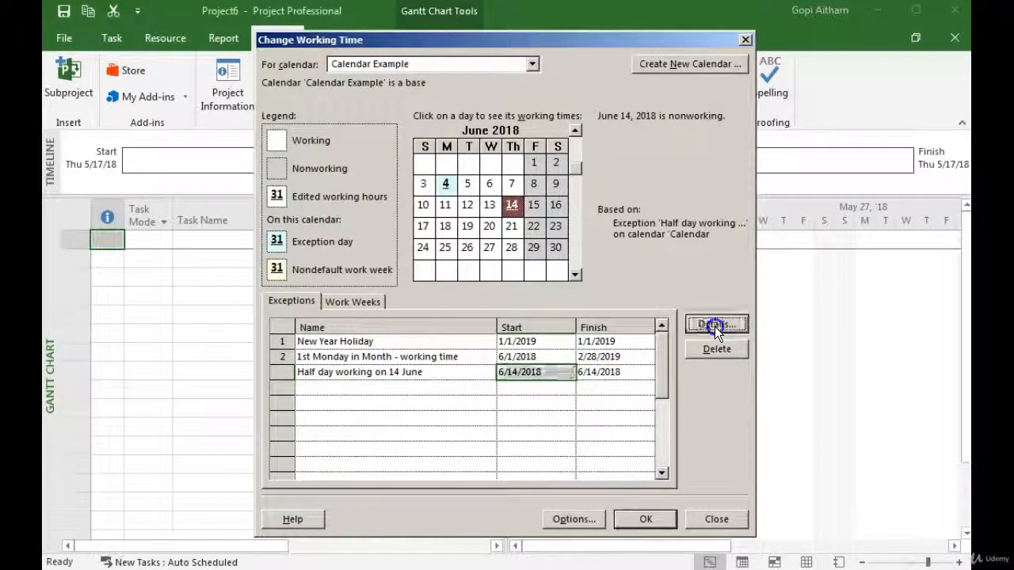
pyautogui.click(333, 151)
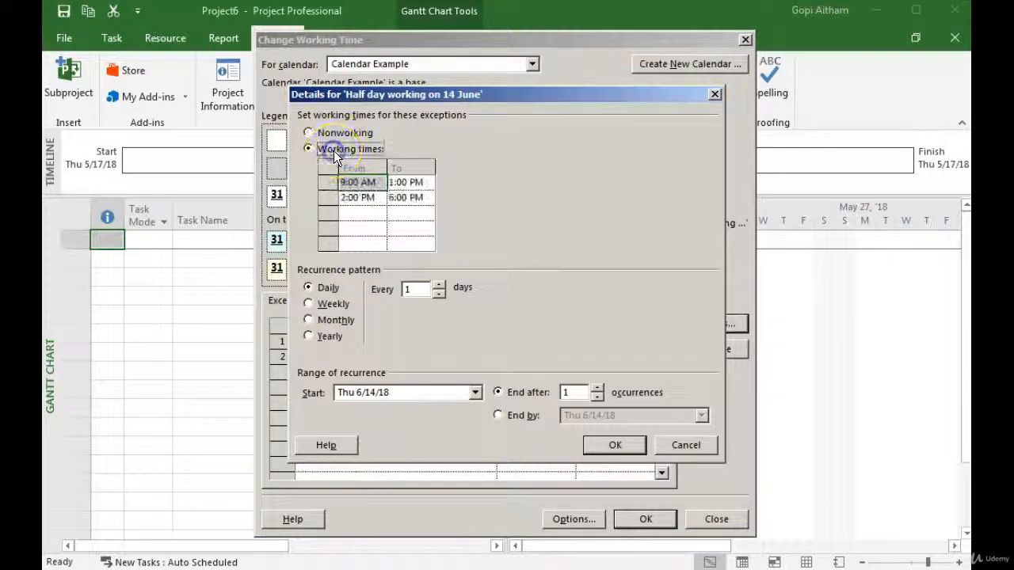
pyautogui.click(328, 198)
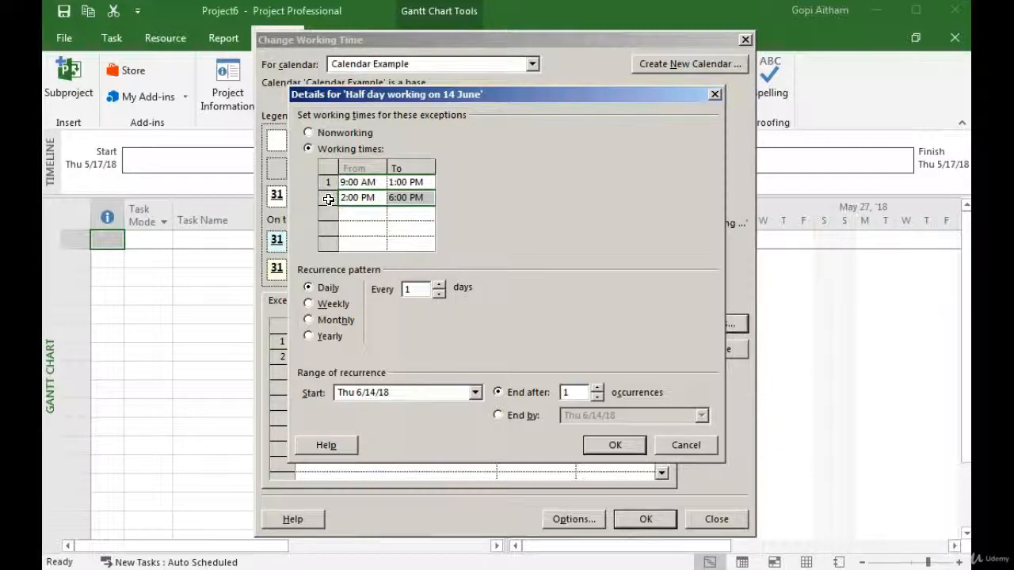
pyautogui.press('Delete')
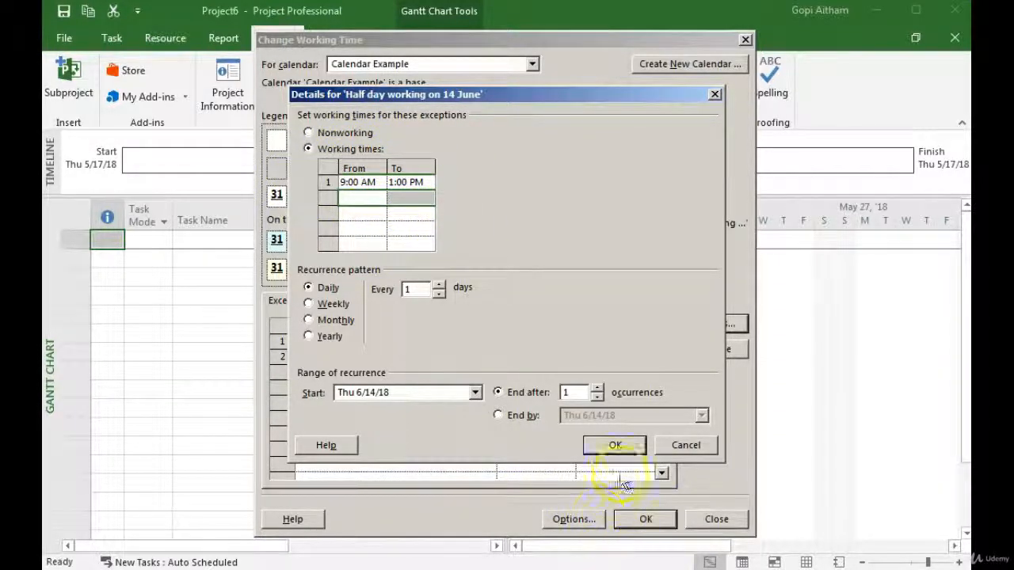
pyautogui.click(615, 445)
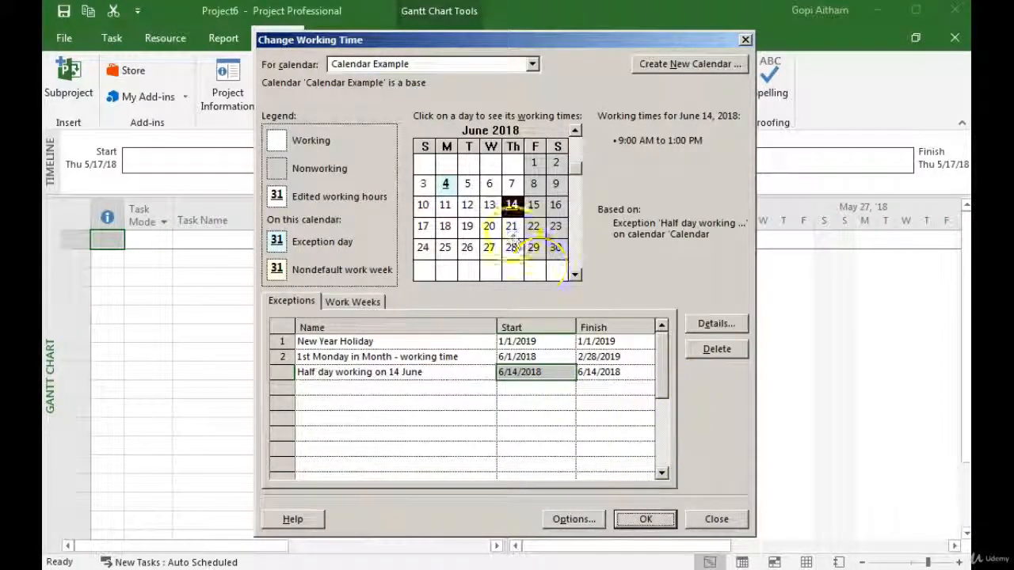
pyautogui.click(511, 225)
pyautogui.click(512, 207)
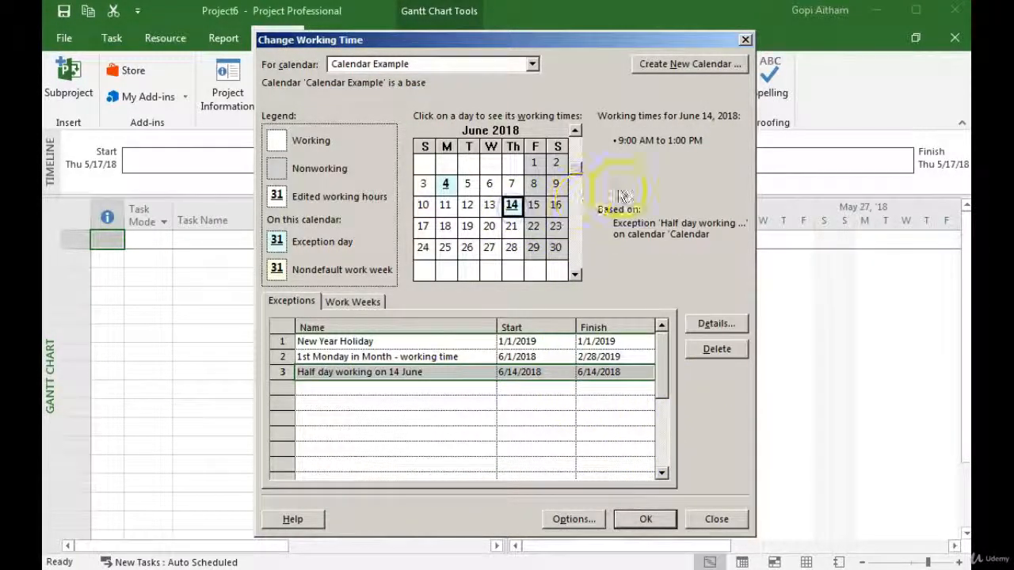